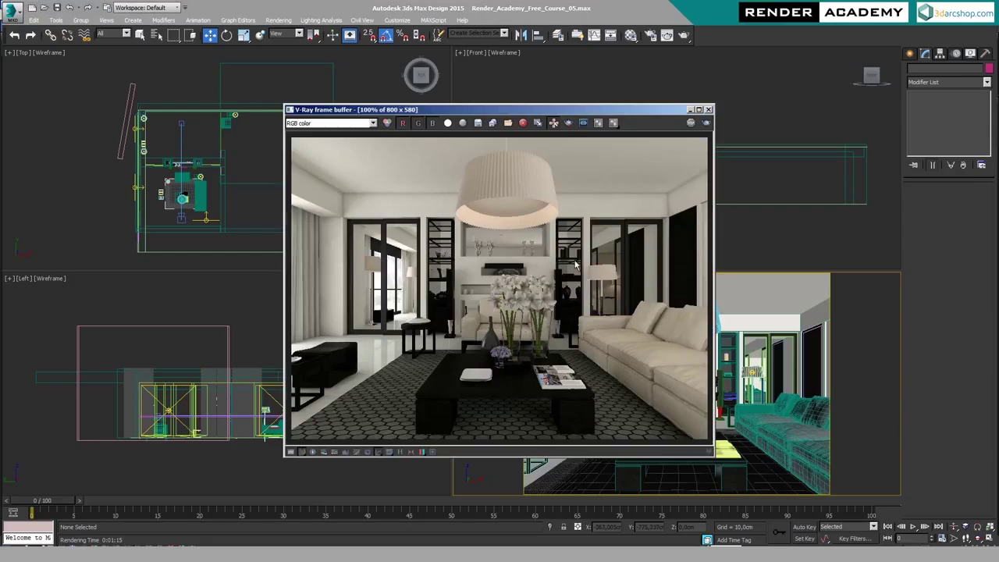
# - Open the render setup and arrange it beside the V-Ray frame buffer so that both the render and the settings are visible
pyautogui.moveTo(507, 109); pyautogui.dragTo(453, 101)
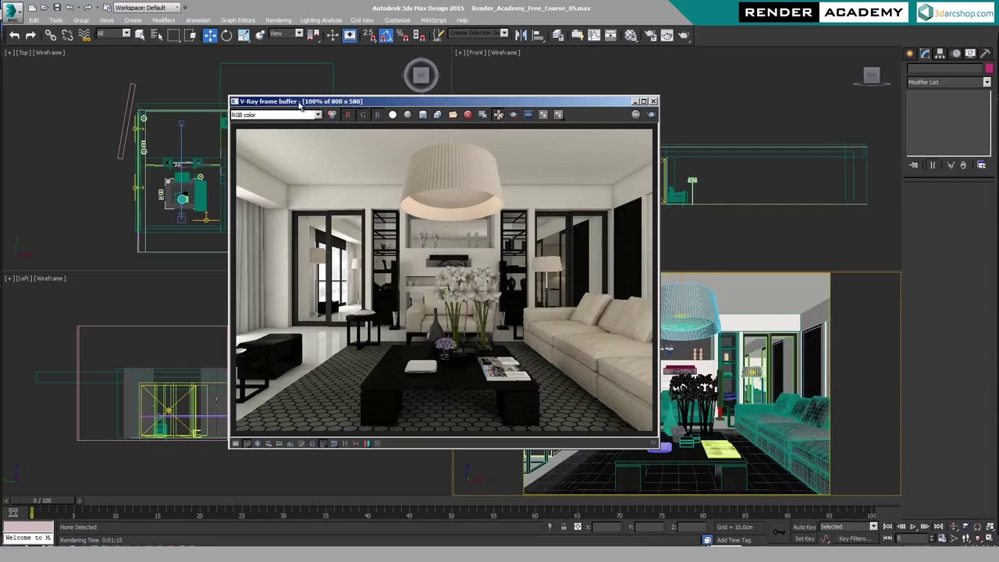
pyautogui.moveTo(422, 106); pyautogui.dragTo(344, 105)
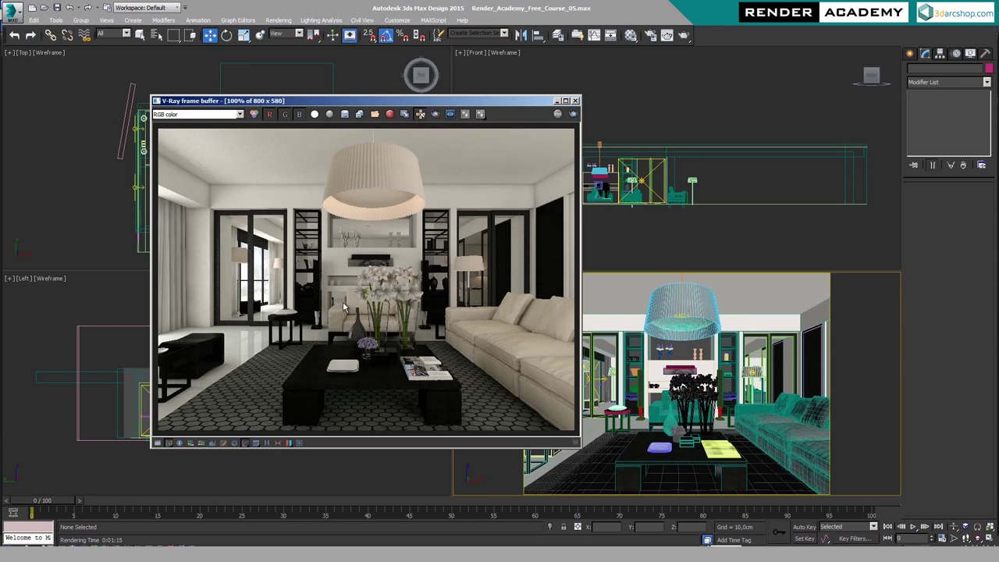
pyautogui.moveTo(516, 106); pyautogui.dragTo(384, 92)
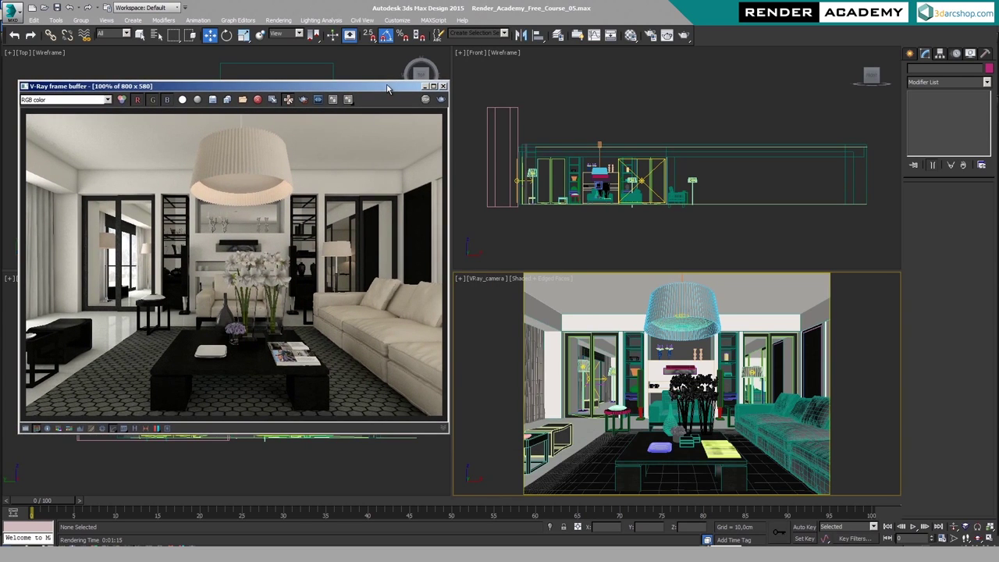
pyautogui.click(649, 36)
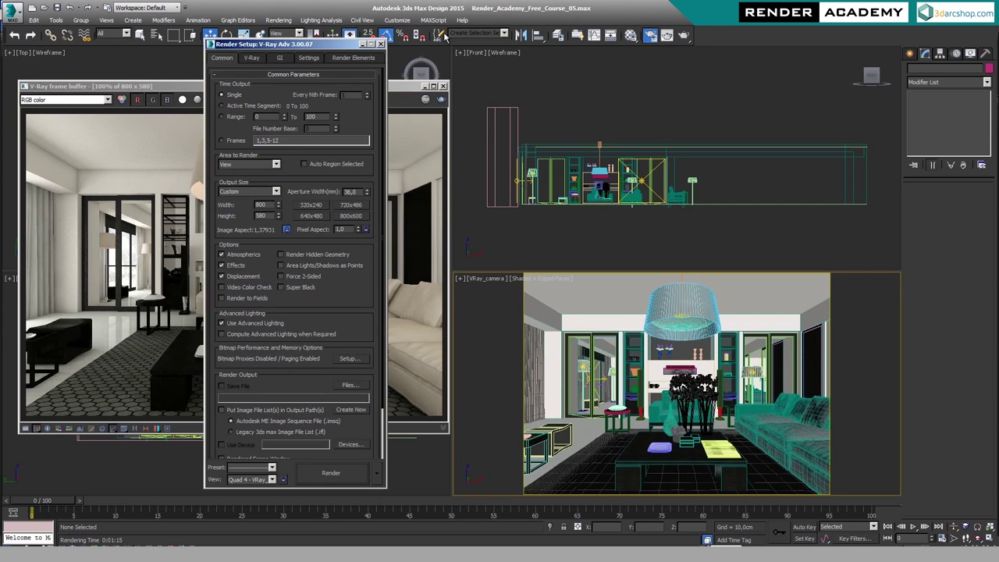
pyautogui.moveTo(327, 45); pyautogui.dragTo(622, 54)
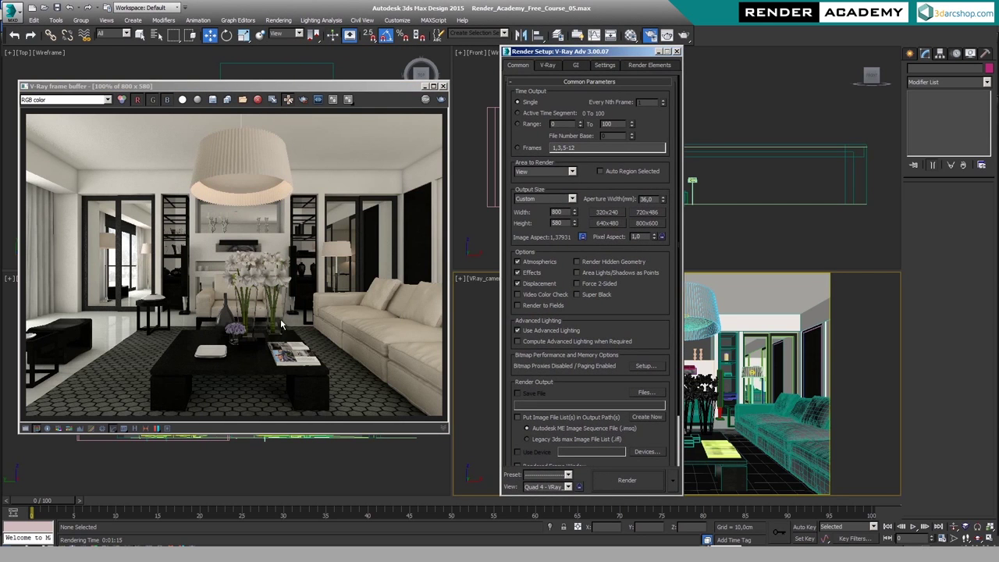
pyautogui.moveTo(314, 90); pyautogui.dragTo(341, 92)
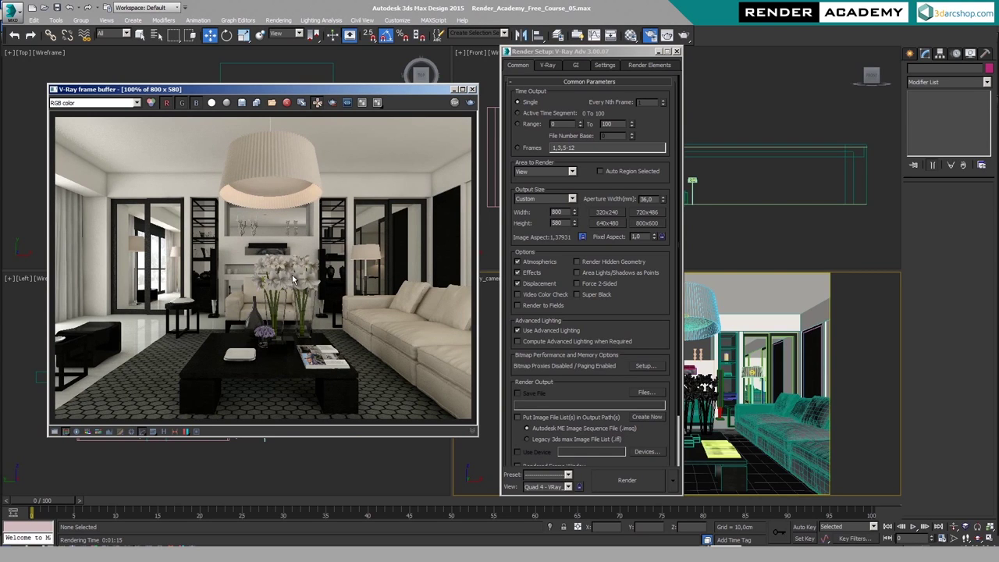
# - Draw a small render region in the frame buffer around the curved flower stem in front of the armchair
pyautogui.scroll(5, 306, 279)
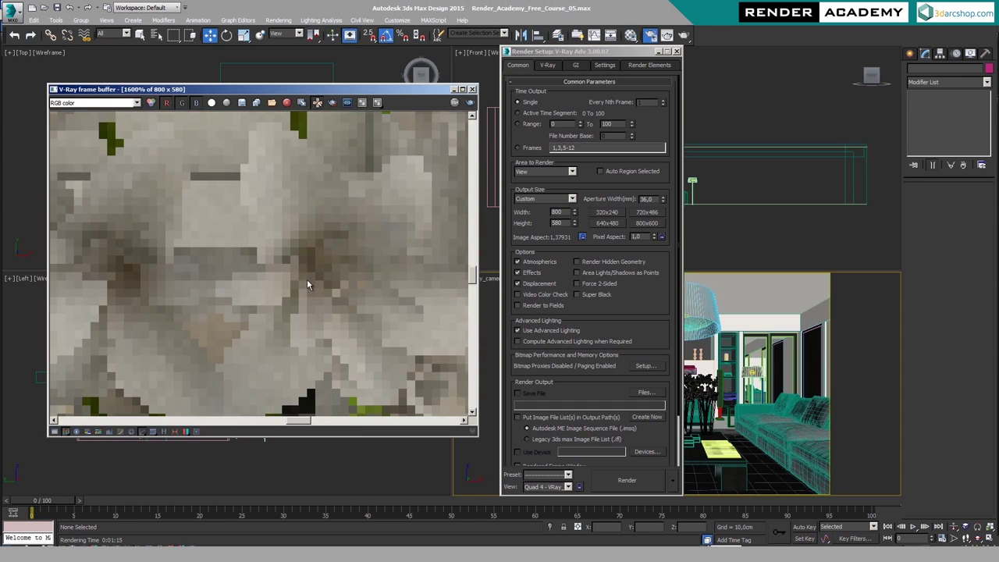
pyautogui.scroll(-2, 288, 287)
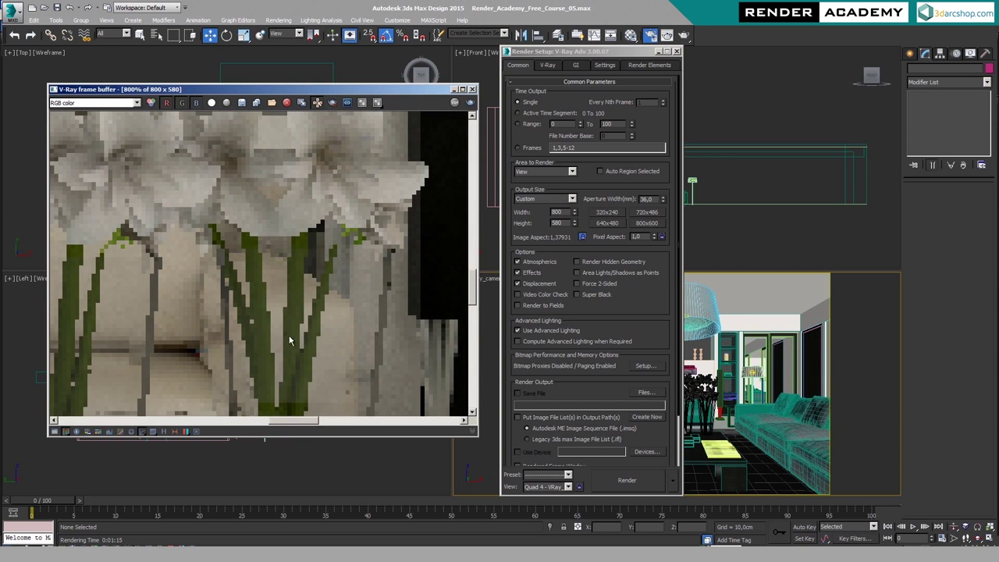
pyautogui.moveTo(243, 309); pyautogui.dragTo(337, 275, button='middle')
pyautogui.scroll(1, 182, 294)
pyautogui.moveTo(177, 283); pyautogui.dragTo(236, 281, button='middle')
pyautogui.moveTo(178, 200); pyautogui.dragTo(196, 236, button='middle')
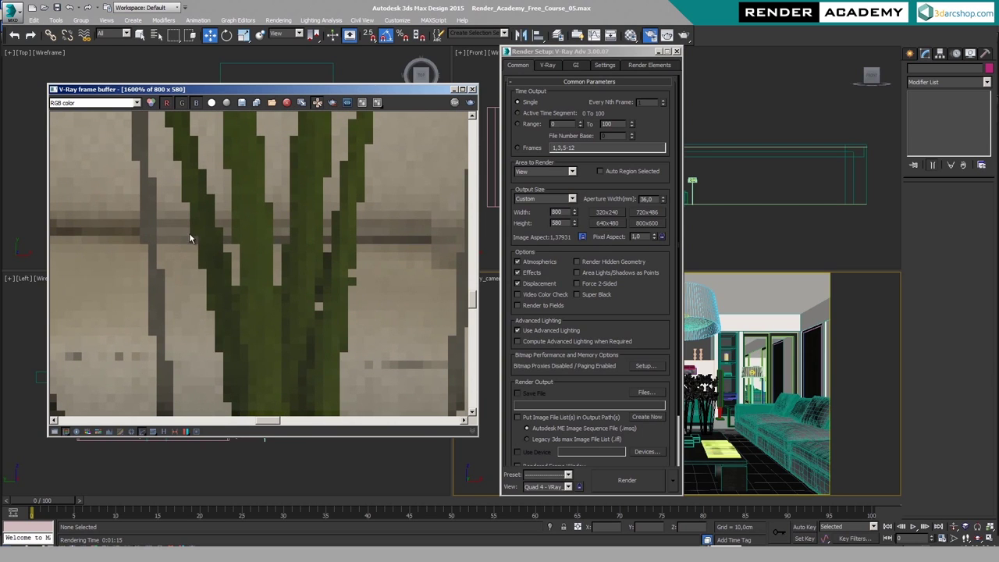
pyautogui.moveTo(322, 289); pyautogui.dragTo(232, 345, button='middle')
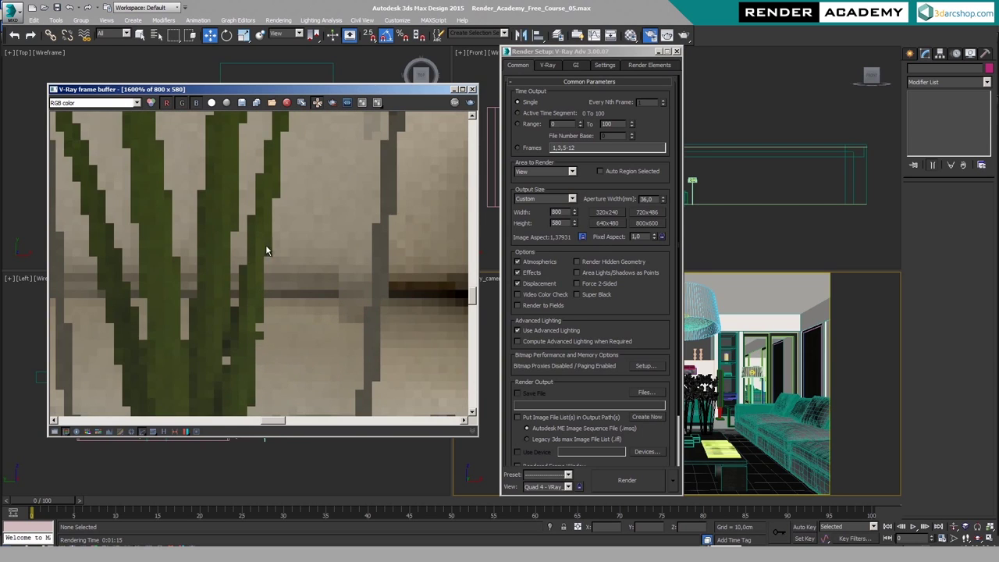
pyautogui.scroll(-1, 285, 171)
pyautogui.moveTo(331, 281); pyautogui.dragTo(293, 252, button='middle')
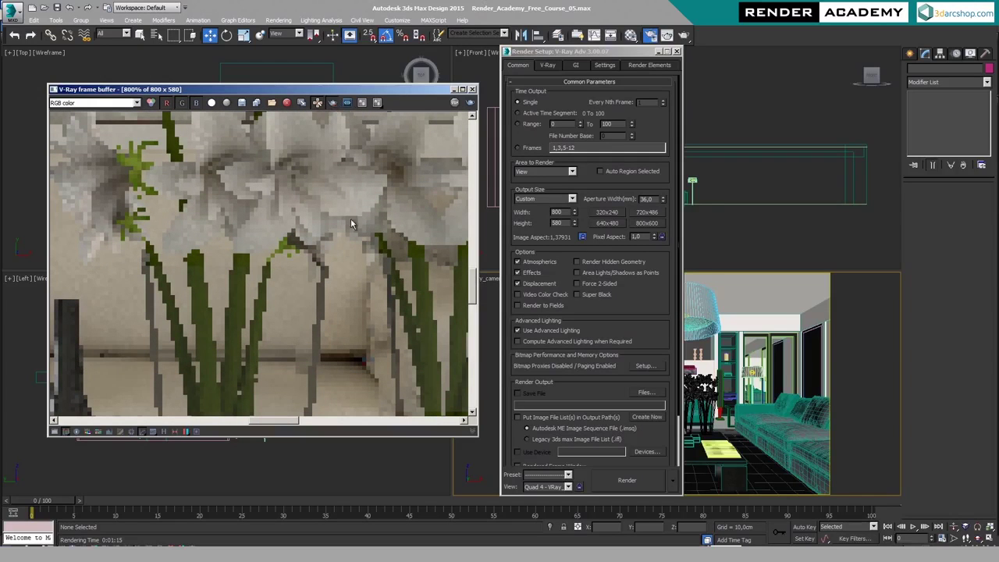
pyautogui.moveTo(213, 208); pyautogui.dragTo(364, 344)
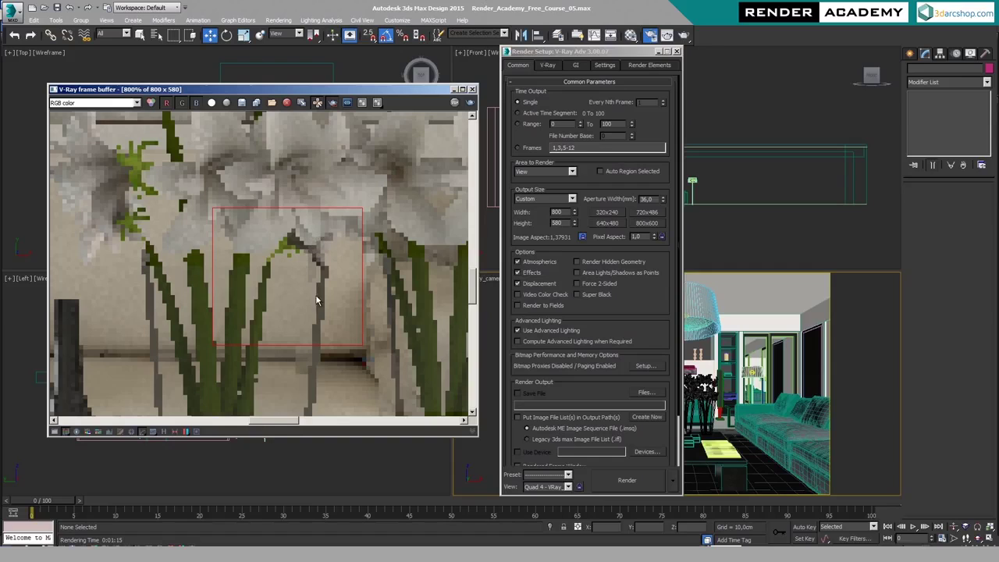
pyautogui.moveTo(316, 300); pyautogui.dragTo(344, 270, button='middle')
# - Try the Adaptive and Adaptive subdivision image sampler types in the V-Ray antialiasing settings
pyautogui.click(547, 67)
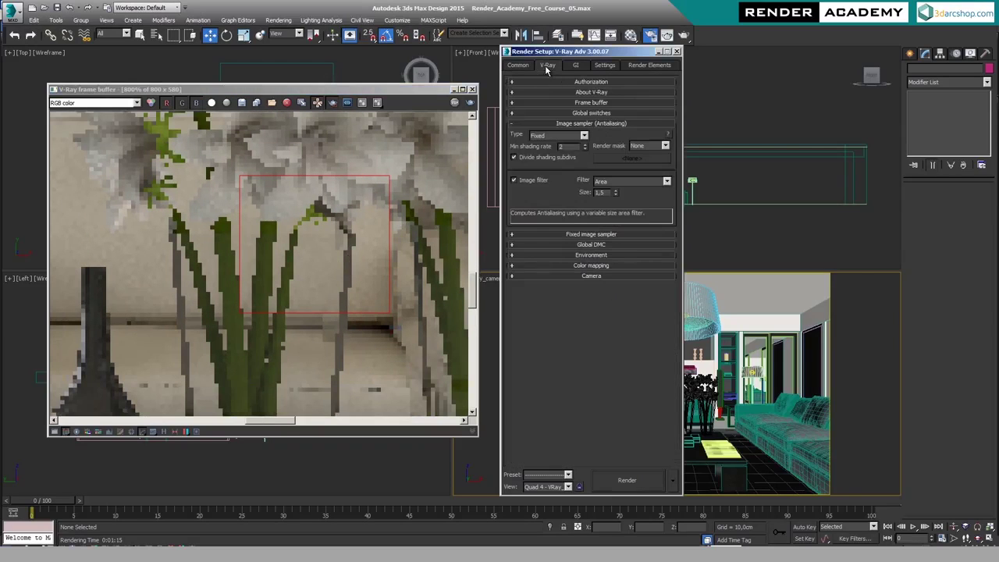
pyautogui.click(584, 136)
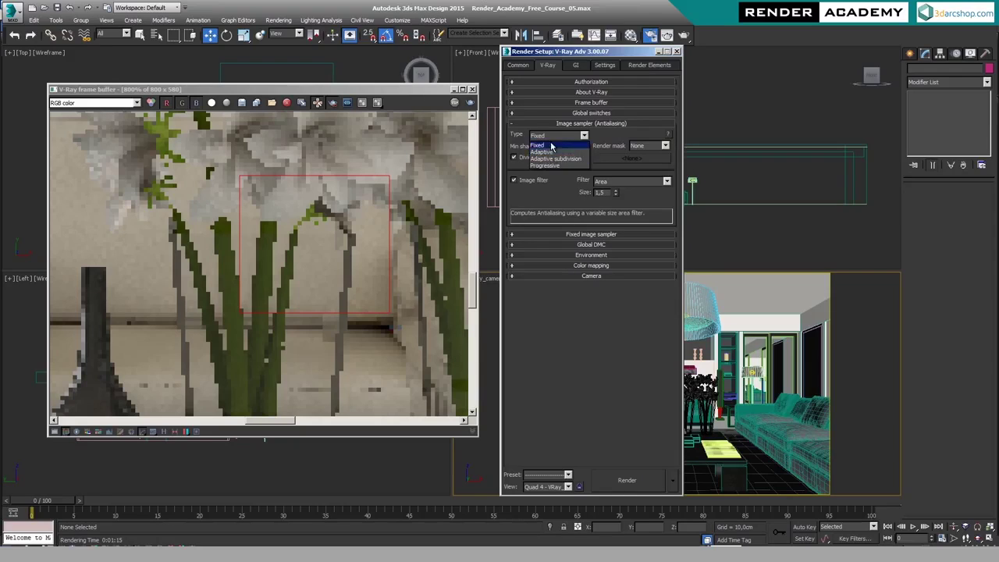
pyautogui.click(549, 152)
pyautogui.click(568, 137)
pyautogui.click(551, 159)
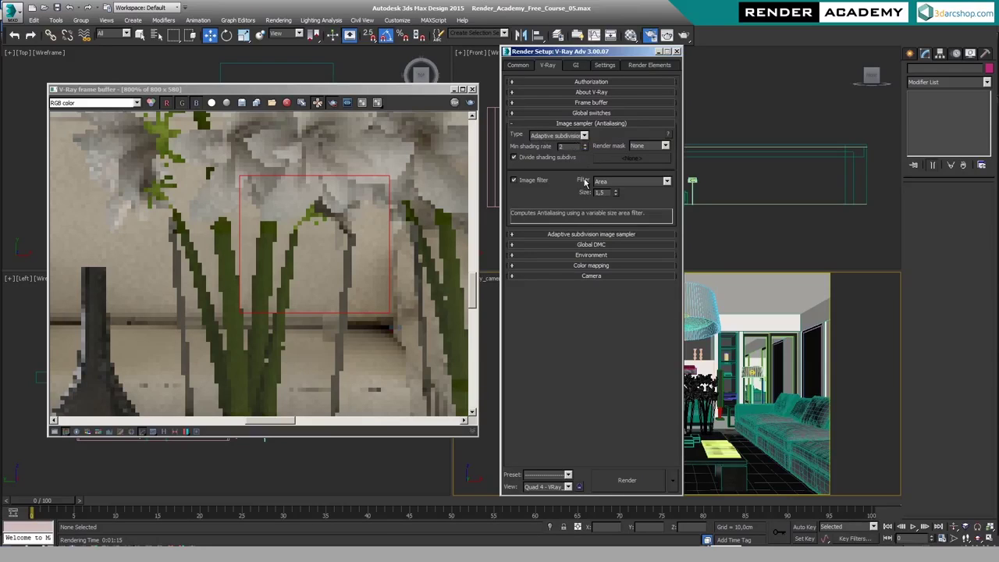
# - Set the image sampler type back to Fixed
pyautogui.click(256, 306)
pyautogui.scroll(-2, 258, 308)
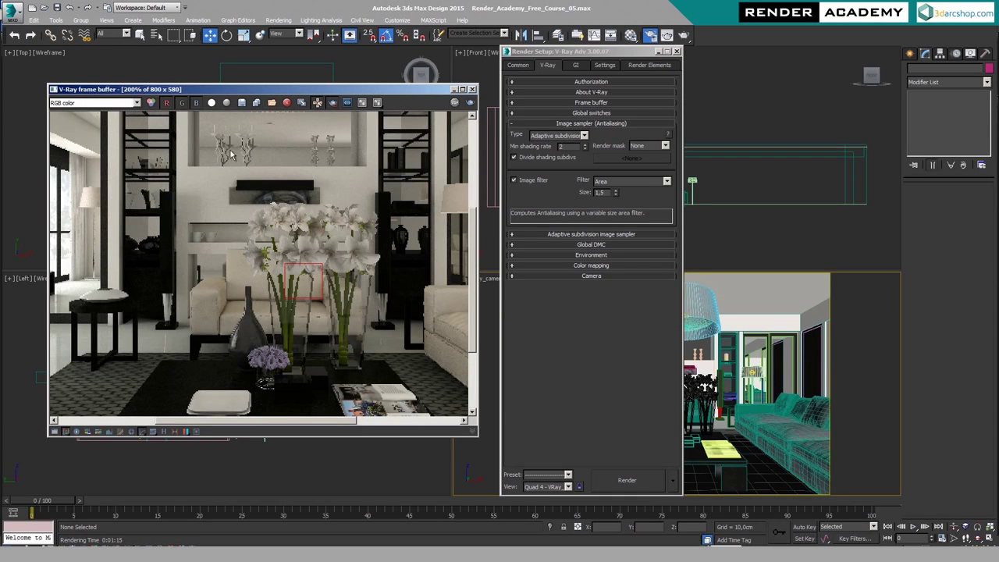
pyautogui.moveTo(233, 156); pyautogui.dragTo(245, 224, button='middle')
pyautogui.moveTo(193, 186); pyautogui.dragTo(350, 181, button='middle')
pyautogui.click(556, 135)
pyautogui.click(539, 145)
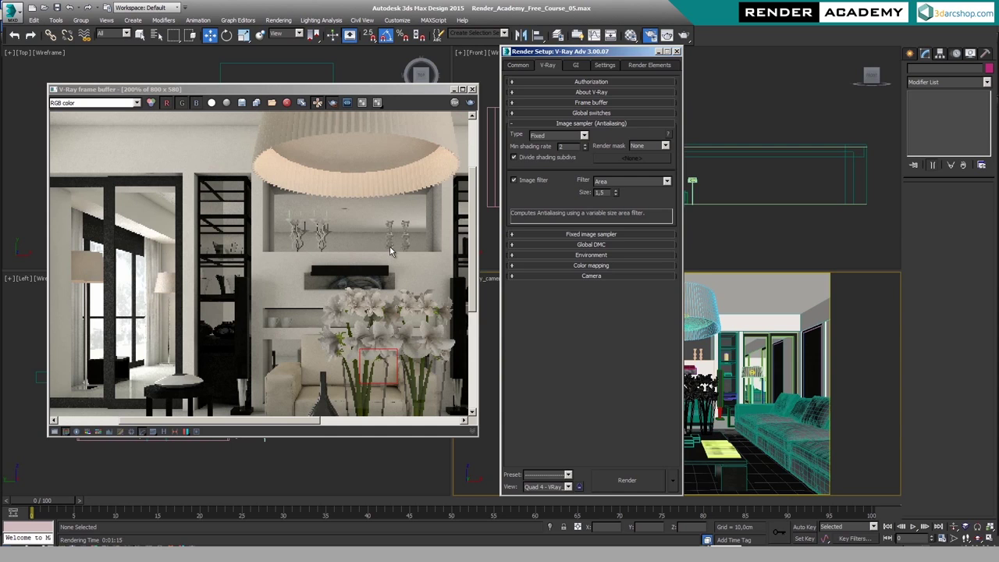
# - Examine the ceiling, window frames, coffee table, sofa and flower stems in the render made with the Fixed sampler
pyautogui.moveTo(194, 172); pyautogui.dragTo(261, 235, button='middle')
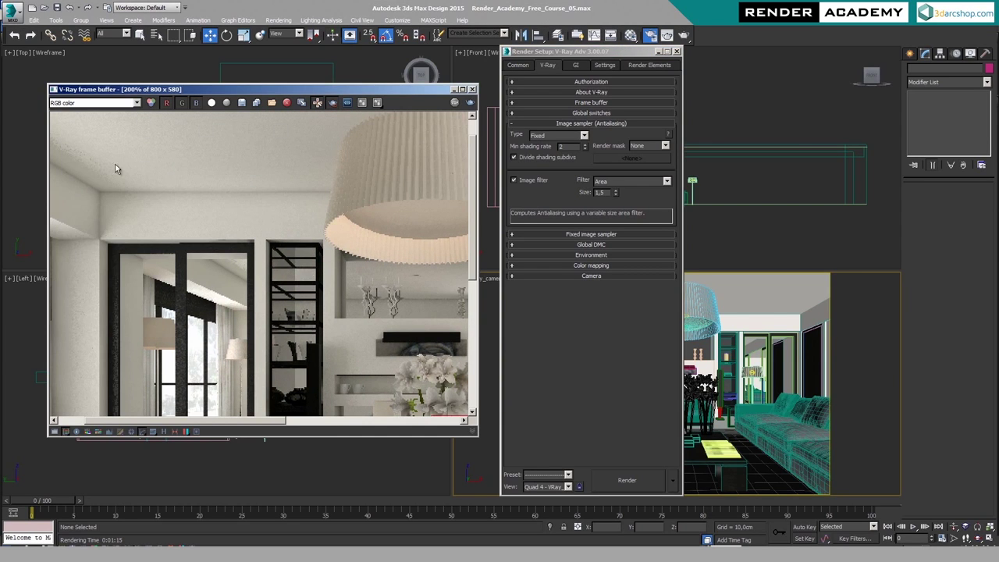
pyautogui.click(576, 137)
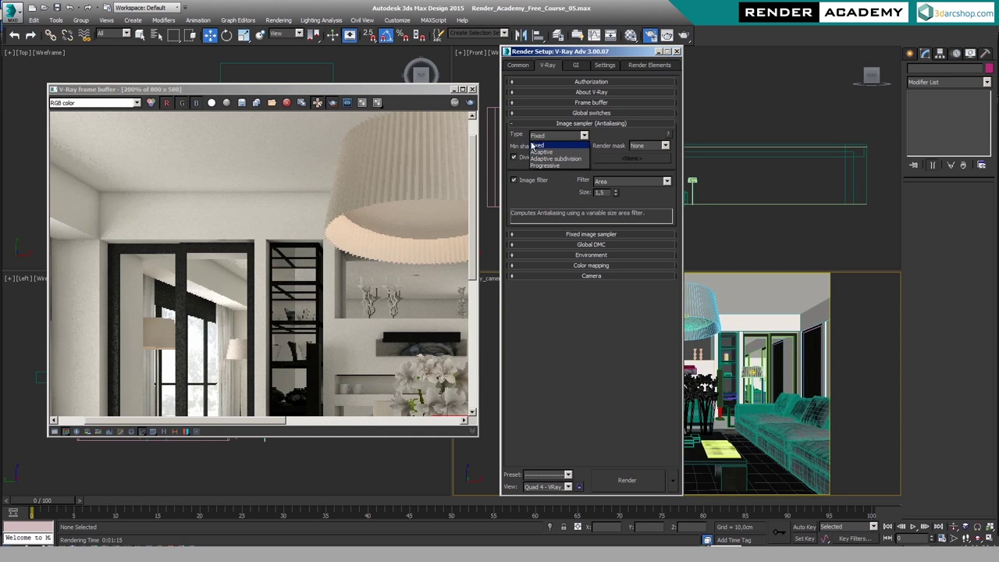
pyautogui.click(534, 146)
pyautogui.moveTo(388, 302); pyautogui.dragTo(375, 241, button='middle')
pyautogui.moveTo(377, 336); pyautogui.dragTo(332, 301, button='middle')
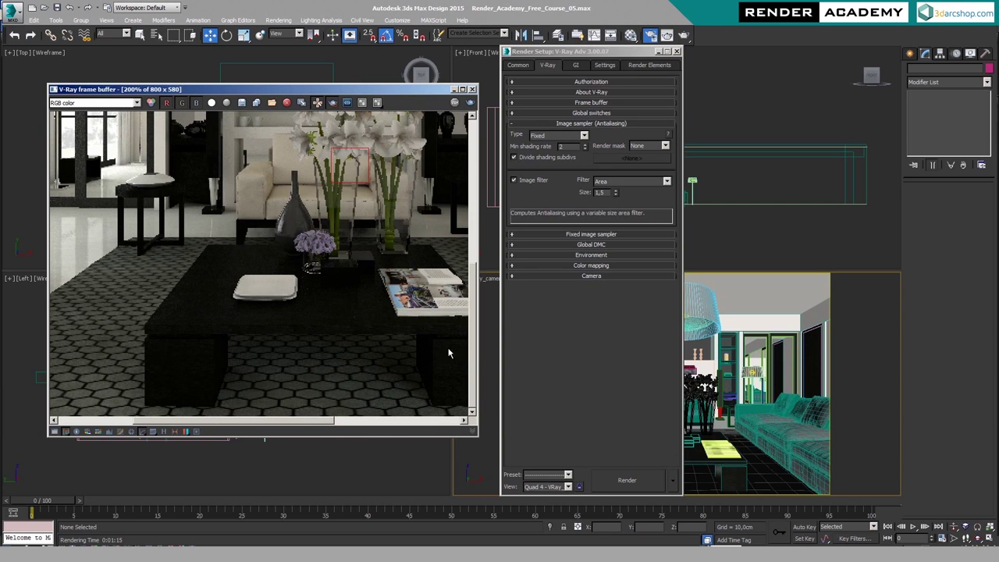
pyautogui.moveTo(330, 341); pyautogui.dragTo(413, 323, button='middle')
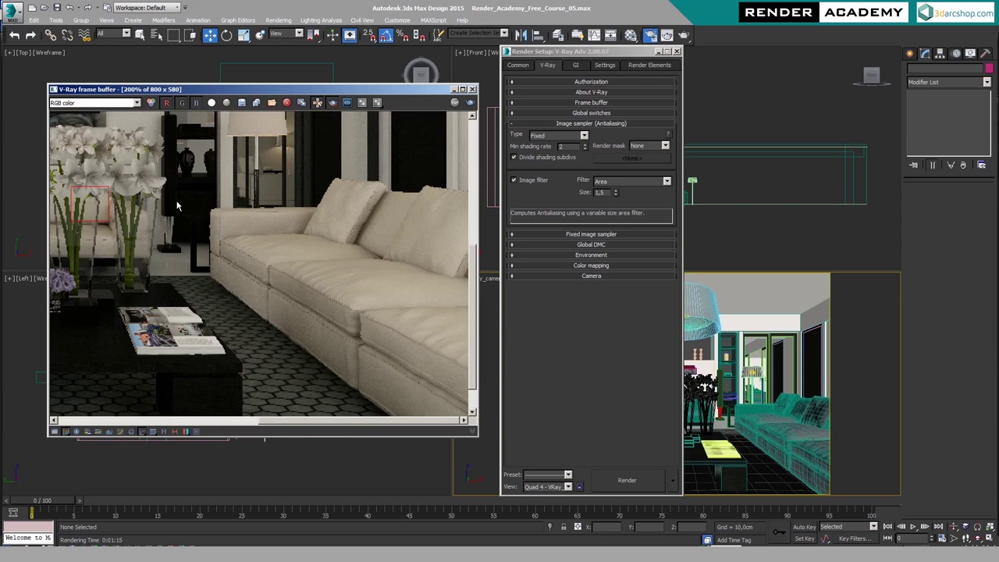
pyautogui.scroll(5, 177, 205)
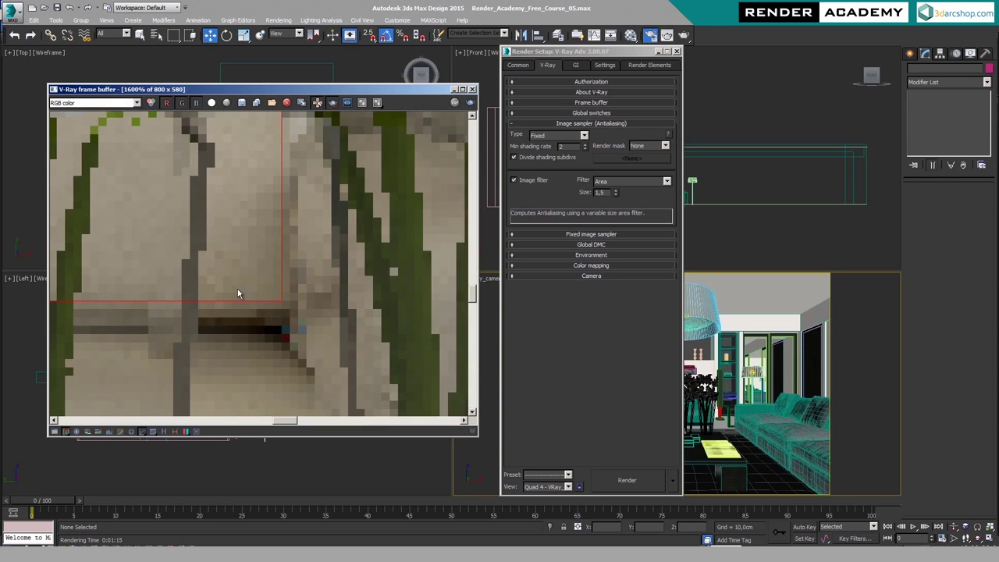
pyautogui.moveTo(238, 294); pyautogui.dragTo(351, 341, button='middle')
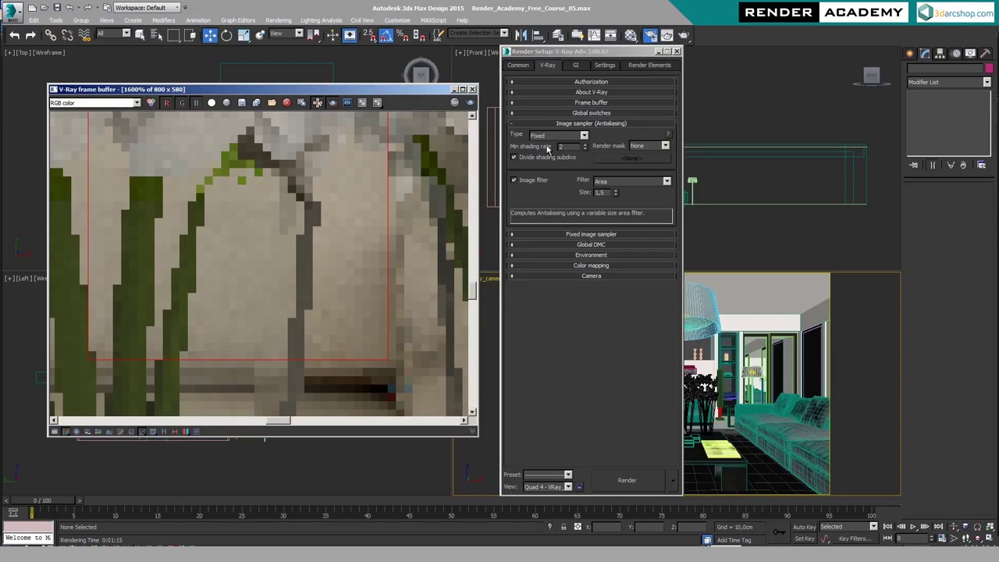
# - Raise the Fixed image sampler's subdivs to 4 and further to 7
pyautogui.click(591, 234)
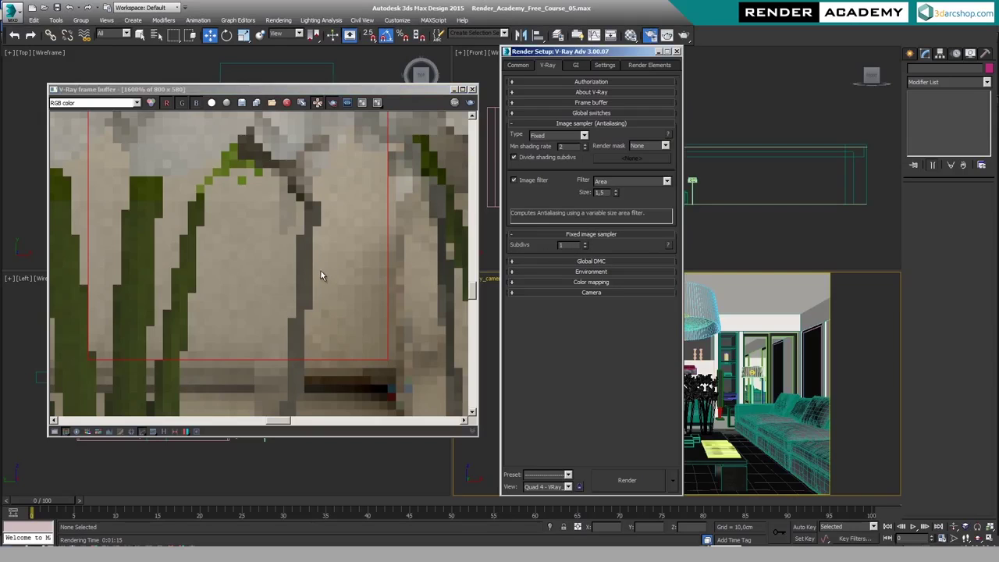
pyautogui.click(586, 245)
pyautogui.click(585, 243)
pyautogui.click(585, 244)
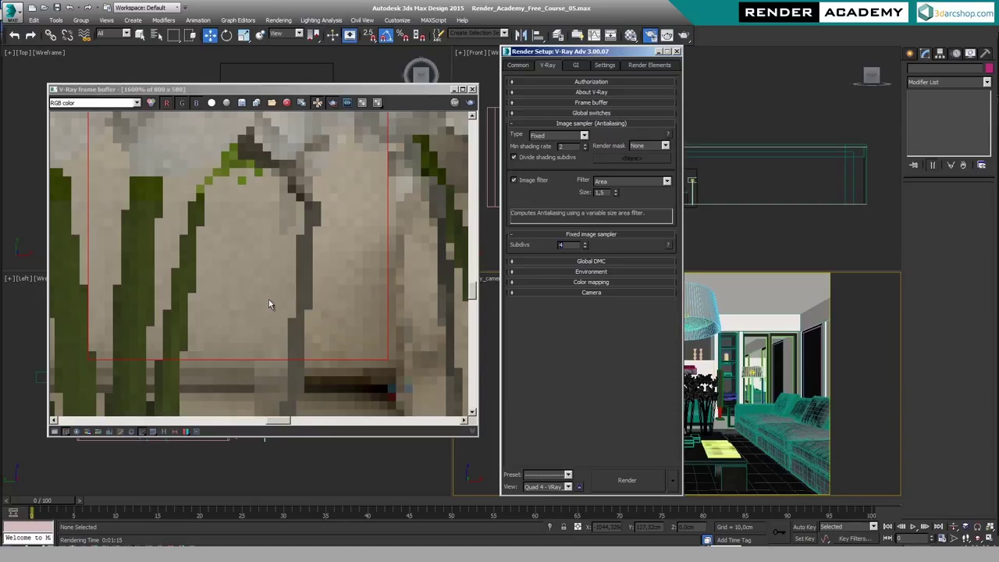
pyautogui.click(584, 247)
pyautogui.click(584, 243)
pyautogui.scroll(-1, 314, 277)
pyautogui.scroll(1, 316, 254)
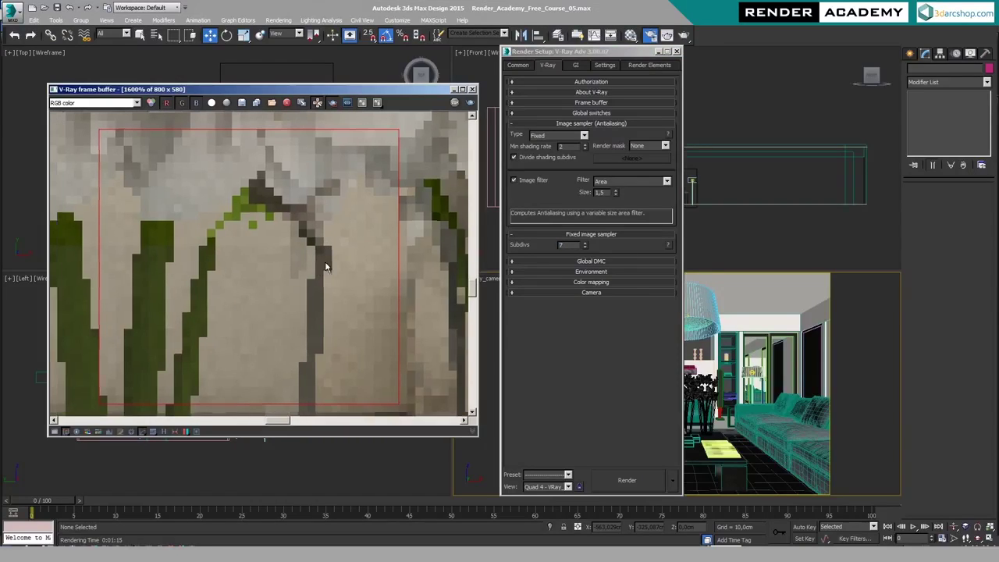
# - Render the flower stem region with the Fixed sampler's subdivs set to 1, and again with subdivs set to 4
pyautogui.click(563, 244)
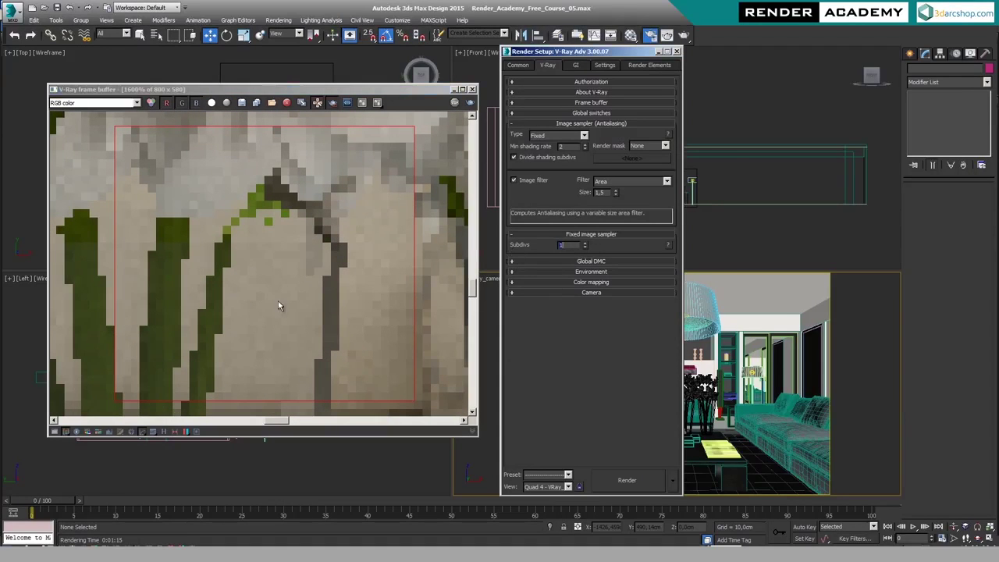
pyautogui.click(627, 480)
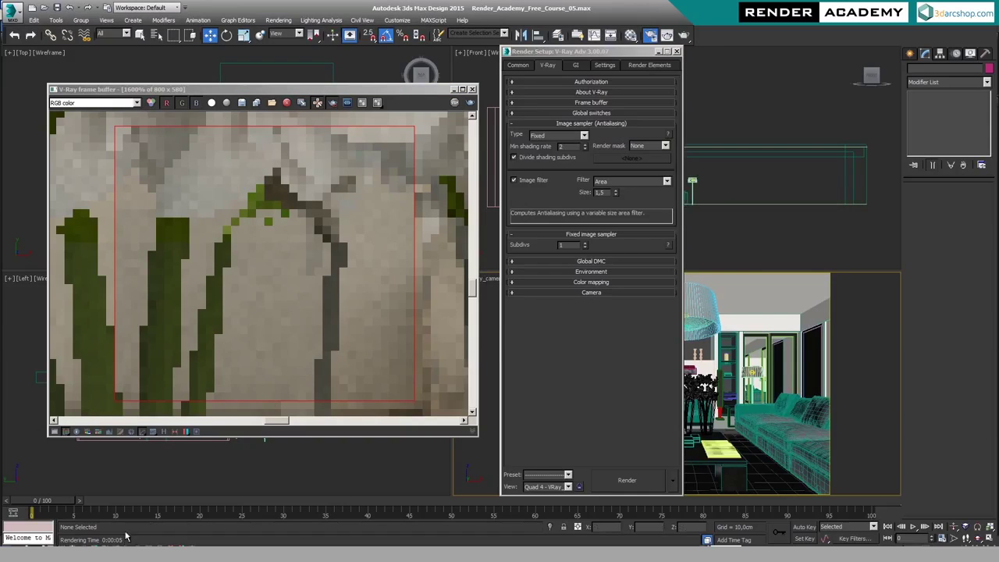
pyautogui.click(578, 245)
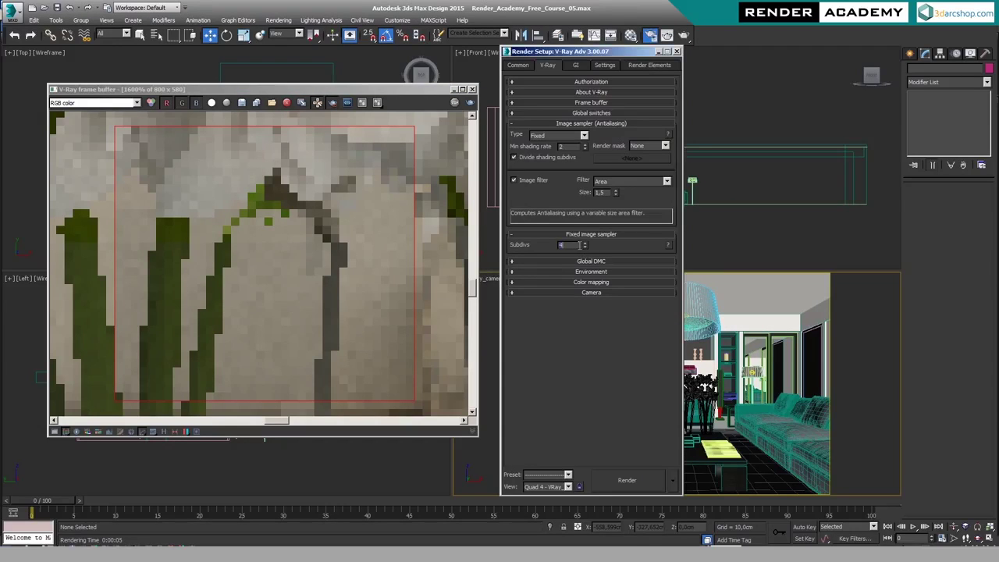
pyautogui.click(626, 479)
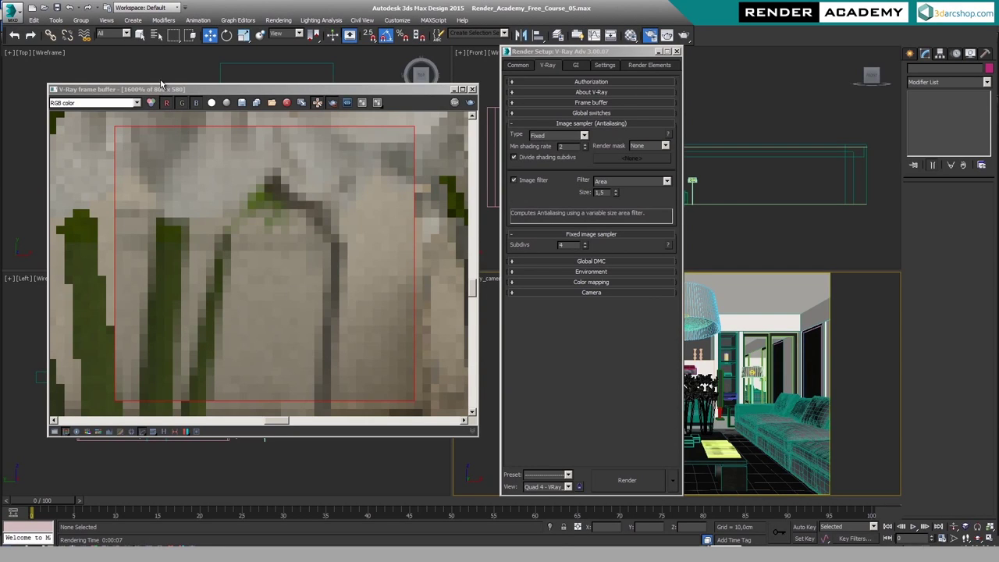
# - Compare the edges in the re-rendered flower stem area with the surrounding parts of the image
pyautogui.scroll(-3, 267, 260)
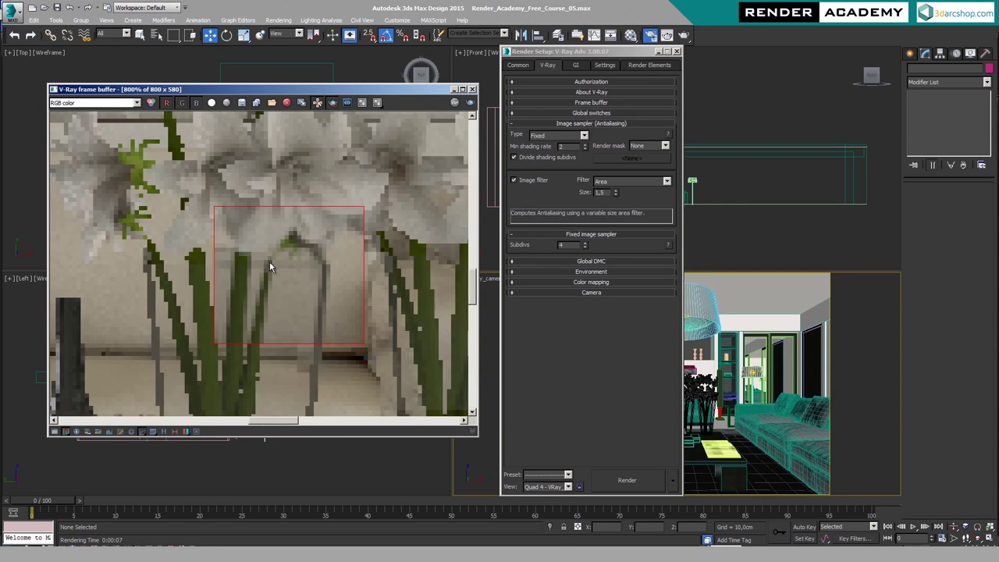
pyautogui.scroll(-1, 303, 301)
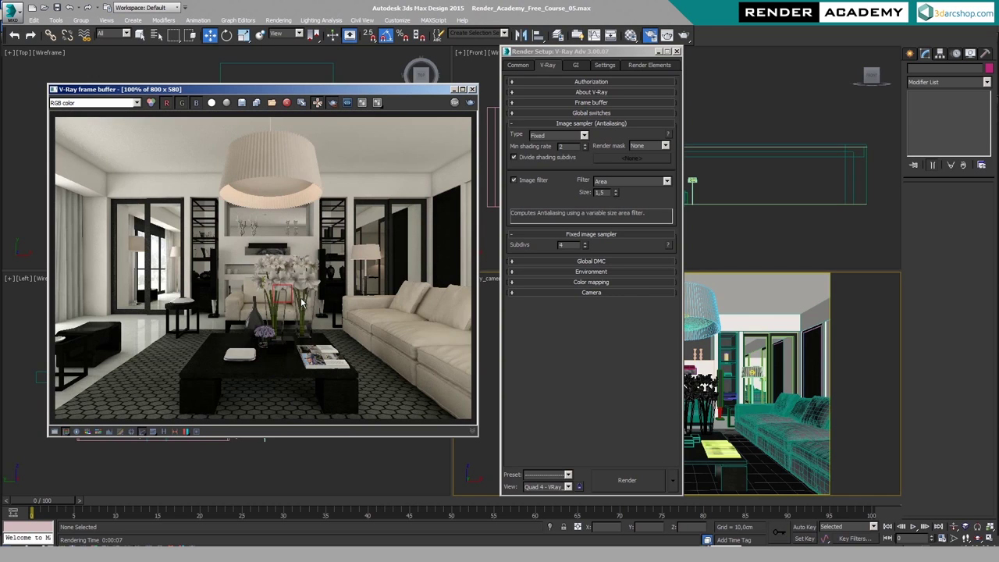
pyautogui.scroll(1, 287, 305)
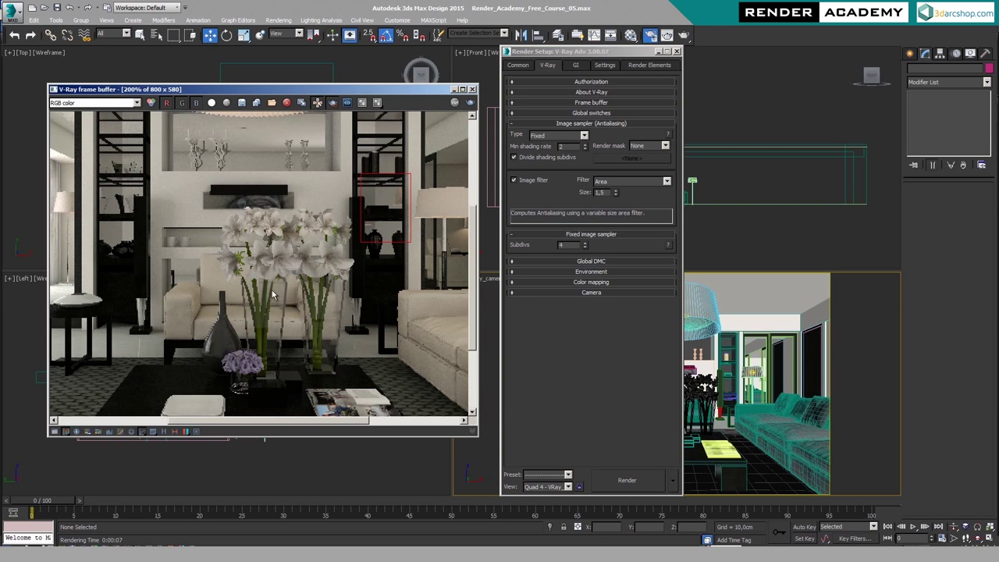
pyautogui.scroll(1, 298, 327)
pyautogui.scroll(1, 269, 248)
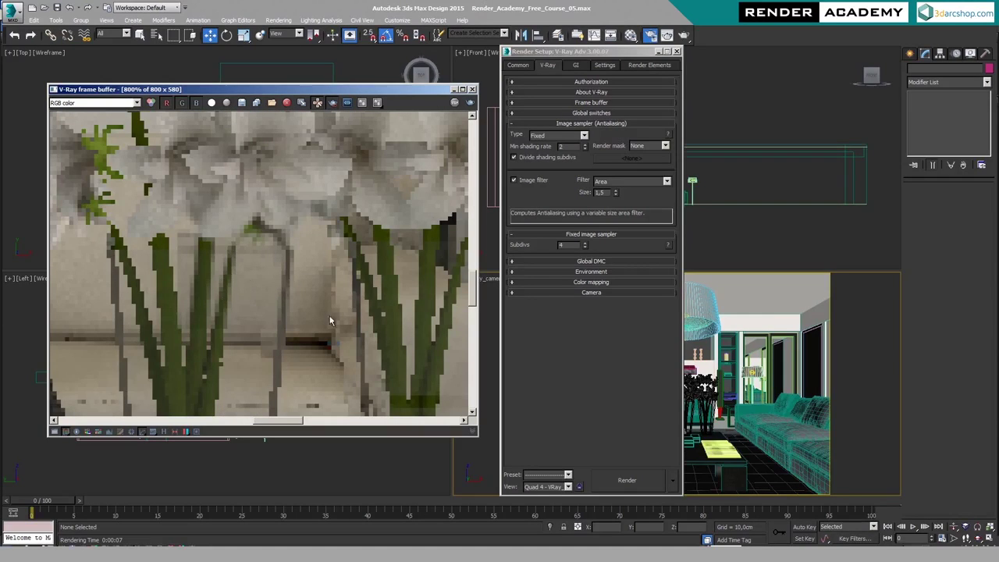
pyautogui.moveTo(225, 311); pyautogui.dragTo(263, 292, button='middle')
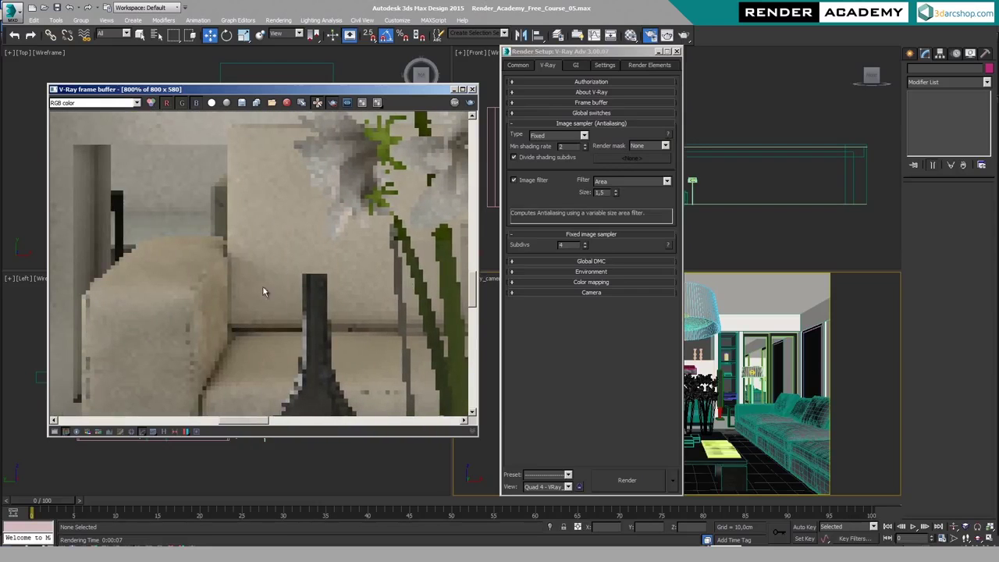
# - Mark a render region around the corner where two sofa seat cushions meet and render it
pyautogui.scroll(-3, 243, 253)
pyautogui.scroll(2, 188, 255)
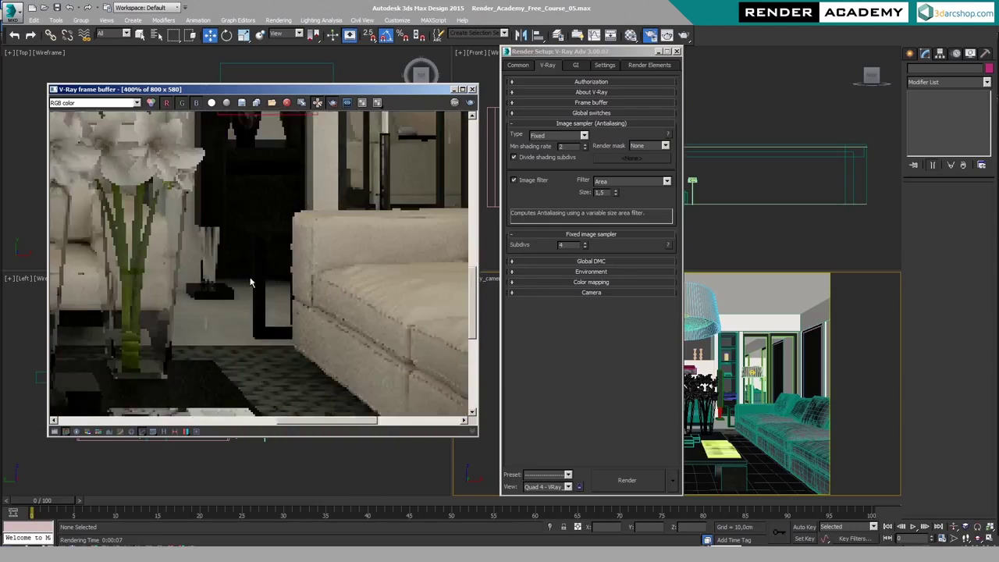
pyautogui.moveTo(393, 267)
pyautogui.mouseDown(button='middle')
pyautogui.moveTo(267, 271)
pyautogui.moveTo(248, 260)
pyautogui.mouseUp(button='middle')
pyautogui.moveTo(199, 256); pyautogui.dragTo(342, 366)
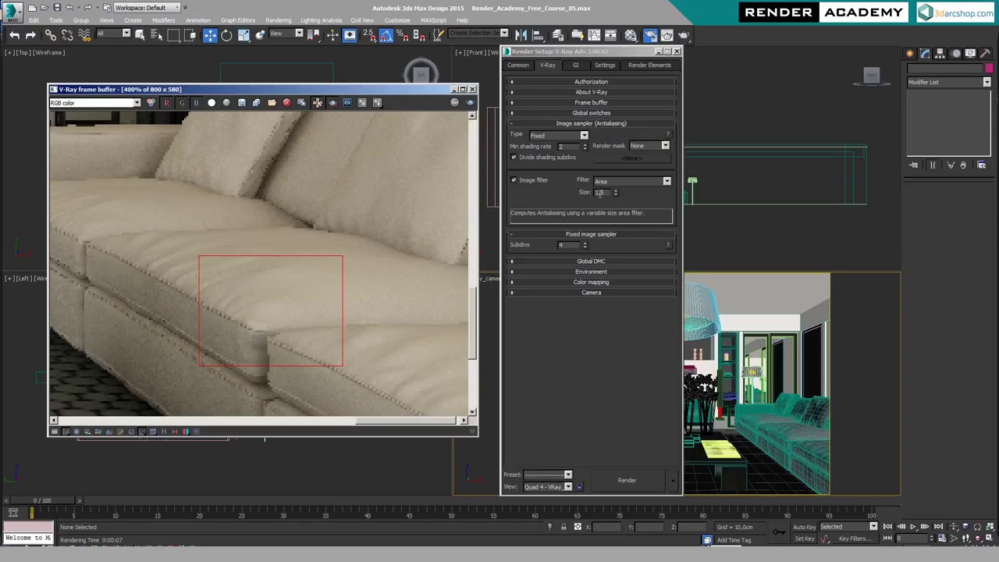
pyautogui.click(618, 476)
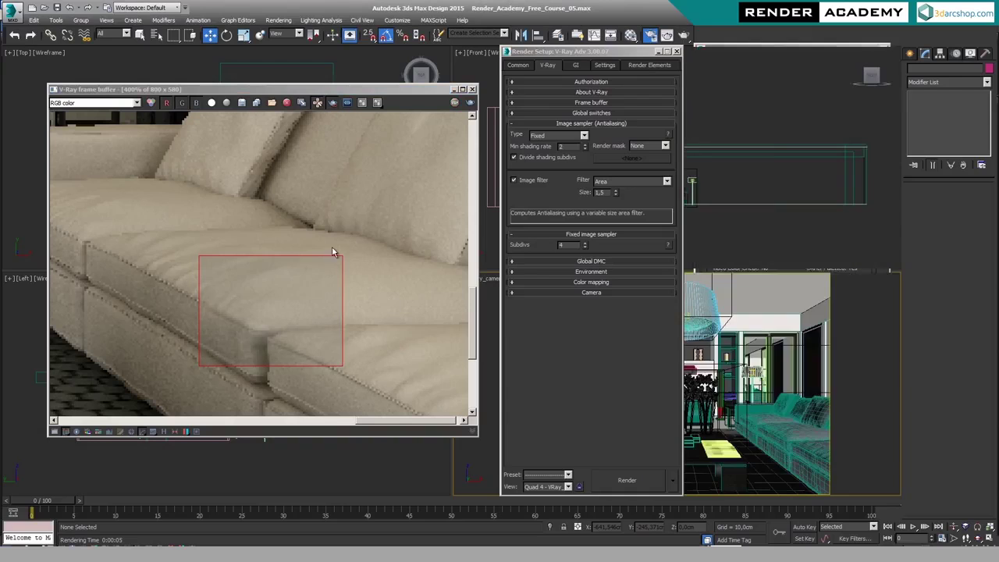
# - Compare the re-rendered sofa cushion patch with its surroundings without the region frame, and mark the same patch as render region again
pyautogui.moveTo(396, 154); pyautogui.dragTo(428, 225)
pyautogui.click(335, 102)
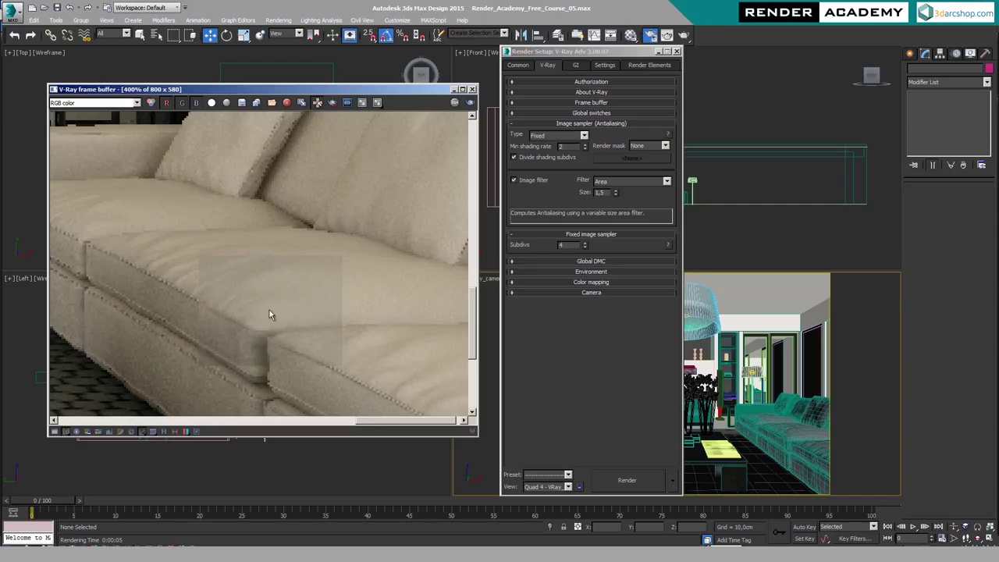
pyautogui.moveTo(213, 333); pyautogui.dragTo(267, 328, button='middle')
pyautogui.scroll(1, 255, 299)
pyautogui.moveTo(233, 282); pyautogui.dragTo(207, 306, button='middle')
pyautogui.scroll(-1, 220, 310)
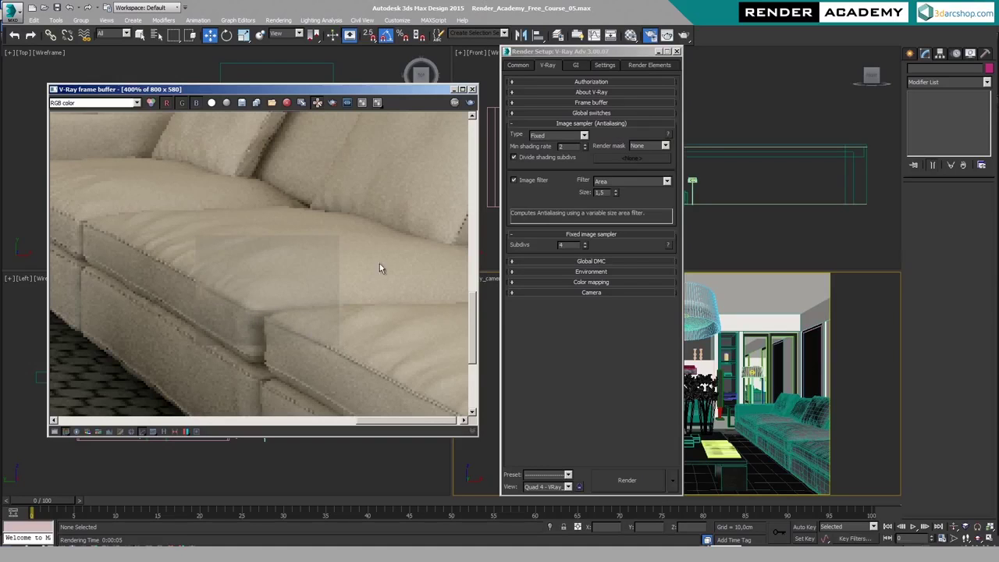
pyautogui.click(332, 102)
pyautogui.moveTo(194, 235); pyautogui.dragTo(337, 347)
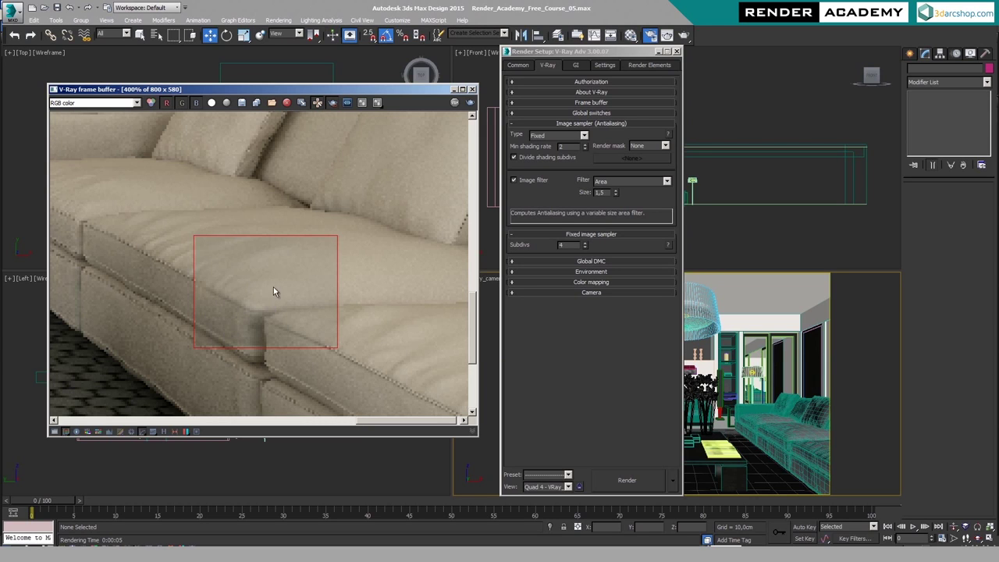
# - Check the reflection settings of the Sofa material in the Material Editor and close it
pyautogui.click(630, 35)
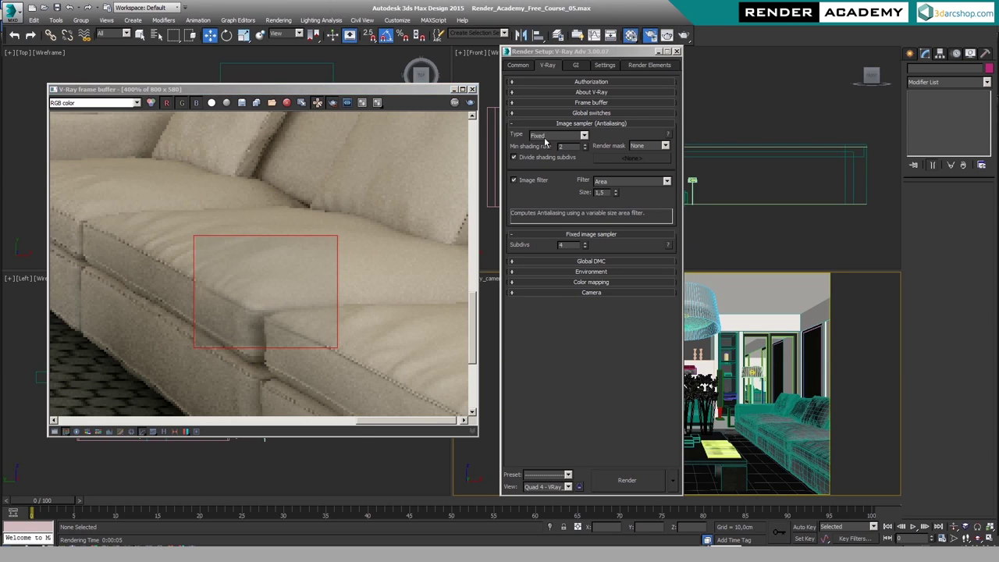
pyautogui.click(252, 118)
pyautogui.moveTo(292, 58); pyautogui.dragTo(705, 64)
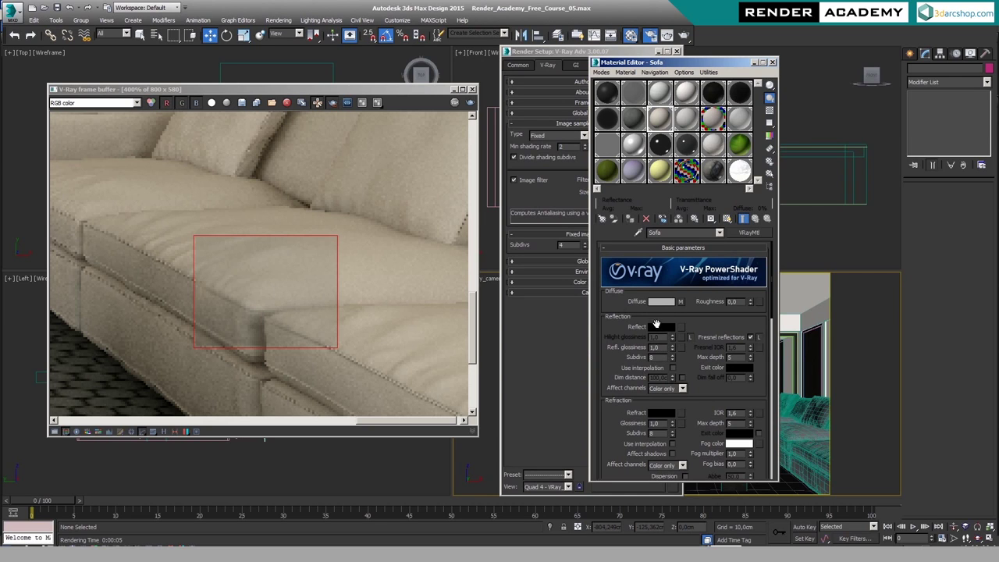
pyautogui.moveTo(733, 63); pyautogui.dragTo(840, 78)
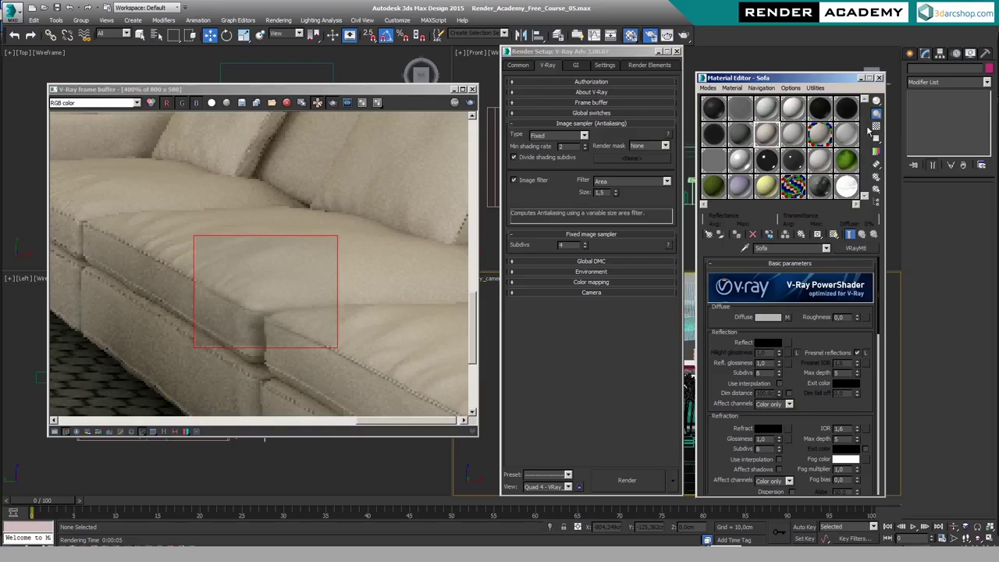
pyautogui.click(879, 78)
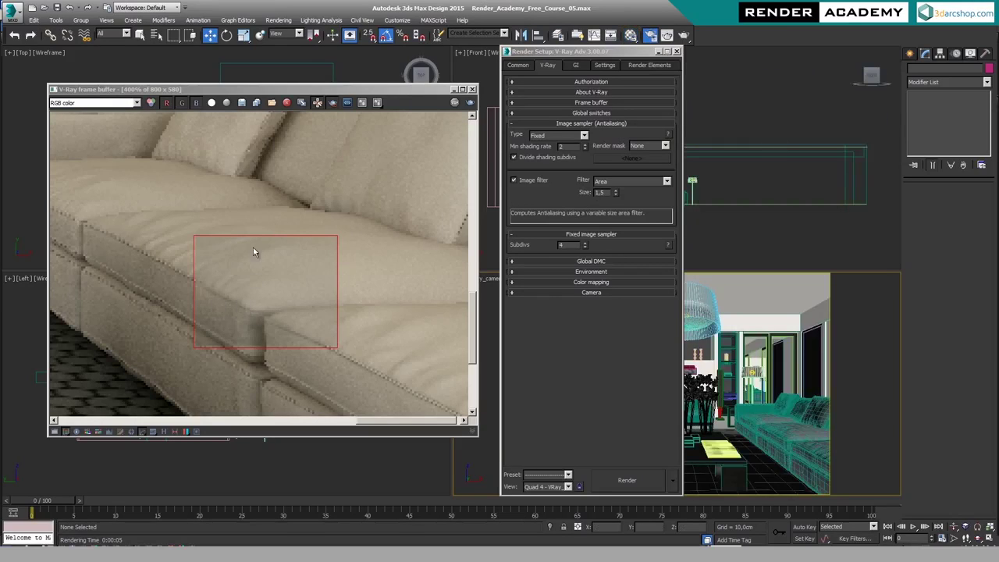
# - Select the plane light outside the window beside the seating area, set its sampling subdivs to 32 and re-render the sofa region
pyautogui.moveTo(418, 92); pyautogui.dragTo(730, 107)
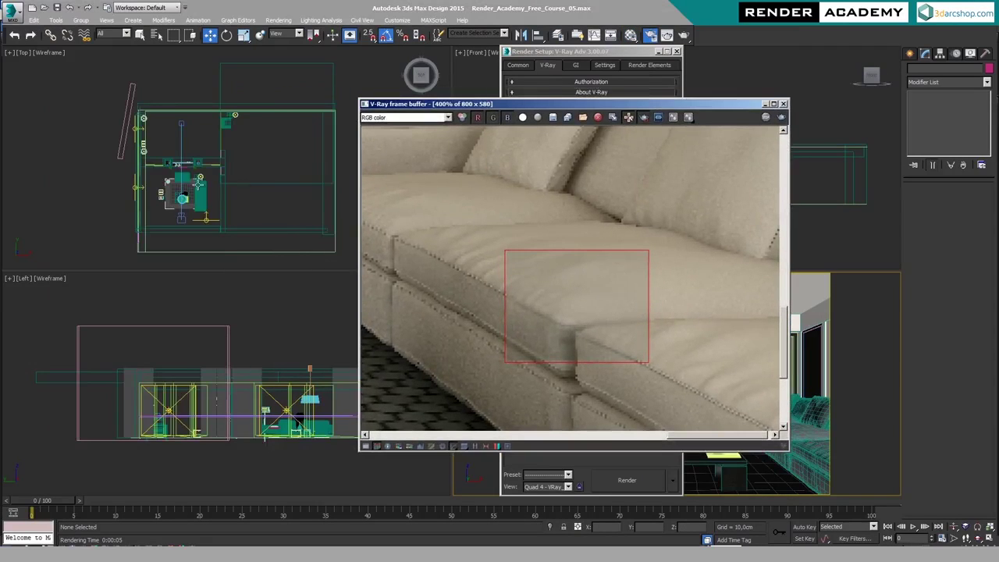
pyautogui.scroll(5, 146, 113)
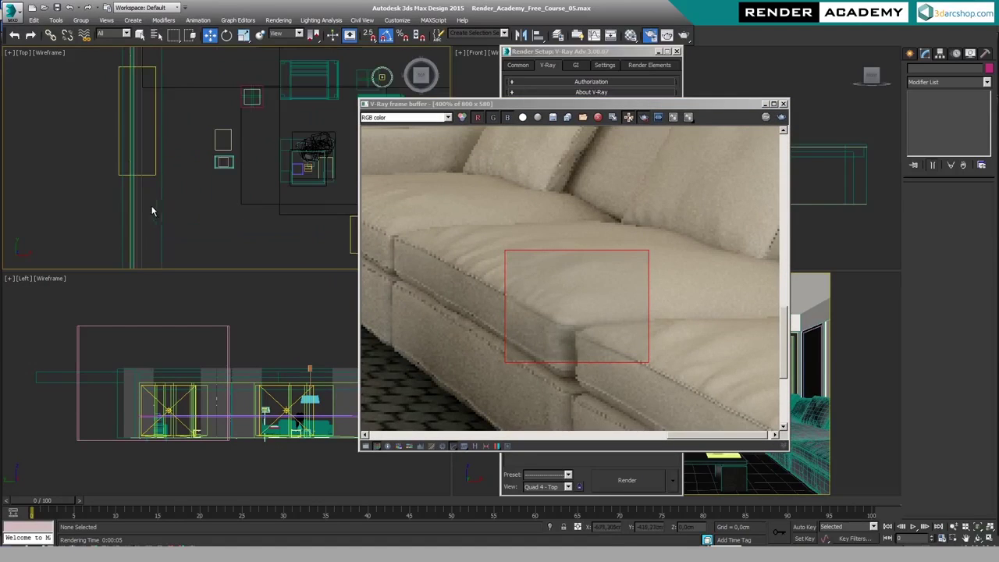
pyautogui.click(148, 118)
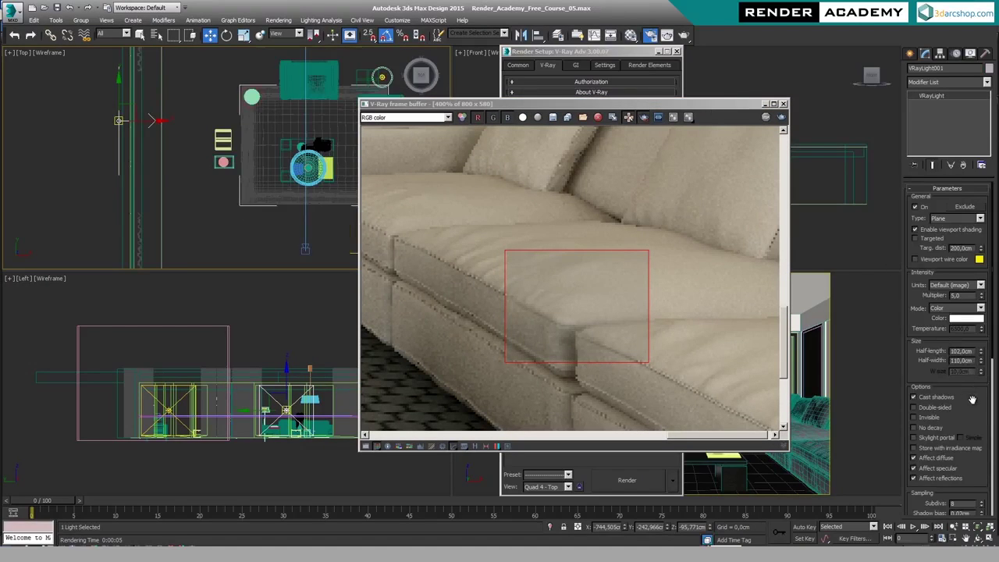
pyautogui.moveTo(972, 400); pyautogui.dragTo(974, 268)
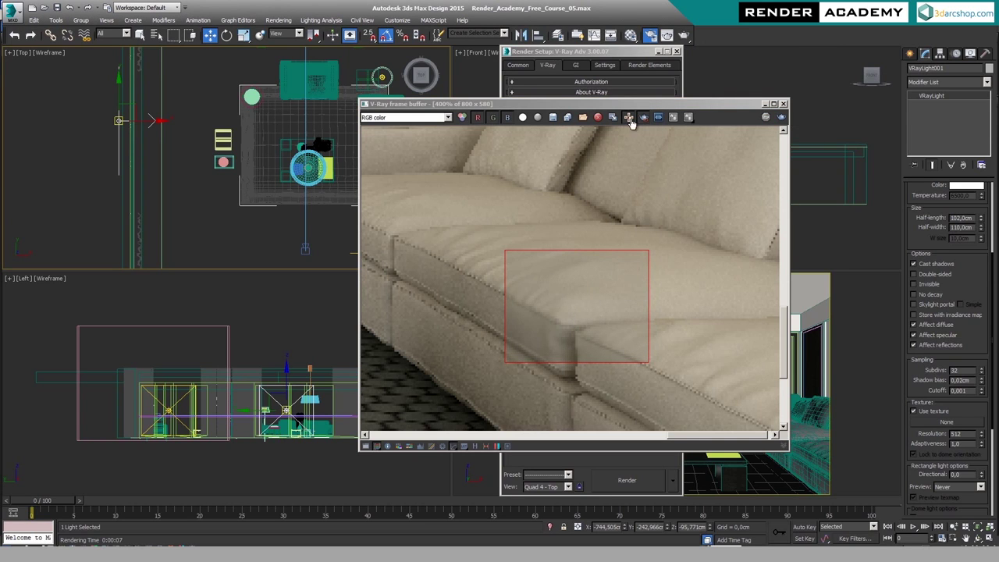
# - Inspect the re-rendered sofa cushion and set the sampling subdivs of the plane light near the sofa's end in the Top view to 32
pyautogui.scroll(2, 542, 339)
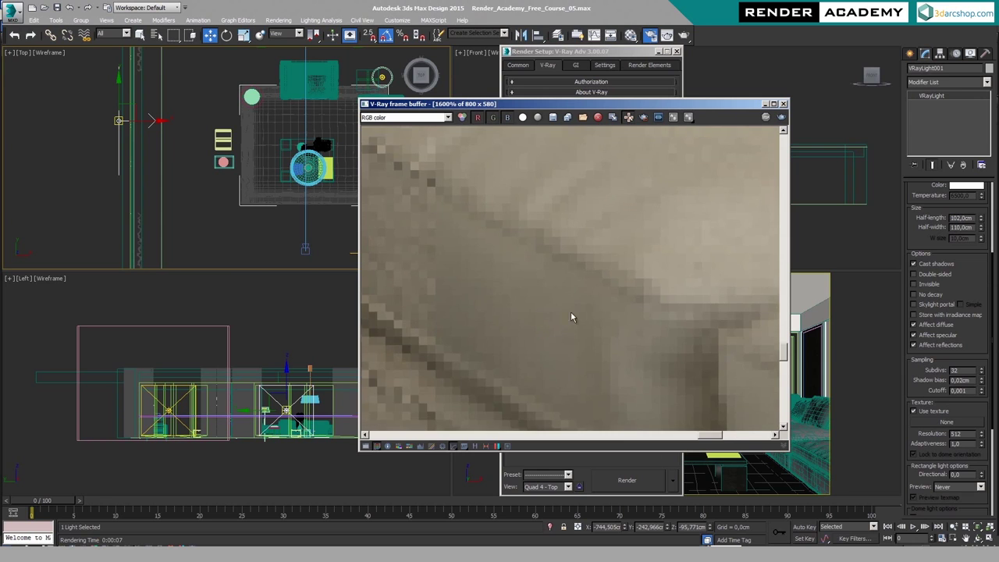
pyautogui.scroll(-1, 570, 310)
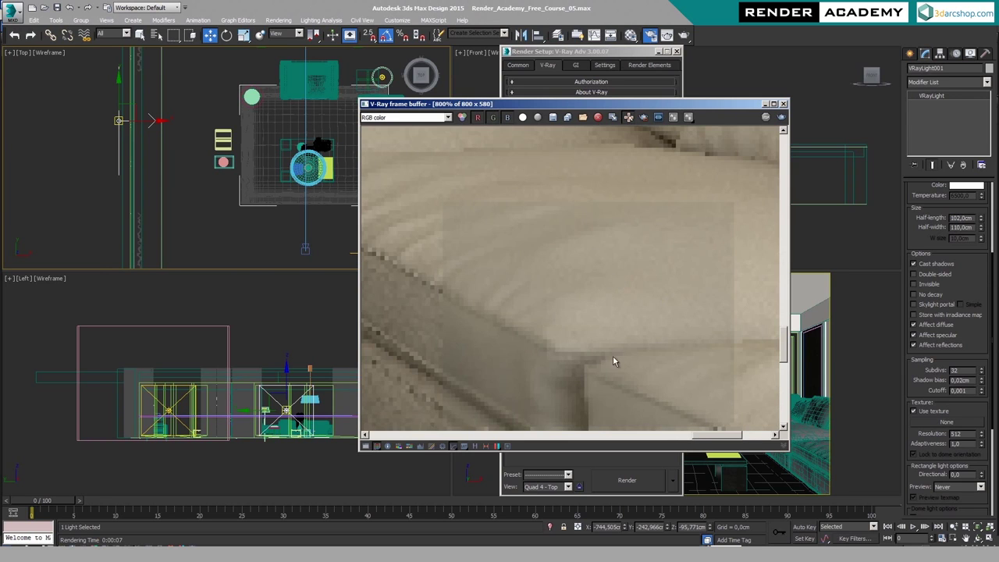
pyautogui.moveTo(612, 356); pyautogui.dragTo(564, 270, button='middle')
pyautogui.scroll(-1, 568, 270)
pyautogui.moveTo(175, 180); pyautogui.dragTo(26, 120, button='middle')
pyautogui.click(264, 192)
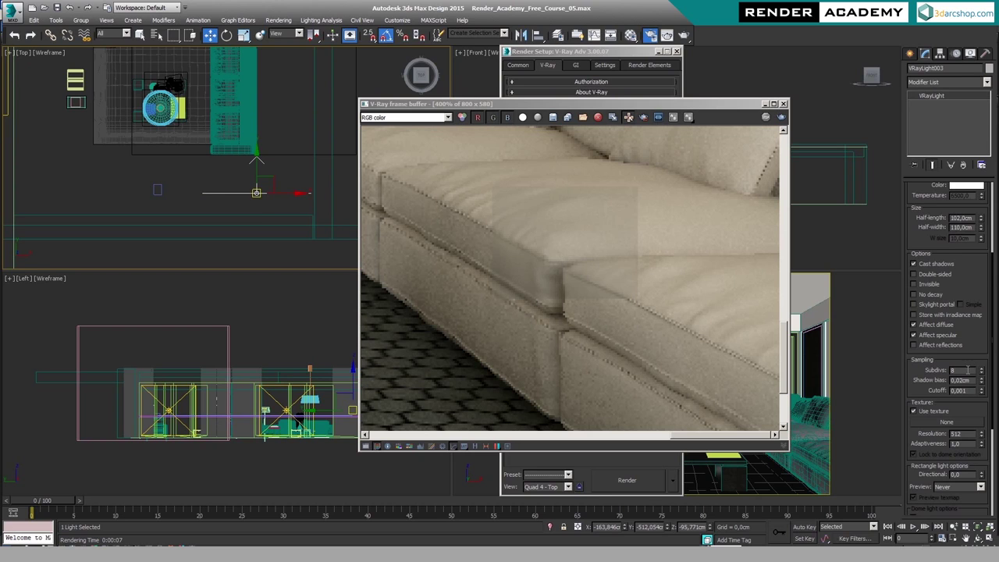
pyautogui.write('32')
pyautogui.press('Return')
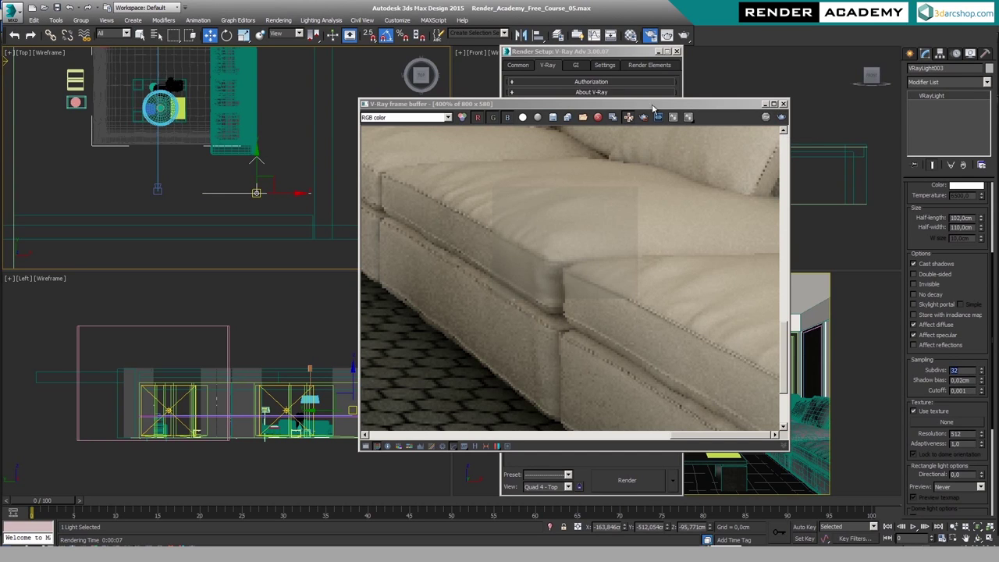
# - Set the sampling subdivs of the other window plane light, beyond the shelving wall, to 32 and re-render the sofa region
pyautogui.click(782, 118)
pyautogui.scroll(6, 247, 94)
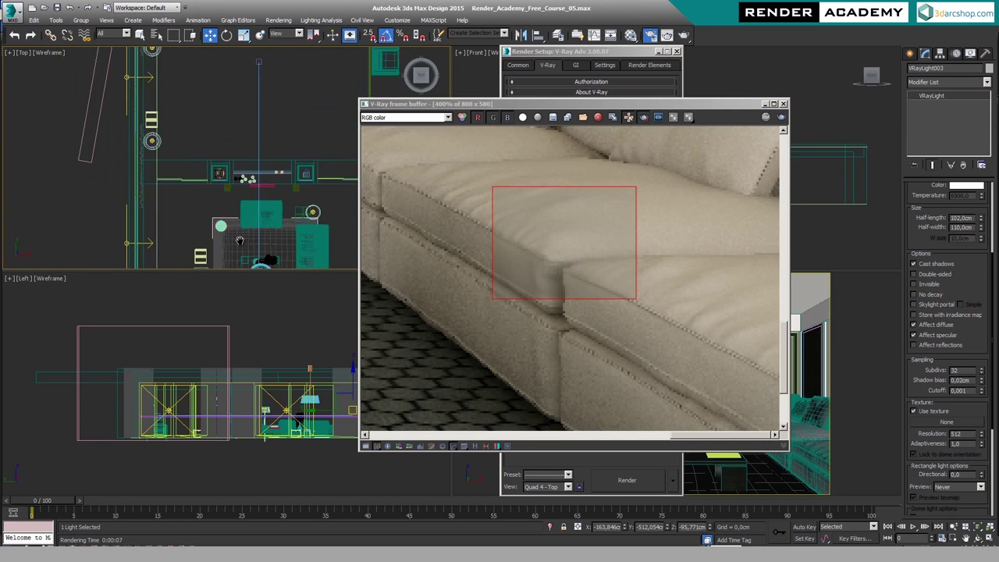
pyautogui.click(156, 95)
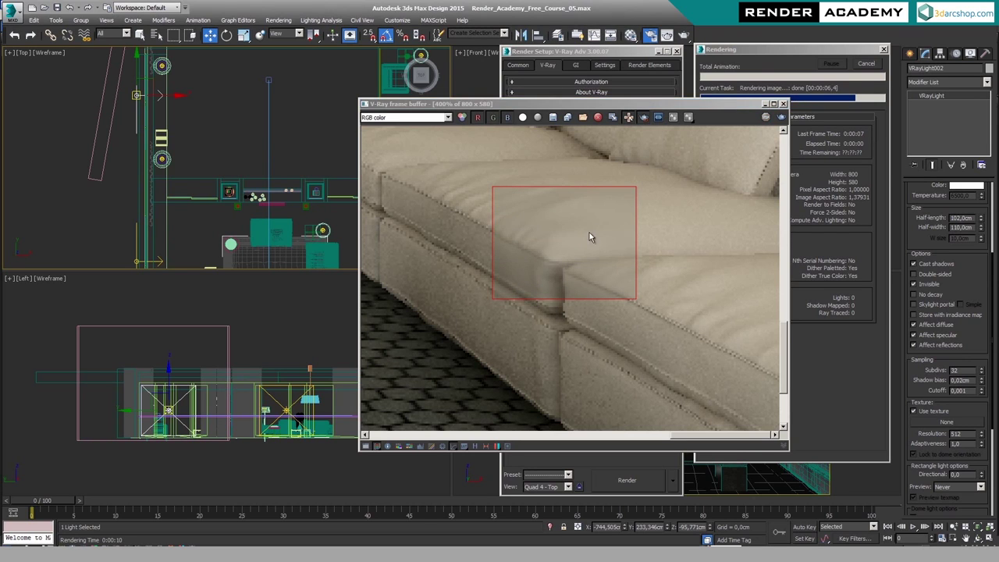
# - Hide the render region frame, compare the re-rendered sofa patch with its surroundings and bring the dark coffee table into view
pyautogui.scroll(1, 600, 239)
pyautogui.click(644, 118)
pyautogui.moveTo(579, 245); pyautogui.dragTo(756, 289, button='middle')
pyautogui.scroll(-1, 618, 311)
pyautogui.scroll(-1, 608, 281)
pyautogui.moveTo(542, 260); pyautogui.dragTo(605, 169, button='middle')
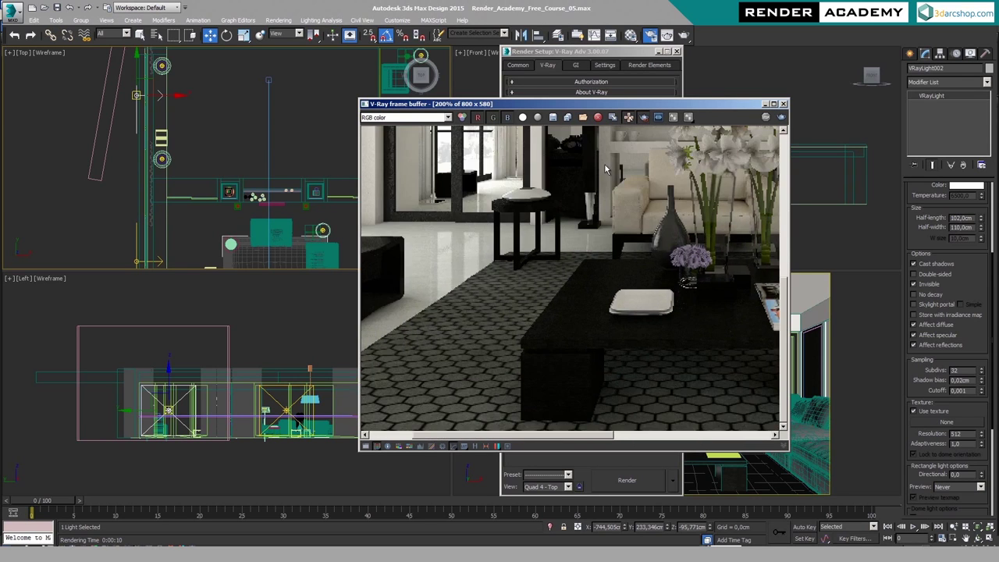
# - Mark a tall render region across the coffee table's black top and front edge, beside the white dish, and render it
pyautogui.scroll(1, 559, 351)
pyautogui.scroll(1, 616, 302)
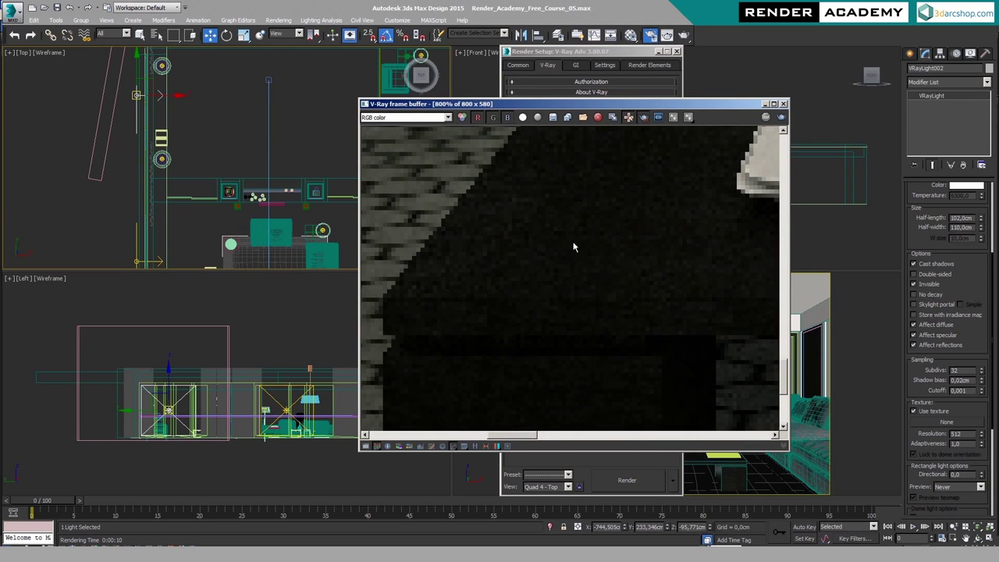
pyautogui.scroll(-1, 600, 191)
pyautogui.moveTo(595, 277); pyautogui.dragTo(661, 419)
pyautogui.moveTo(629, 347); pyautogui.dragTo(599, 285, button='middle')
pyautogui.scroll(1, 599, 286)
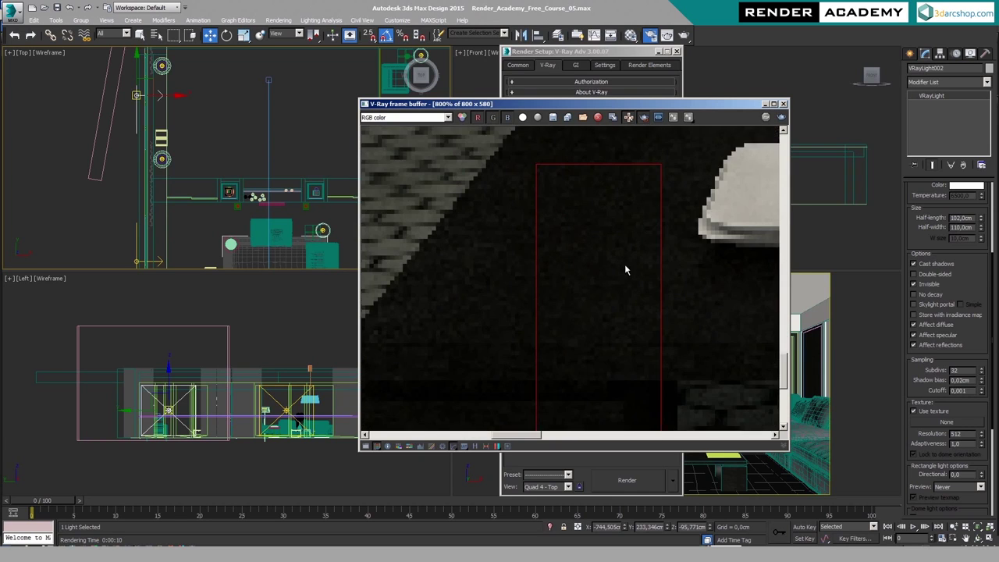
pyautogui.hotkey('shift', 'q')
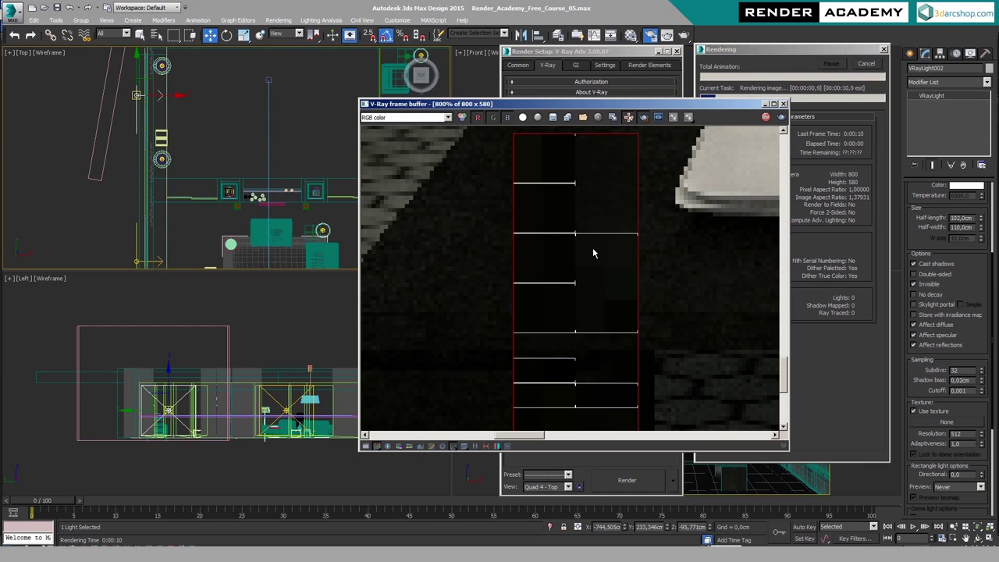
# - Mark a render region on the black tabletop between the white dish and the base of the purple flower vase, and render it
pyautogui.scroll(-3, 622, 253)
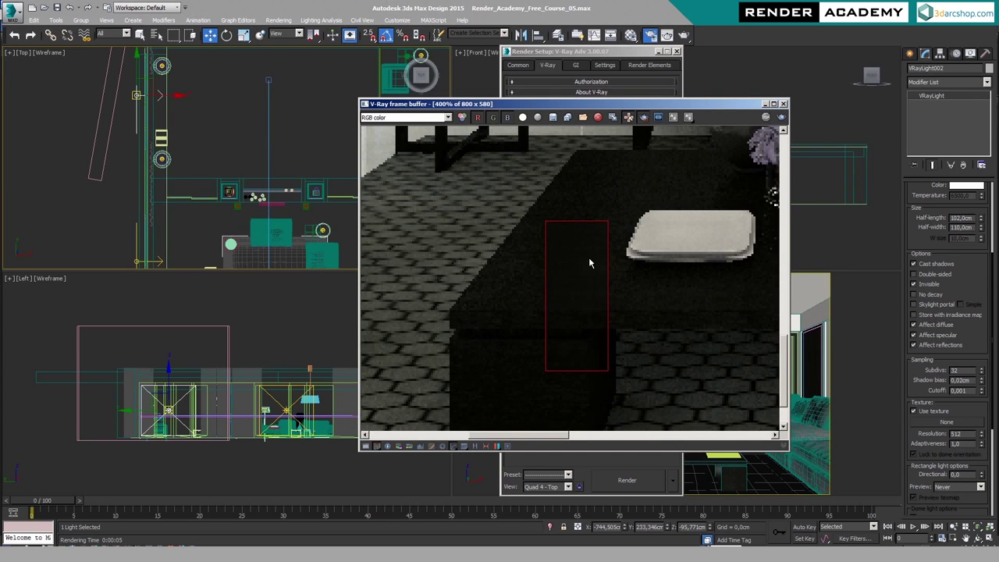
pyautogui.moveTo(696, 260); pyautogui.dragTo(647, 284, button='middle')
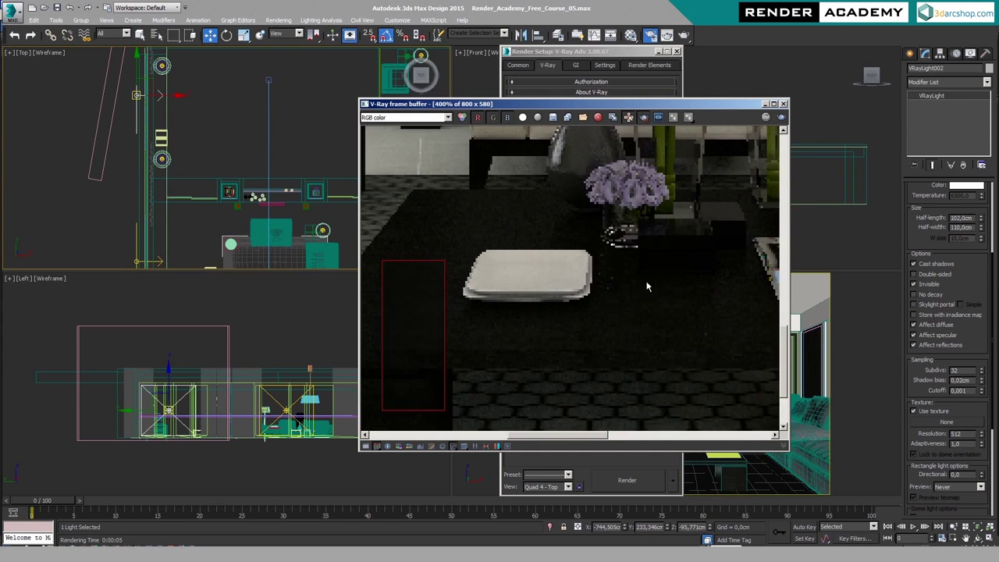
pyautogui.scroll(3, 647, 283)
pyautogui.moveTo(525, 167); pyautogui.dragTo(642, 317)
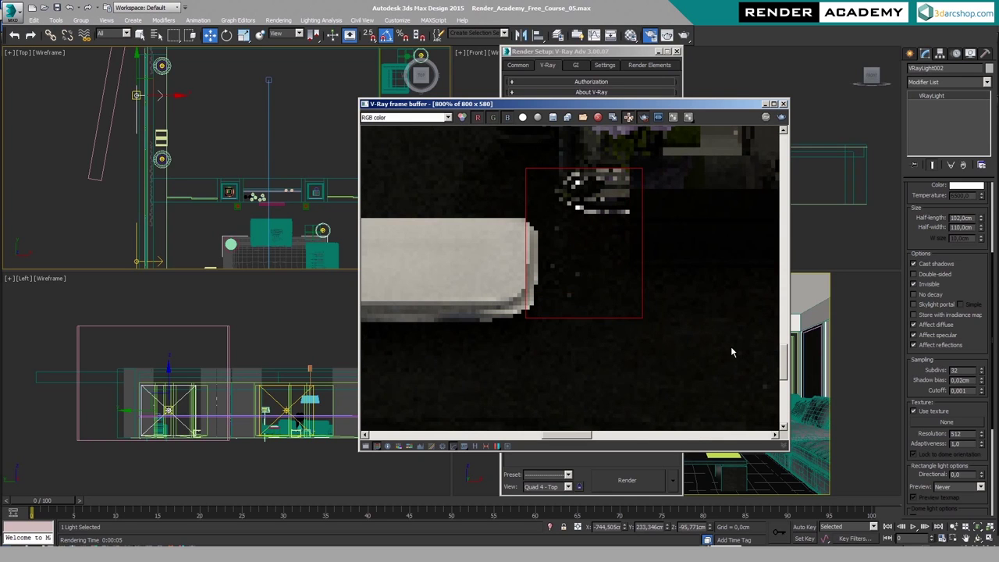
pyautogui.click(765, 117)
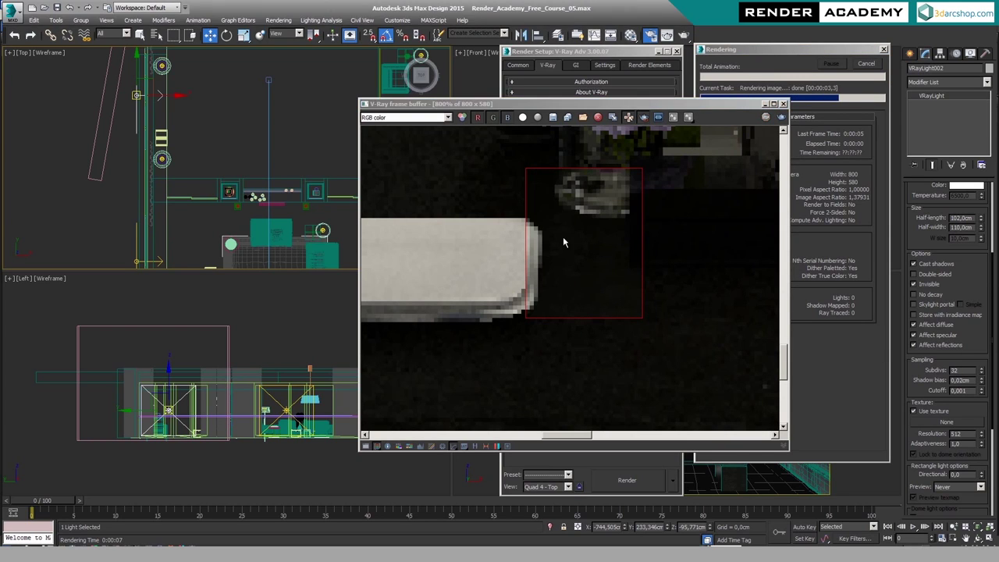
# - Inspect the rendered tabletop patch beside the white dish and open the Black wood material's basic parameters in the Material Editor
pyautogui.scroll(1, 582, 290)
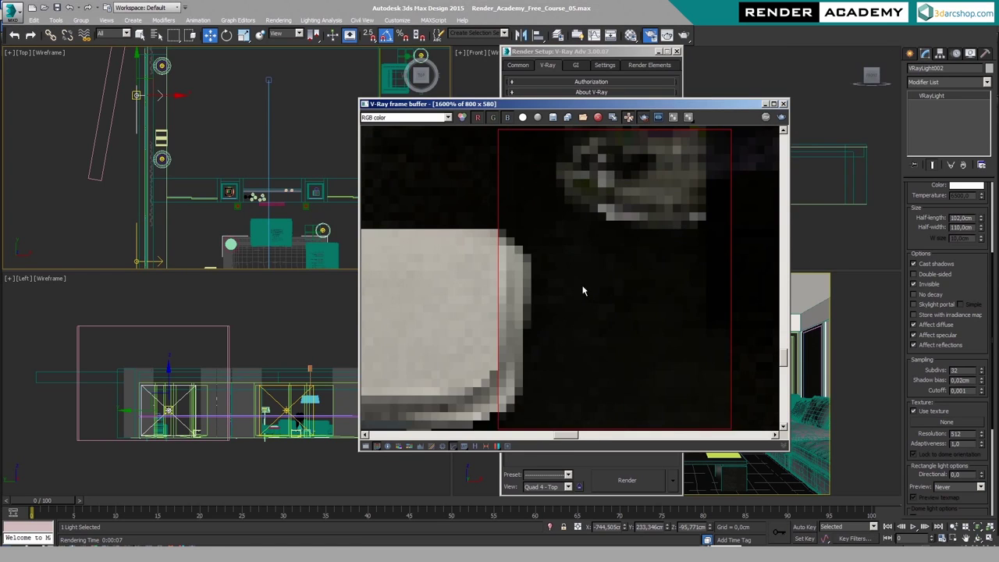
pyautogui.moveTo(589, 271); pyautogui.dragTo(532, 190, button='middle')
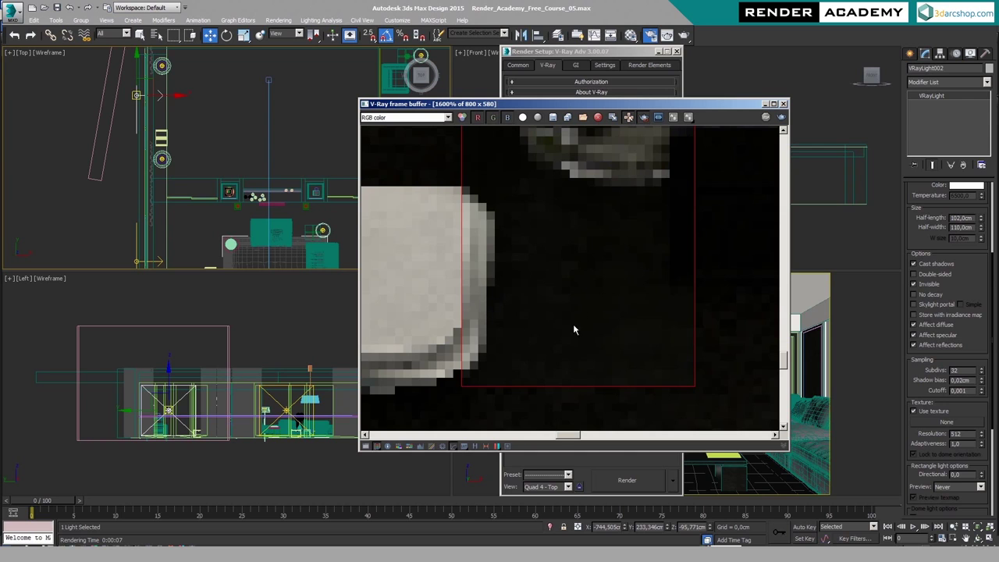
pyautogui.scroll(-2, 553, 264)
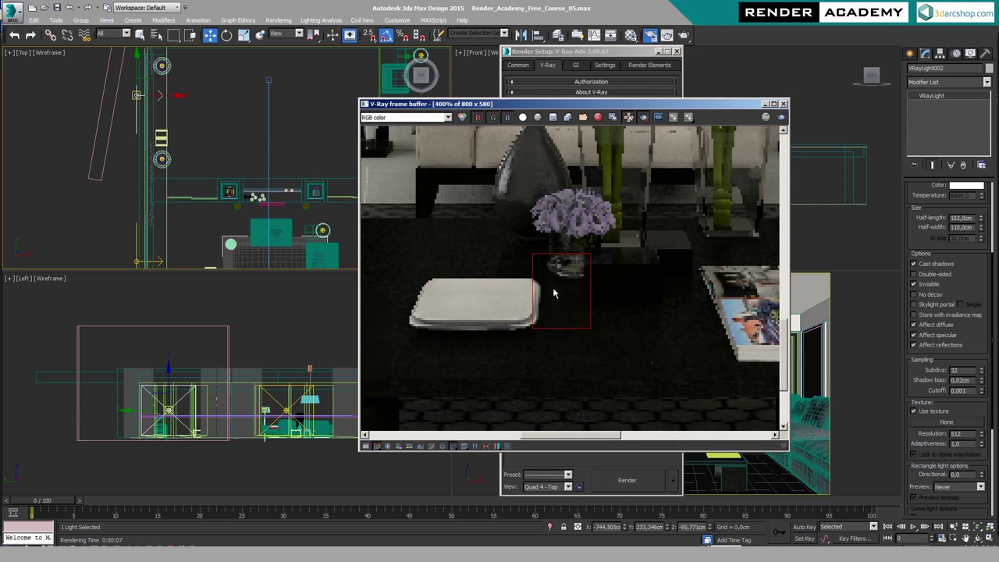
pyautogui.click(631, 34)
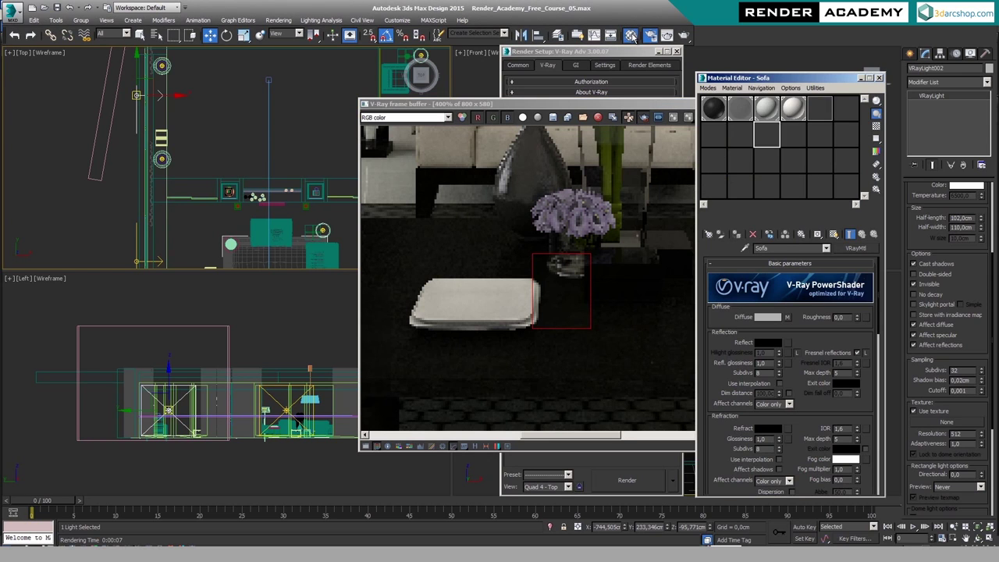
pyautogui.moveTo(788, 78); pyautogui.dragTo(225, 59)
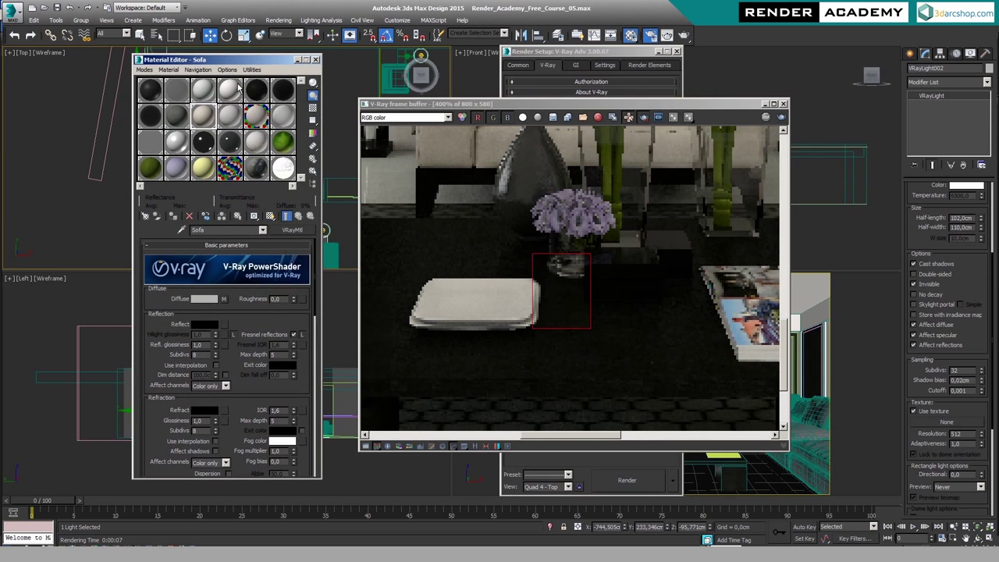
pyautogui.click(259, 92)
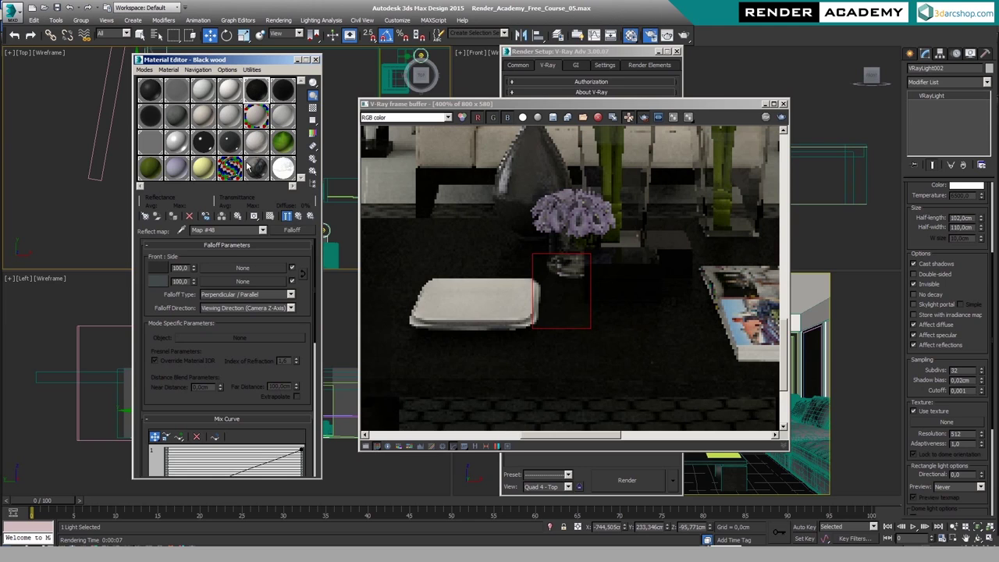
pyautogui.click(290, 219)
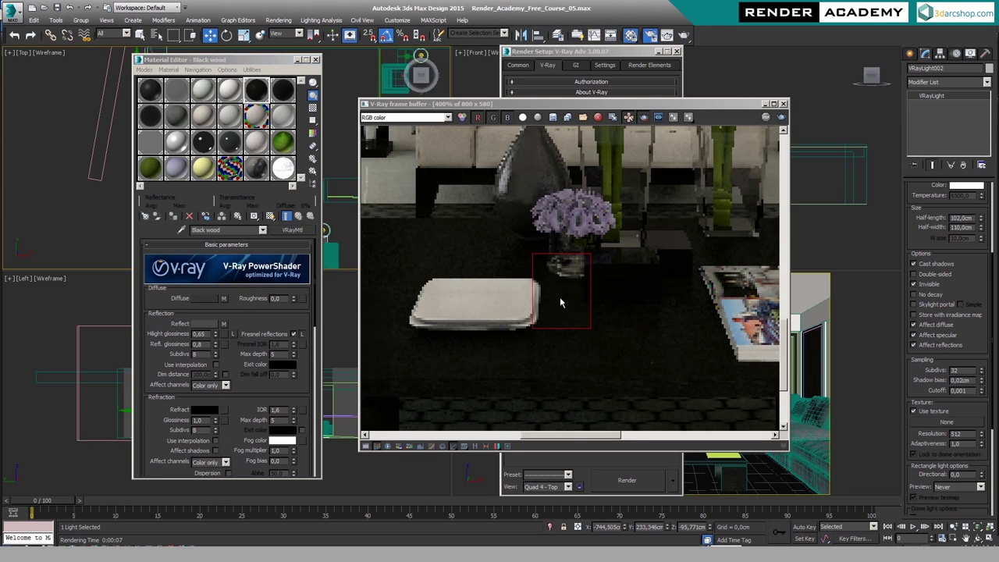
# - Set the reflection subdivs of the Black wood material to 16 and re-render the tabletop region
pyautogui.scroll(1, 561, 304)
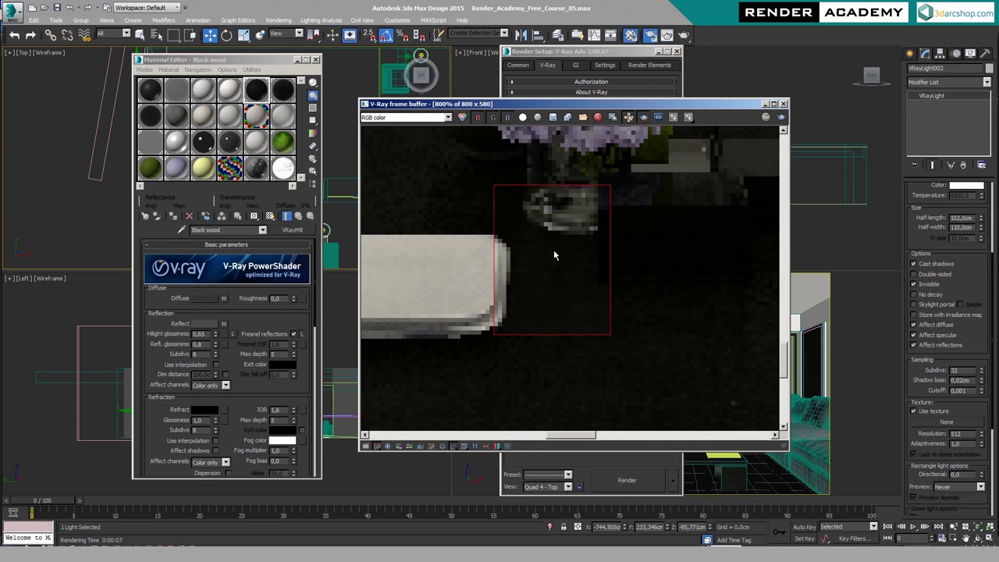
pyautogui.moveTo(205, 354); pyautogui.dragTo(63, 387)
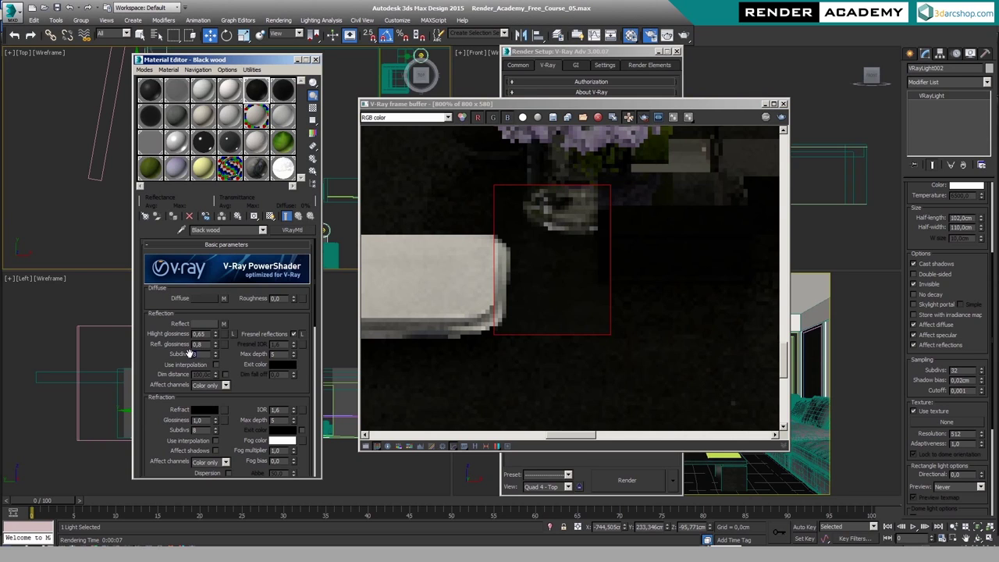
pyautogui.doubleClick(195, 344)
pyautogui.doubleClick(200, 355)
pyautogui.press('Return')
pyautogui.hotkey('shift', 'q')
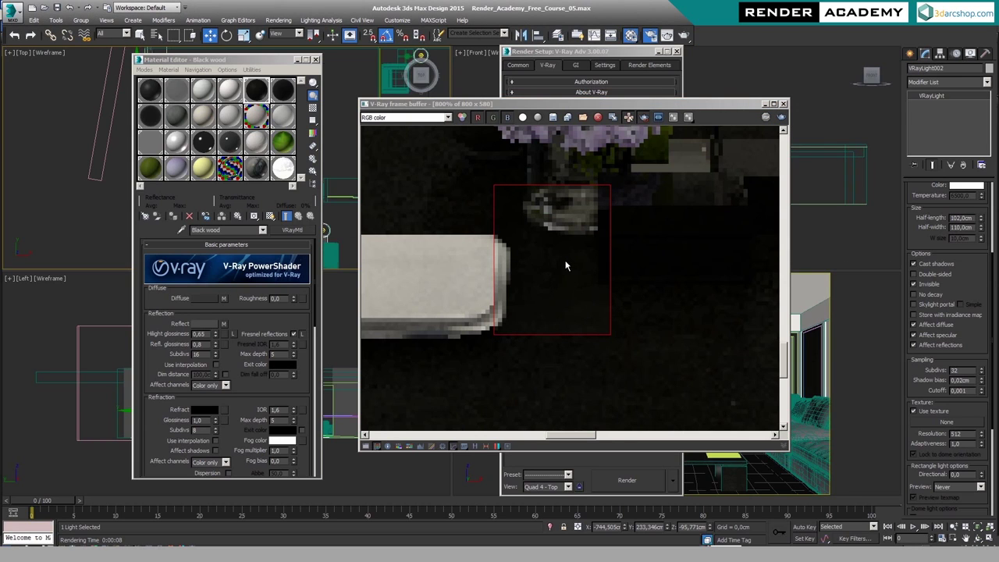
# - Mark and render a region on the black tabletop between the flower vase and the magazine, inspect it and close the frame buffer
pyautogui.scroll(-1, 597, 293)
pyautogui.scroll(-1, 584, 318)
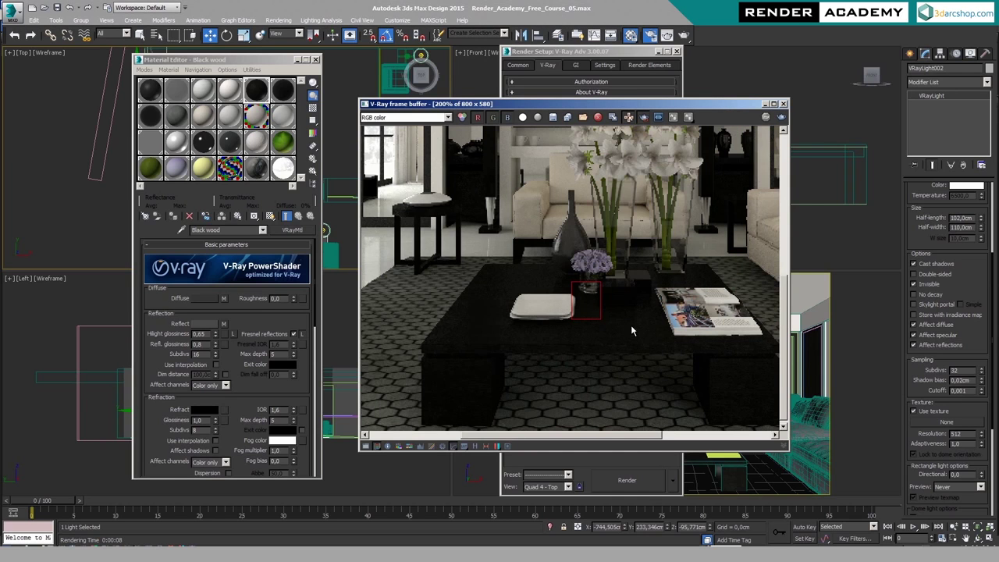
pyautogui.moveTo(612, 291); pyautogui.dragTo(665, 337)
pyautogui.click(781, 121)
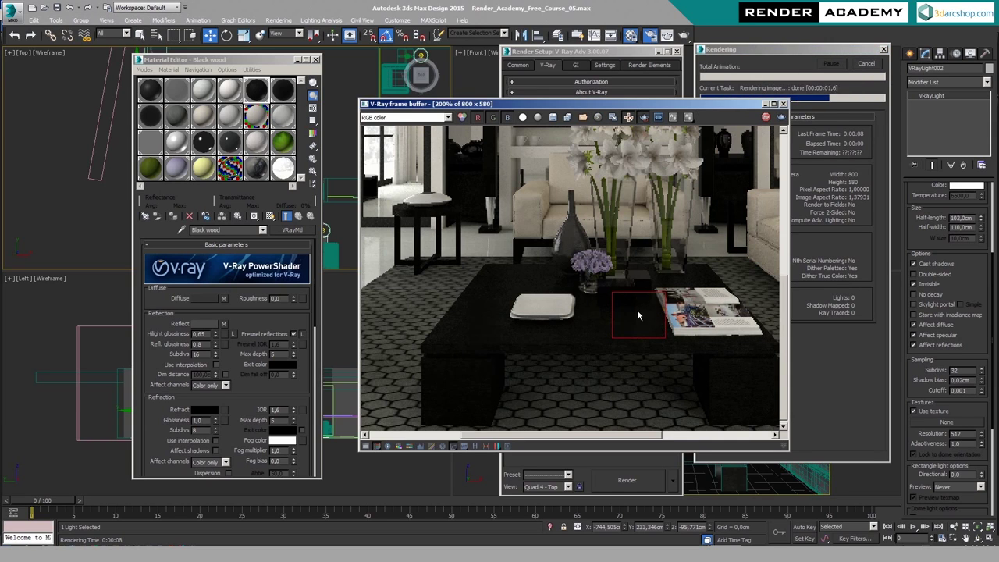
pyautogui.scroll(1, 636, 314)
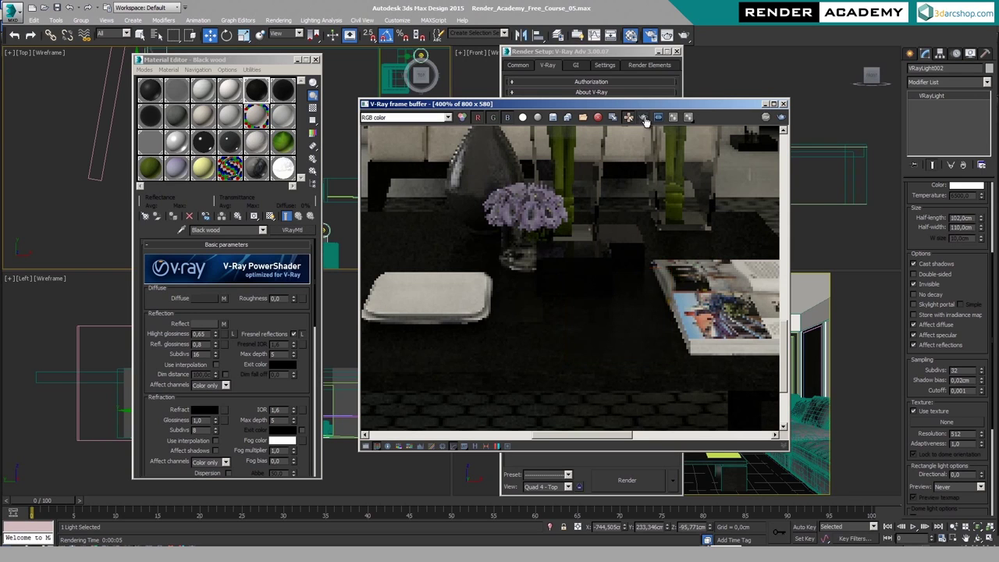
pyautogui.click(783, 103)
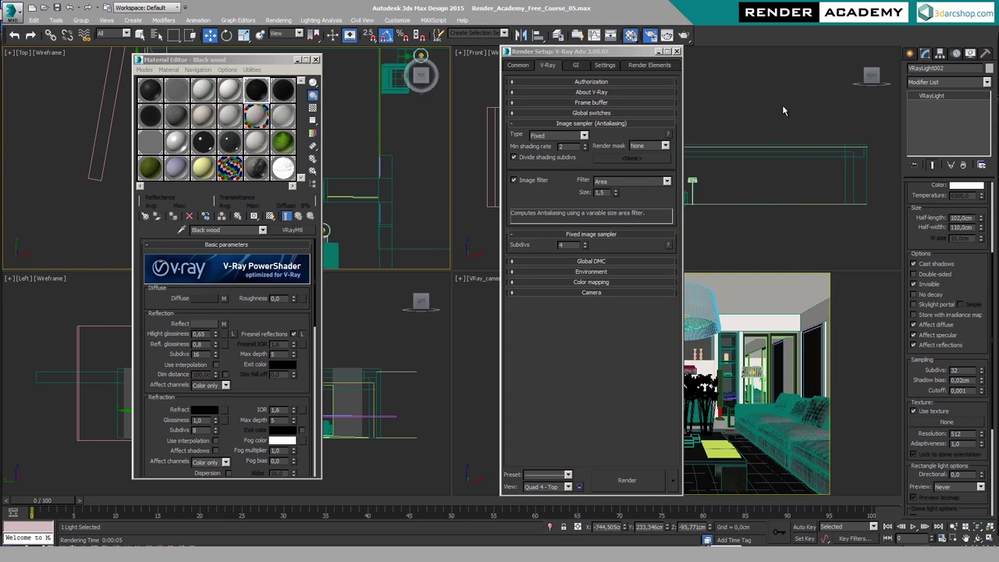
# - Set the render output width to 2500 and start rendering the camera view
pyautogui.click(518, 65)
pyautogui.doubleClick(566, 213)
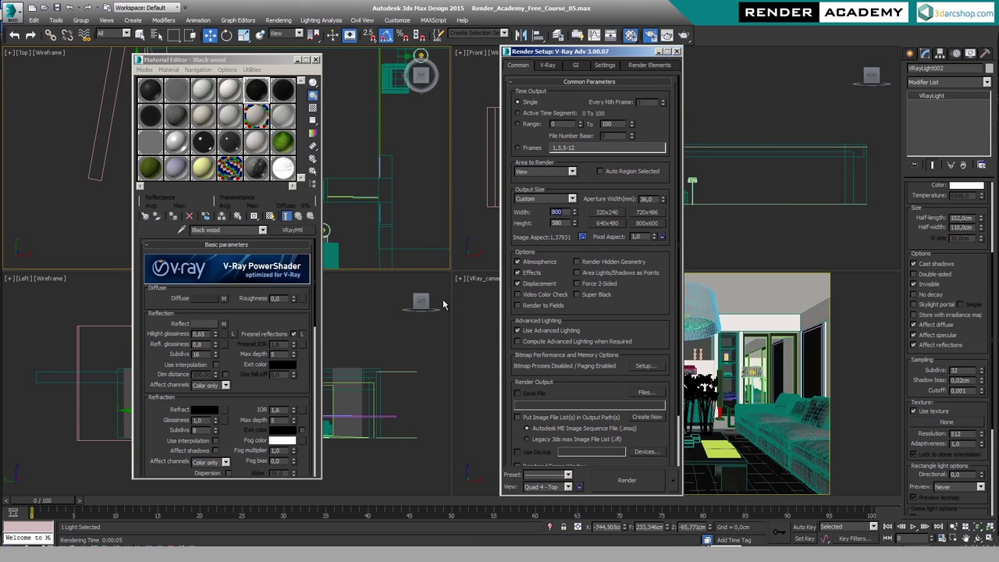
pyautogui.write('2500')
pyautogui.press('Return')
pyautogui.moveTo(624, 52); pyautogui.dragTo(883, 57)
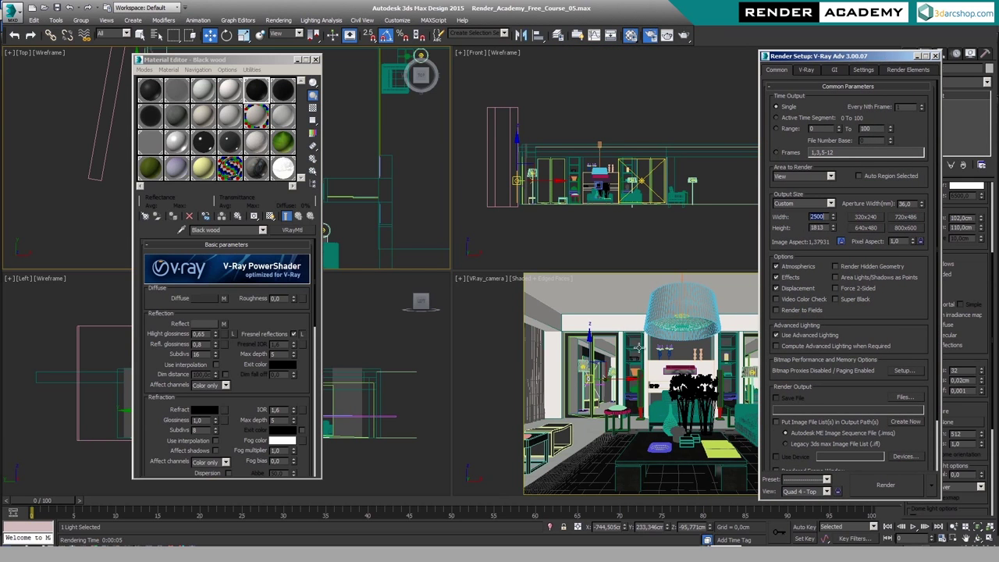
pyautogui.click(890, 489)
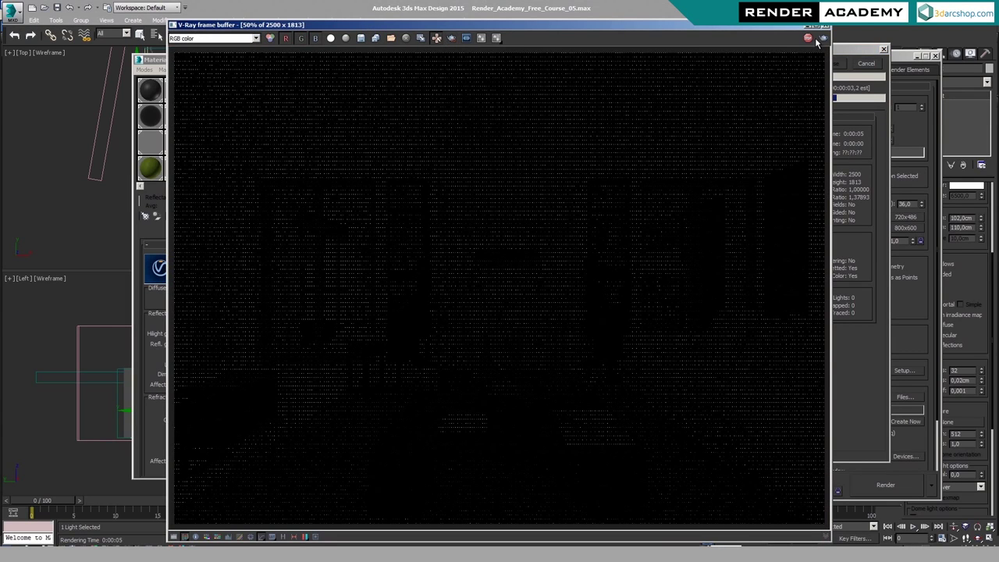
# - Mark a wide render region across the tabletop from the white dish to the magazine, stop the full render and render the region
pyautogui.click(451, 38)
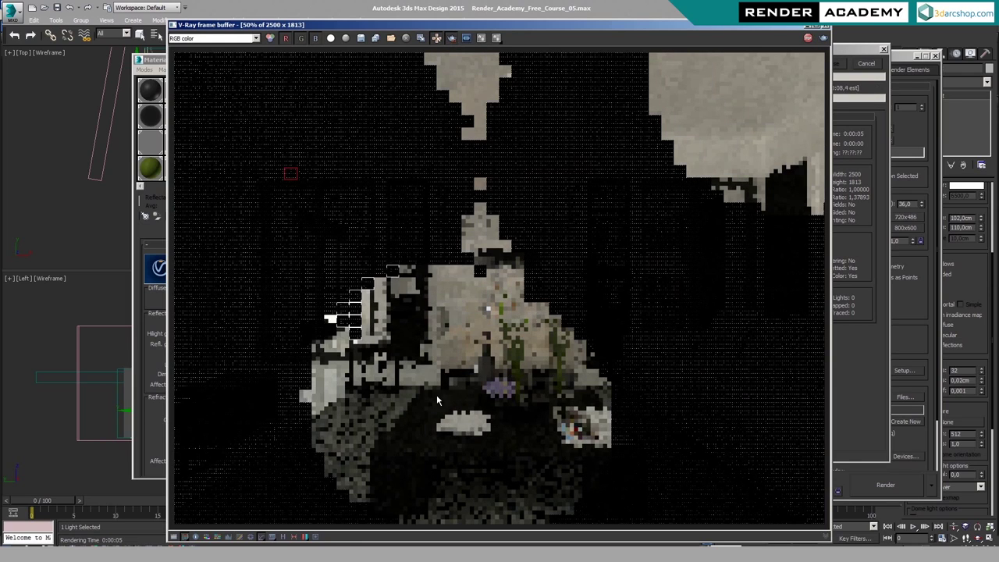
pyautogui.moveTo(436, 394); pyautogui.dragTo(574, 450)
pyautogui.click(808, 37)
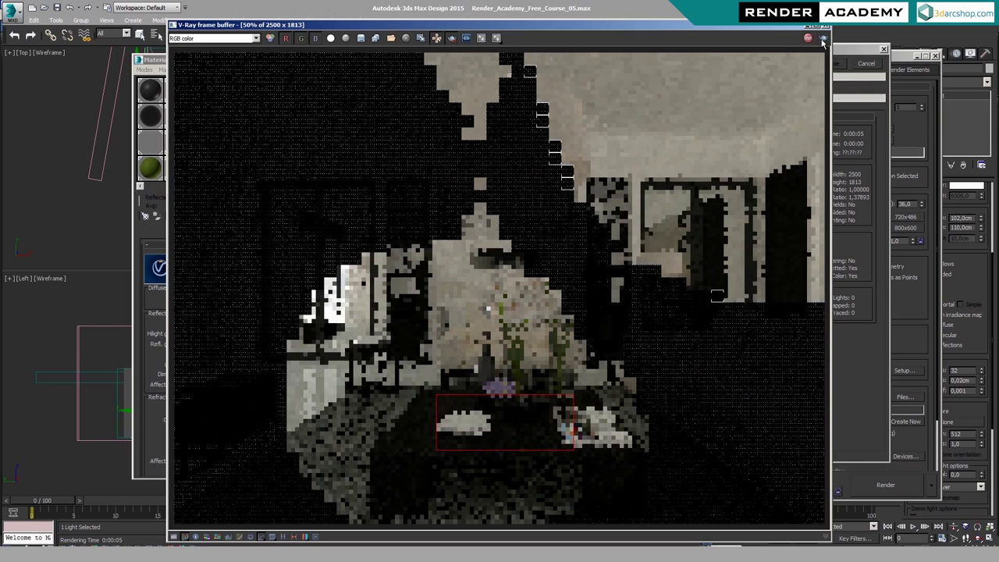
pyautogui.click(823, 38)
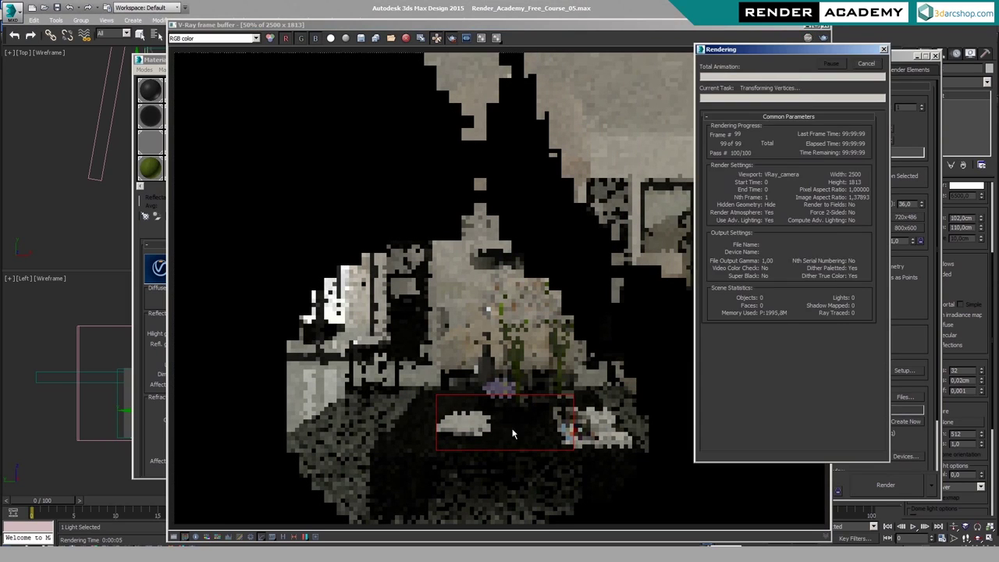
# - Examine the noise on the black tabletop around the white dish in the high-resolution region render, then stop rendering
pyautogui.scroll(1, 502, 432)
pyautogui.moveTo(503, 437); pyautogui.dragTo(503, 359, button='middle')
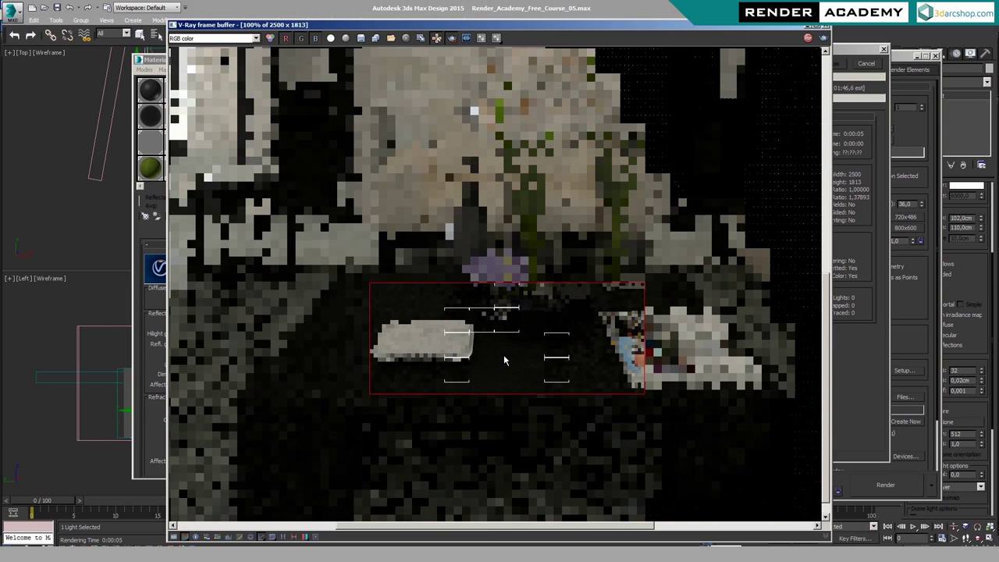
pyautogui.scroll(4, 507, 359)
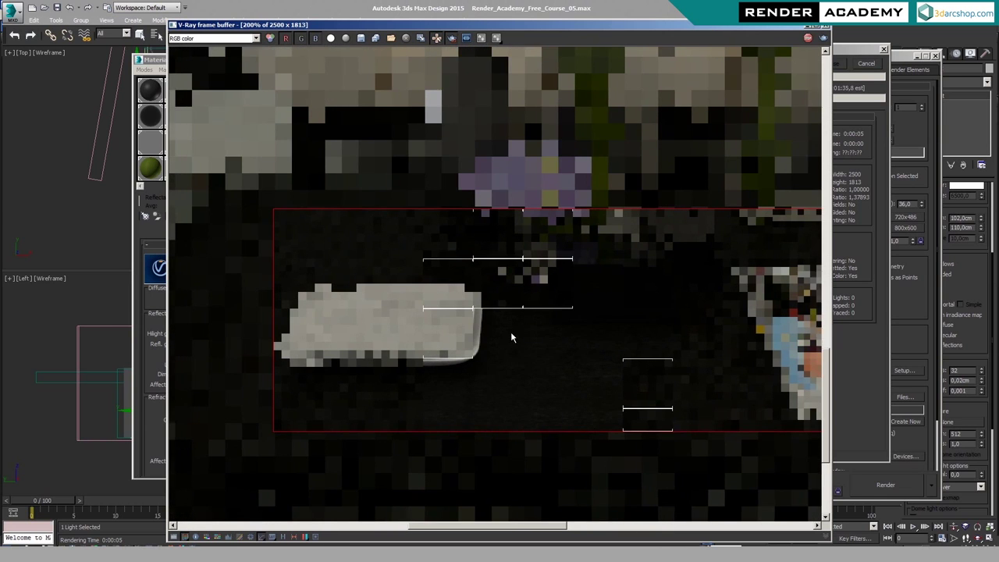
pyautogui.scroll(2, 506, 323)
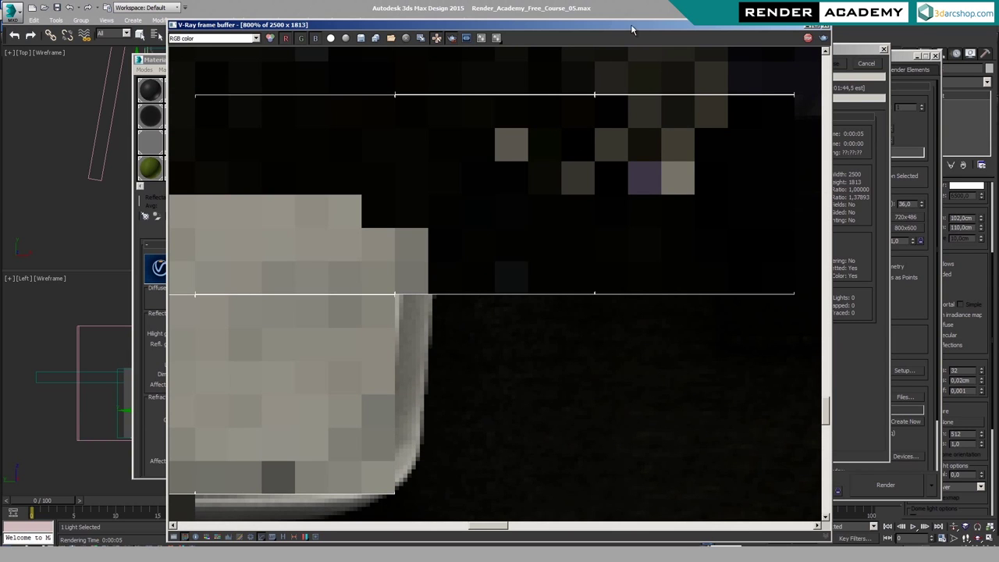
pyautogui.moveTo(632, 26); pyautogui.dragTo(733, 18)
pyautogui.scroll(-4, 586, 344)
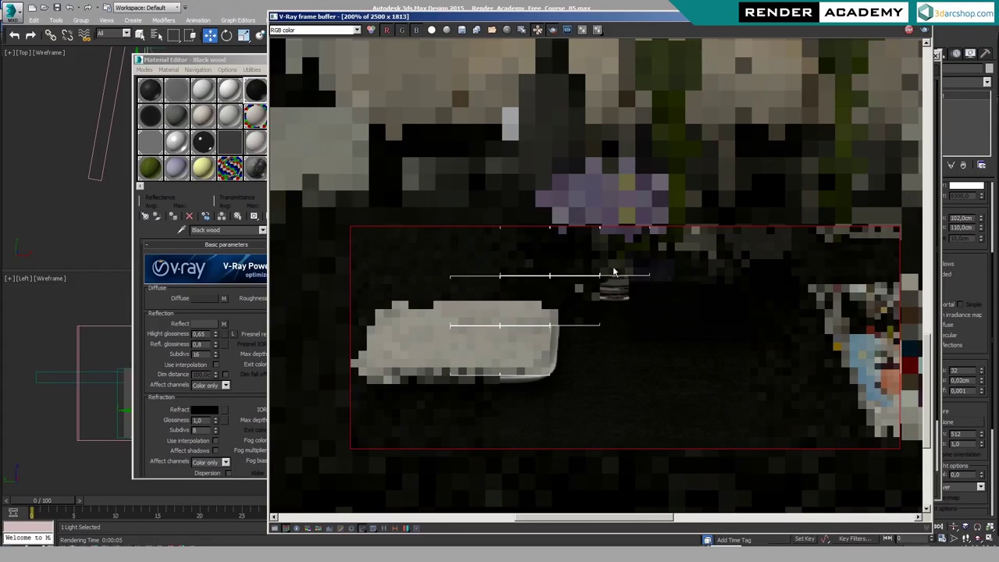
pyautogui.moveTo(624, 367); pyautogui.dragTo(591, 363, button='middle')
pyautogui.scroll(-2, 601, 358)
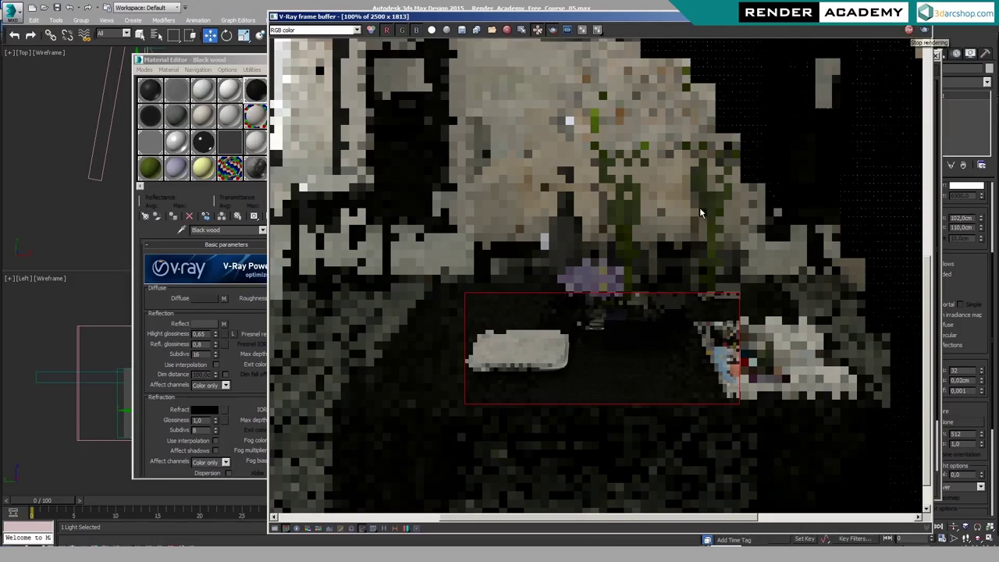
# - Set the reflection subdivs of the Black wood material to 8 and close the Material Editor
pyautogui.click(198, 355)
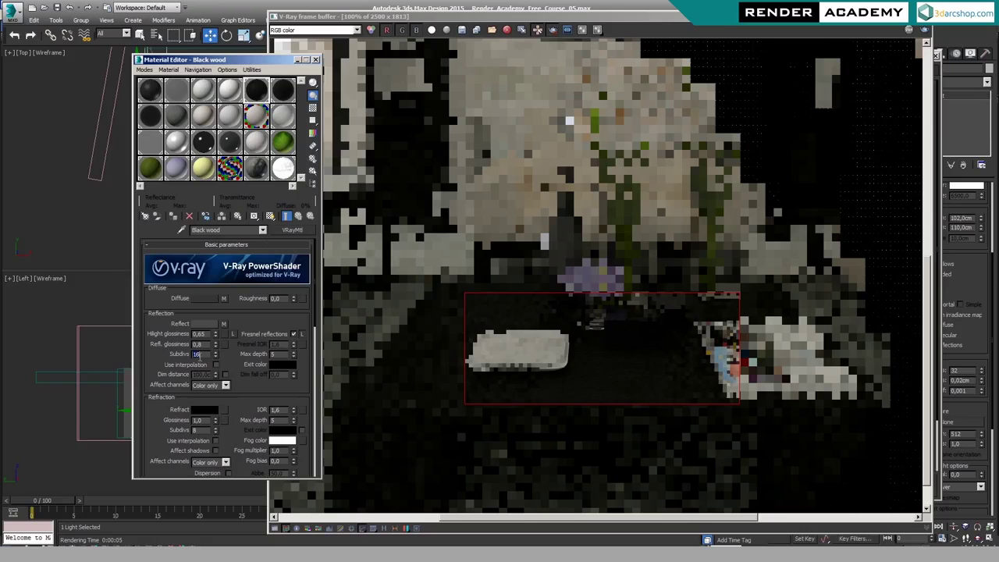
pyautogui.write('8')
pyautogui.press('Return')
pyautogui.moveTo(263, 62); pyautogui.dragTo(151, 60)
pyautogui.click(206, 59)
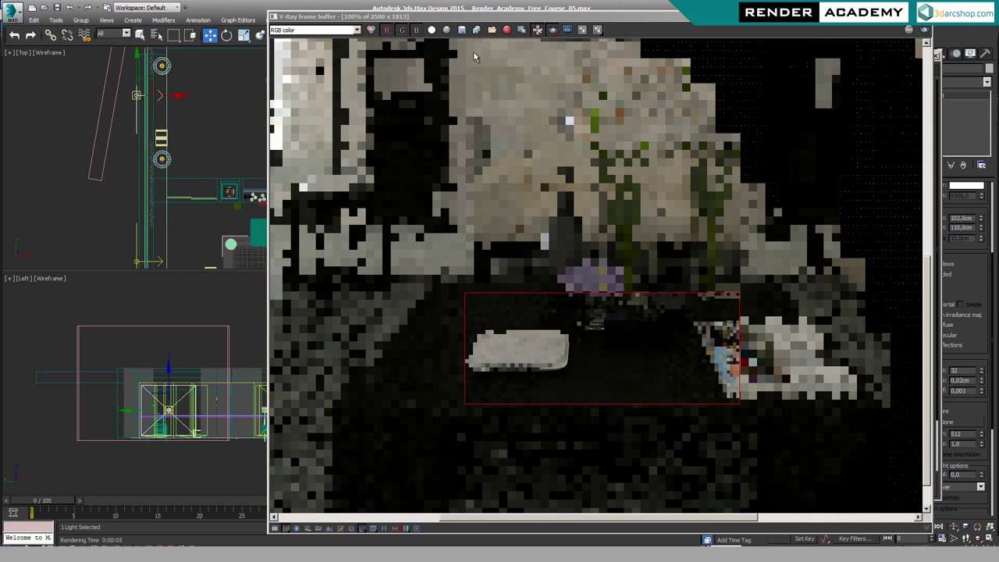
# - Mark a render region on the ceiling in the image's upper-left corner and render it
pyautogui.moveTo(585, 22); pyautogui.dragTo(355, 21)
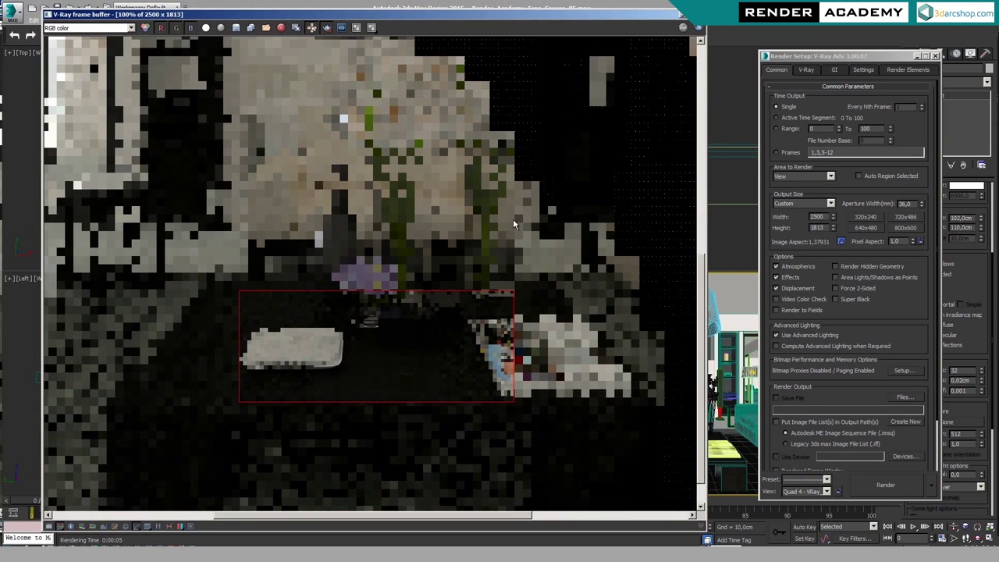
pyautogui.scroll(-3, 391, 356)
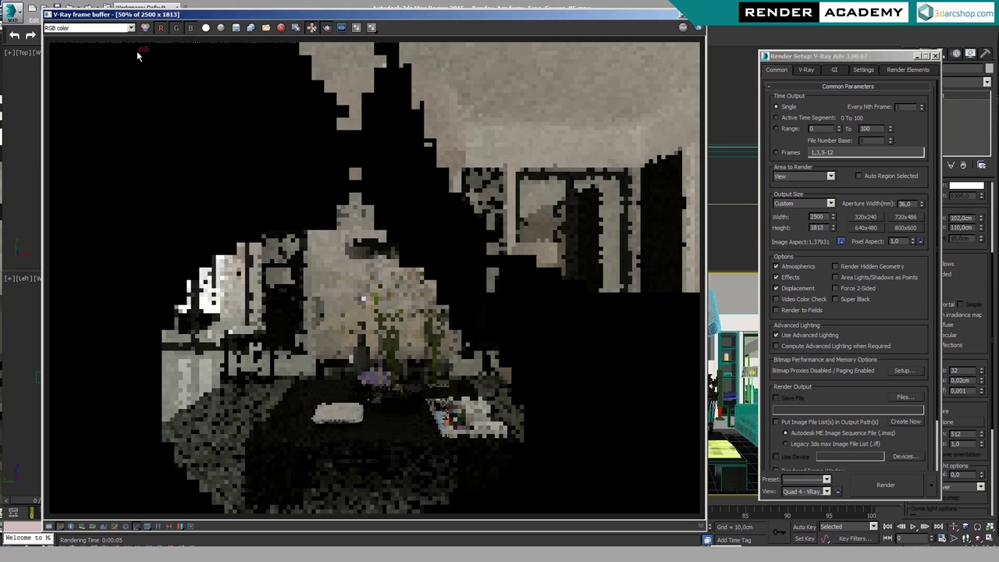
pyautogui.click(699, 29)
pyautogui.scroll(3, 111, 89)
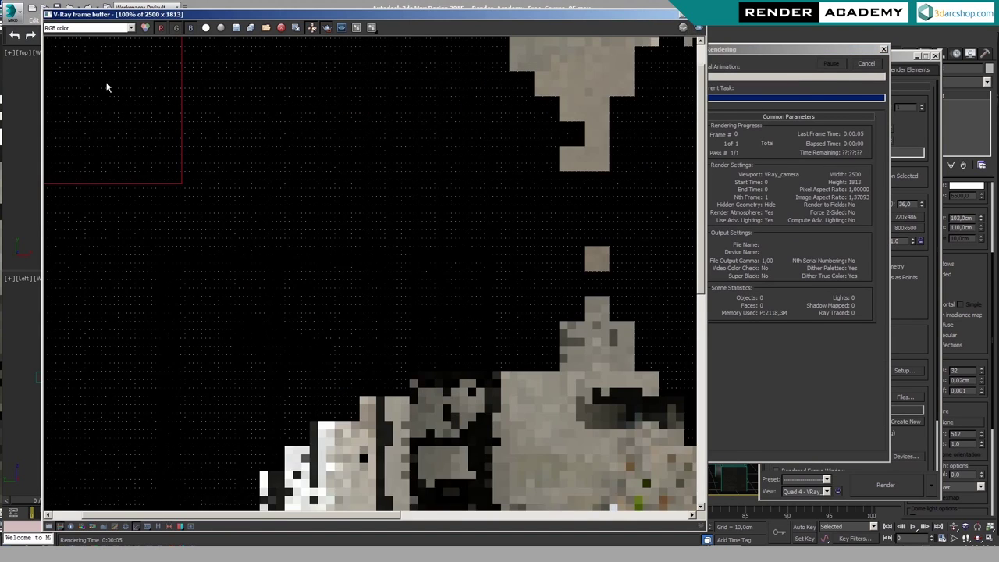
pyautogui.moveTo(254, 17); pyautogui.dragTo(299, 19)
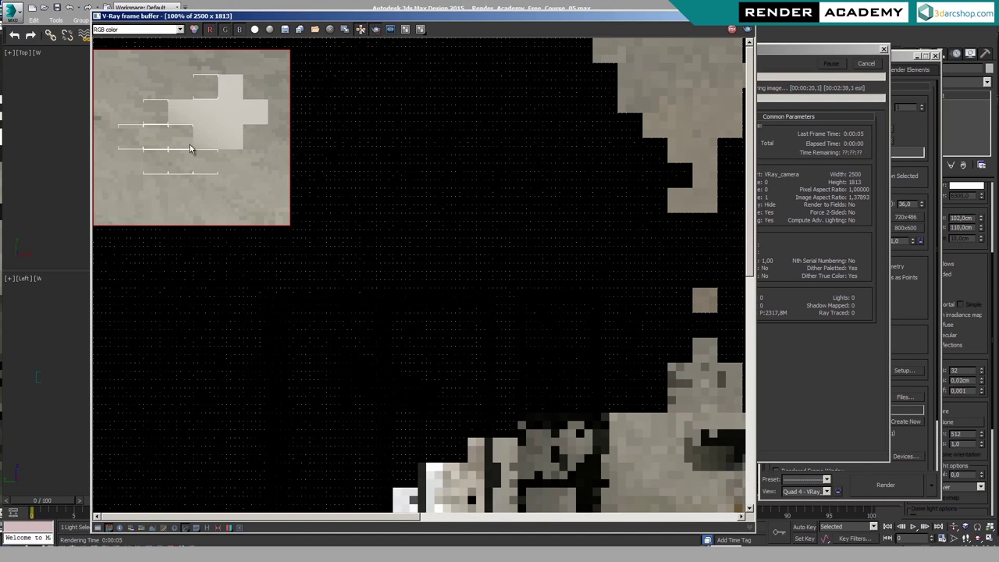
# - Check the ceiling patch for noise, stop the render, set the window plane light's sampling subdivs to 16 and re-render the ceiling region
pyautogui.scroll(2, 191, 152)
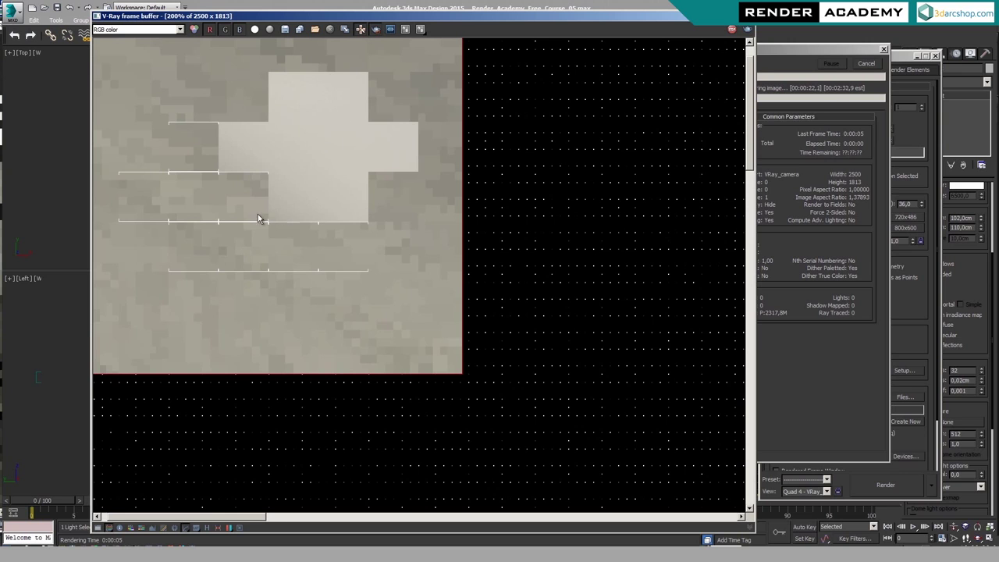
pyautogui.moveTo(274, 186); pyautogui.dragTo(324, 191, button='middle')
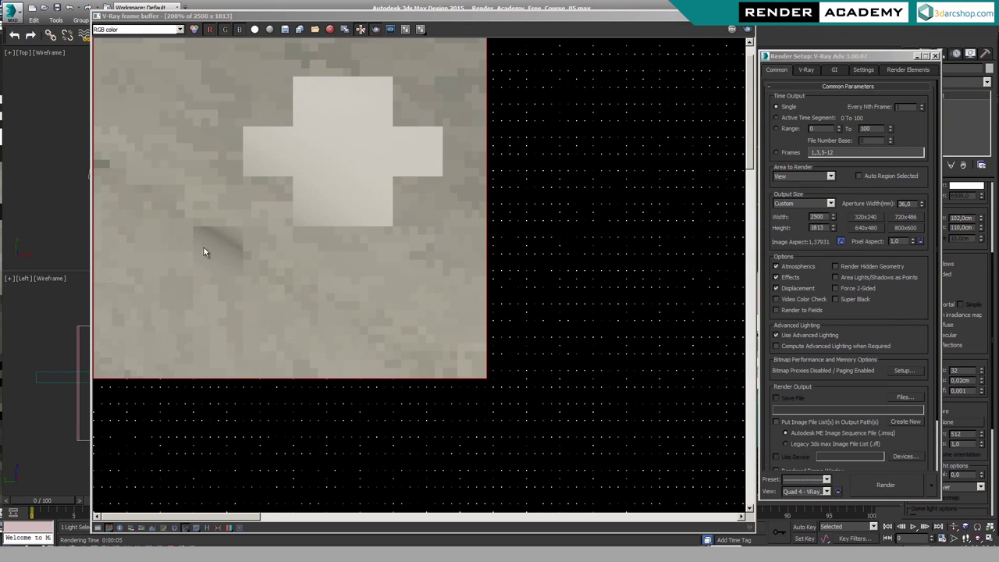
pyautogui.scroll(2, 239, 250)
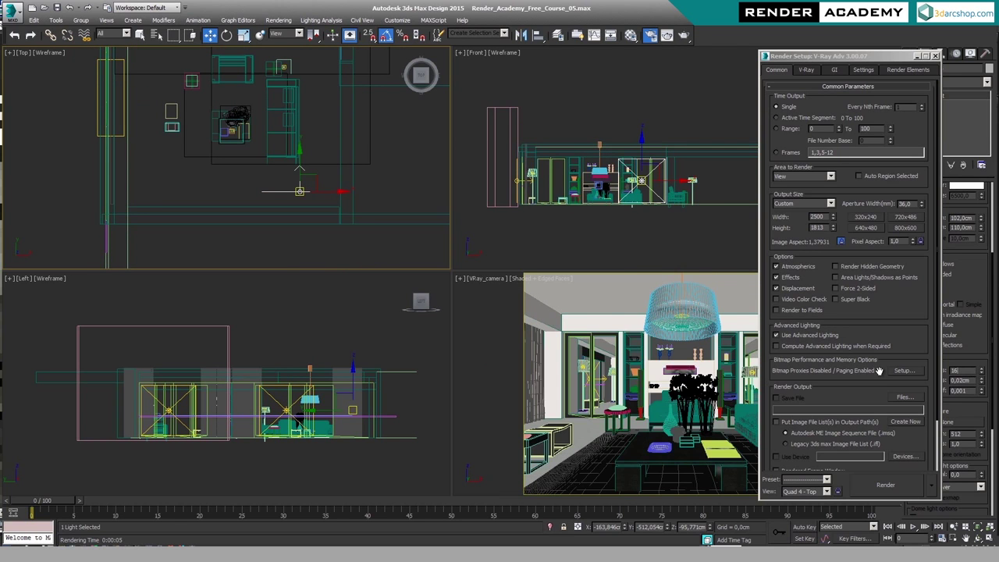
pyautogui.click(683, 34)
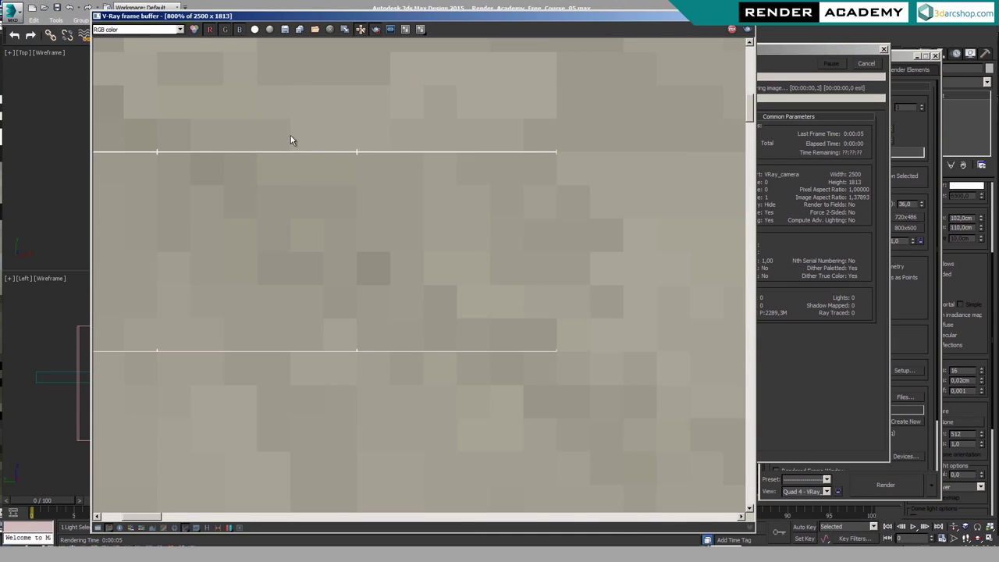
# - Examine the re-rendered ceiling region at several magnifications, checking the noise in the finished buckets
pyautogui.scroll(-5, 291, 141)
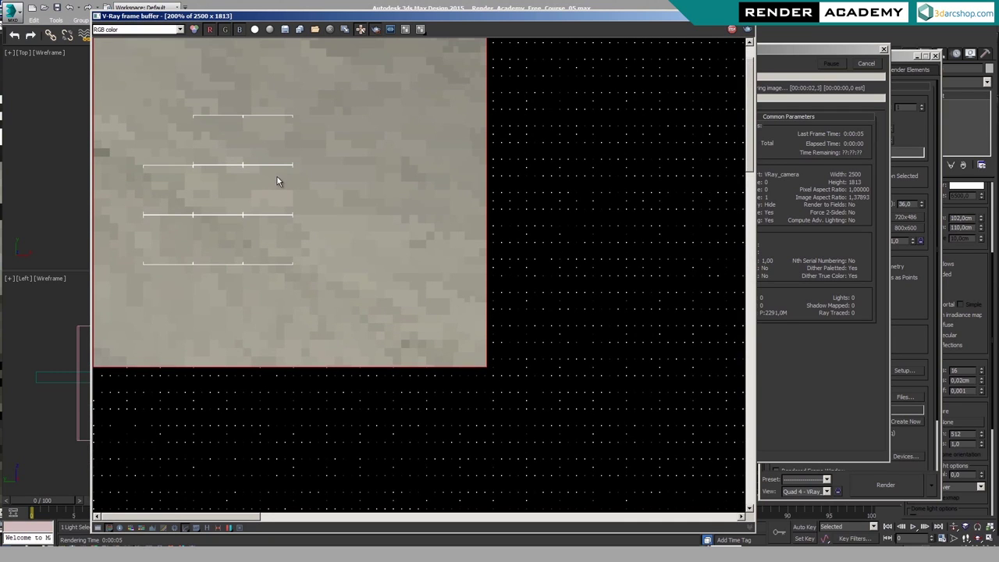
pyautogui.scroll(-2, 226, 253)
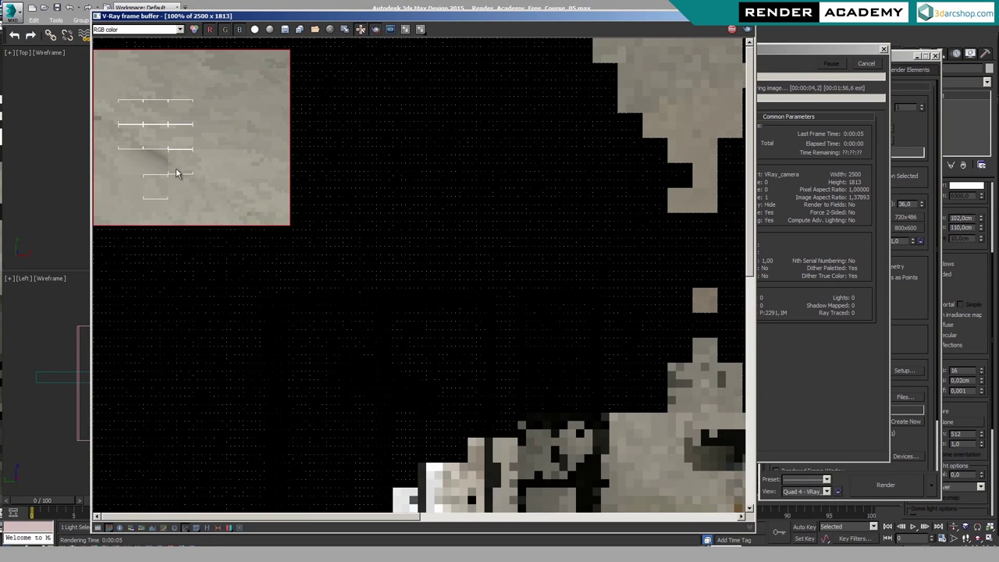
pyautogui.scroll(2, 160, 165)
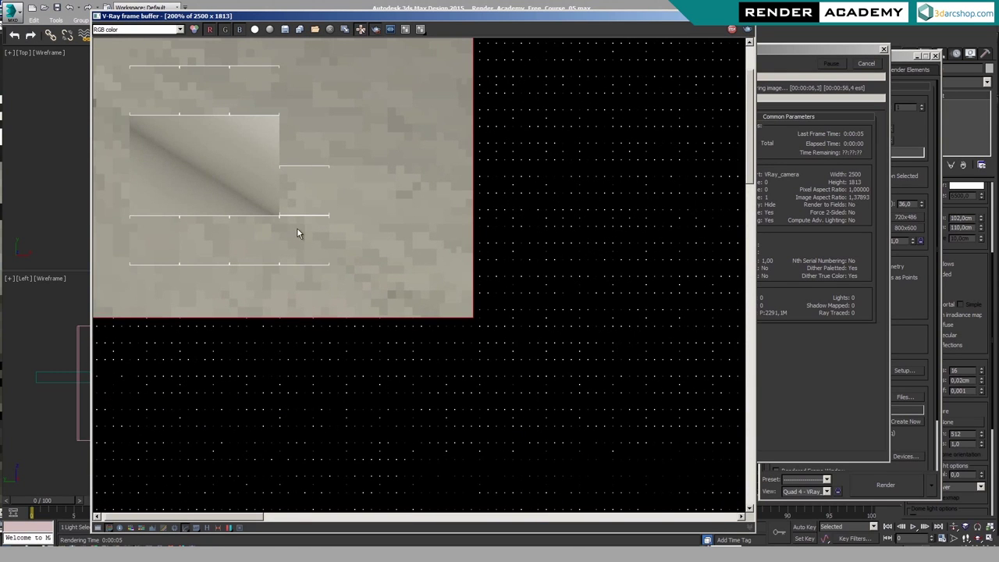
pyautogui.scroll(2, 217, 105)
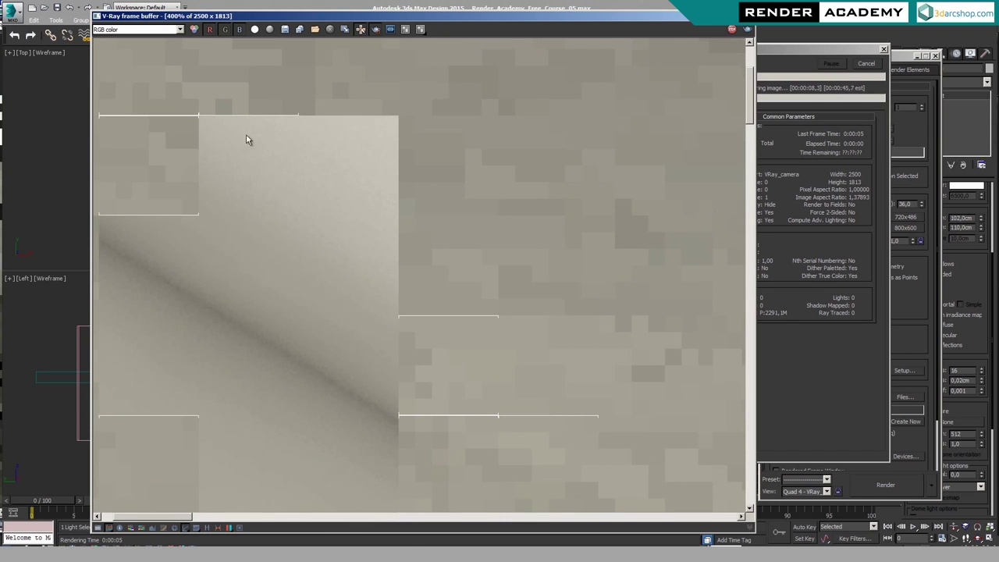
pyautogui.scroll(-2, 394, 252)
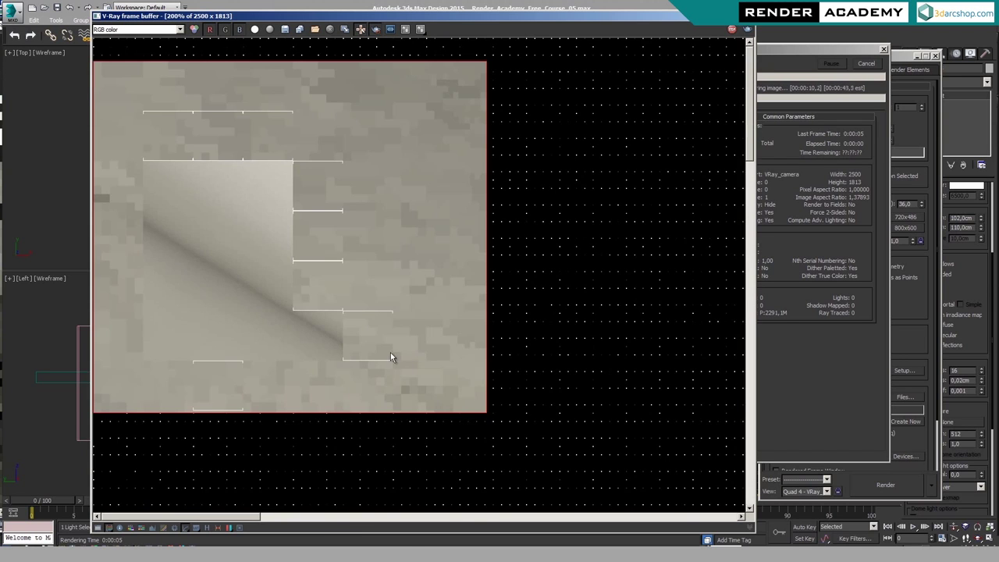
pyautogui.moveTo(391, 345); pyautogui.dragTo(364, 305, button='middle')
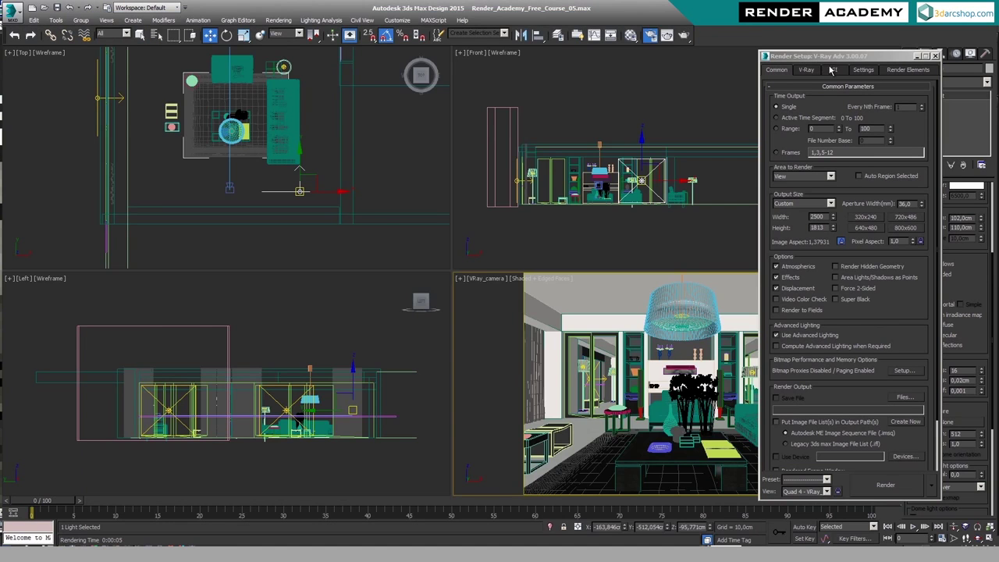
# - Set the light cache subdivs to 1500 in the GI settings, re-render the ceiling region and inspect it
pyautogui.click(834, 69)
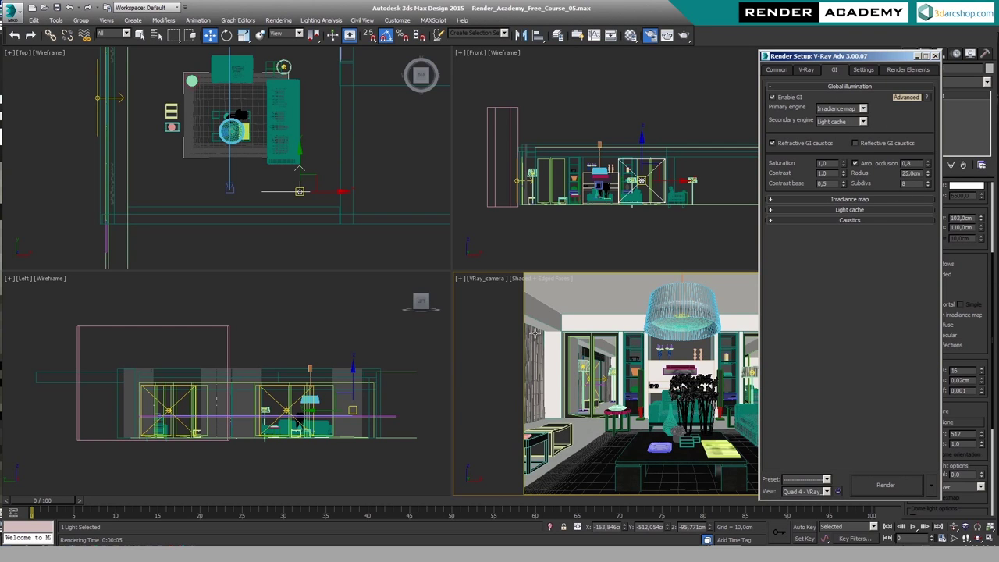
pyautogui.middleClick(521, 372)
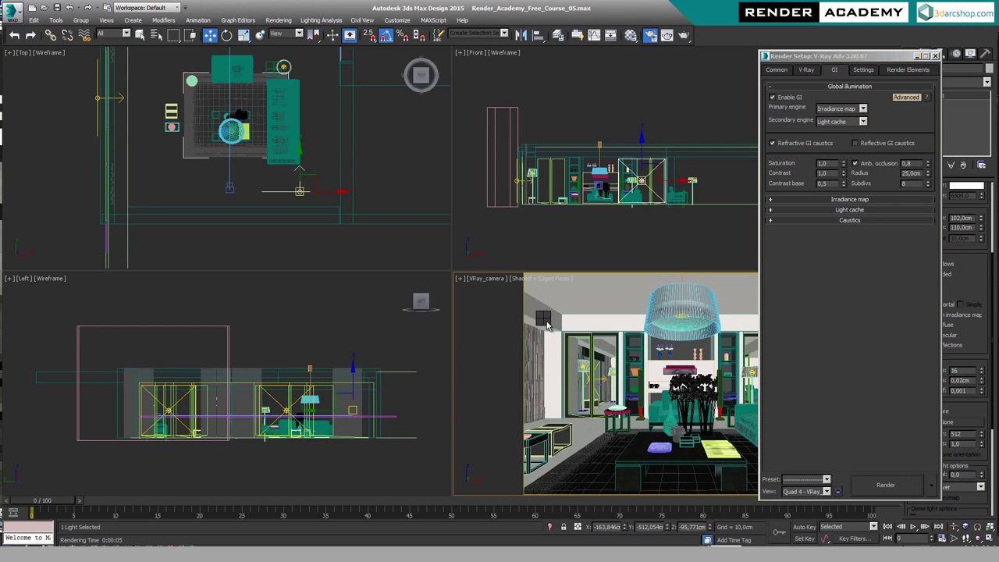
pyautogui.click(854, 211)
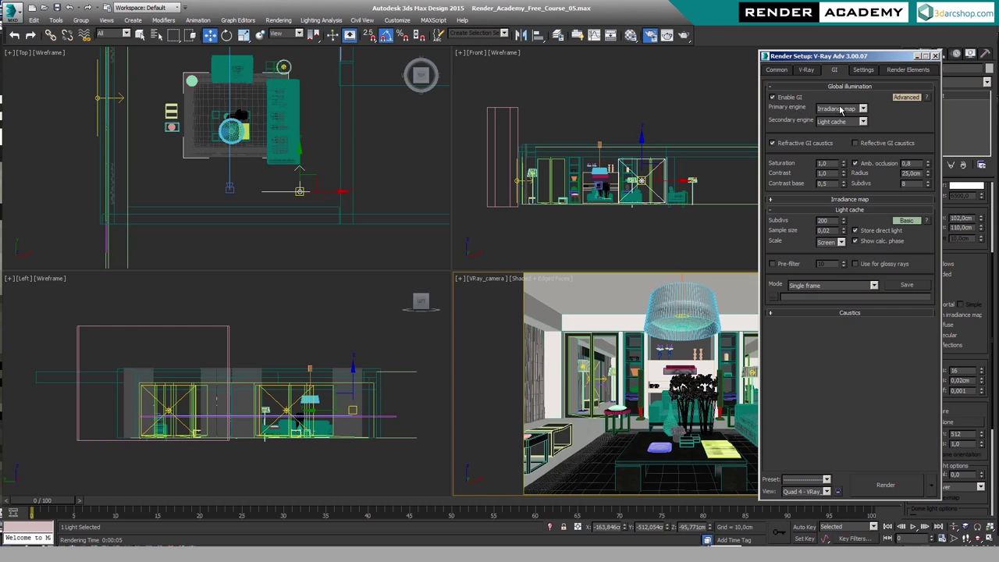
pyautogui.doubleClick(828, 222)
pyautogui.click(684, 35)
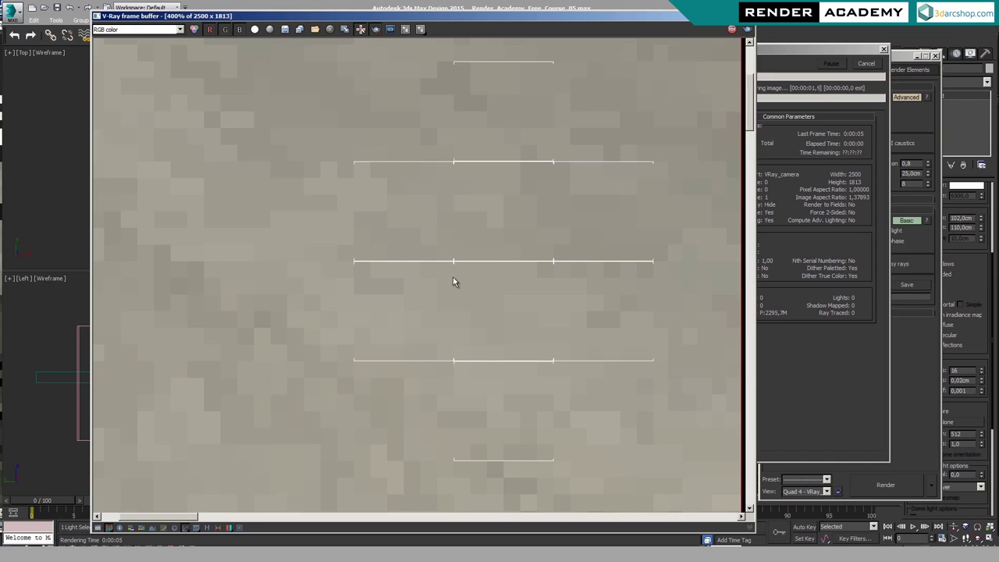
pyautogui.scroll(-2, 453, 281)
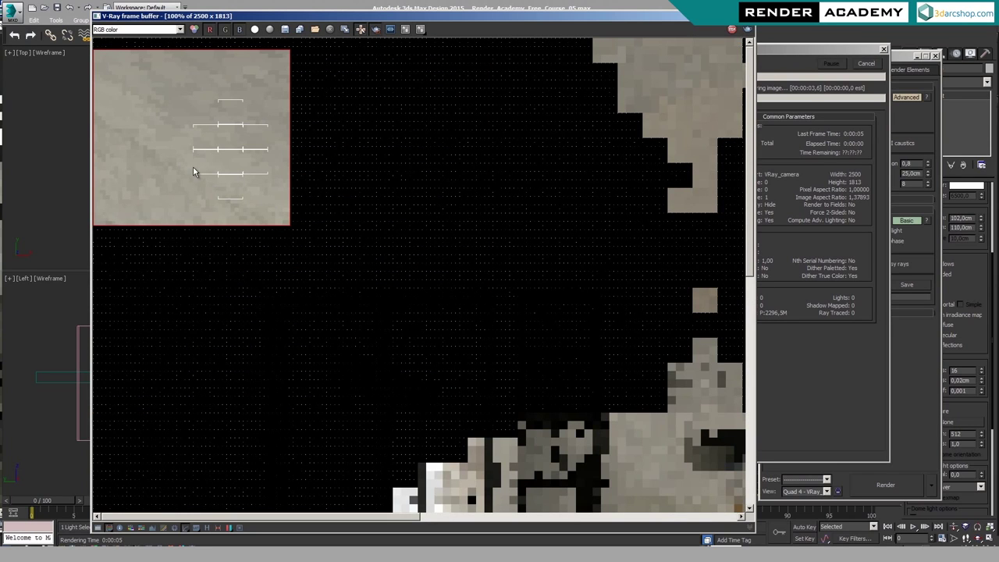
pyautogui.scroll(2, 195, 172)
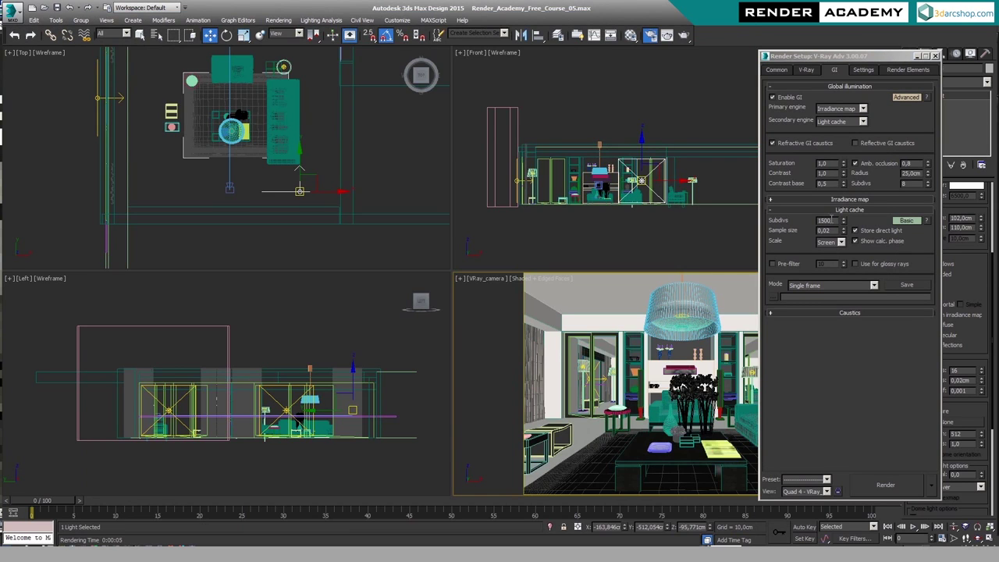
# - Set the light cache subdivs to 750 and collapse the light cache settings
pyautogui.doubleClick(826, 221)
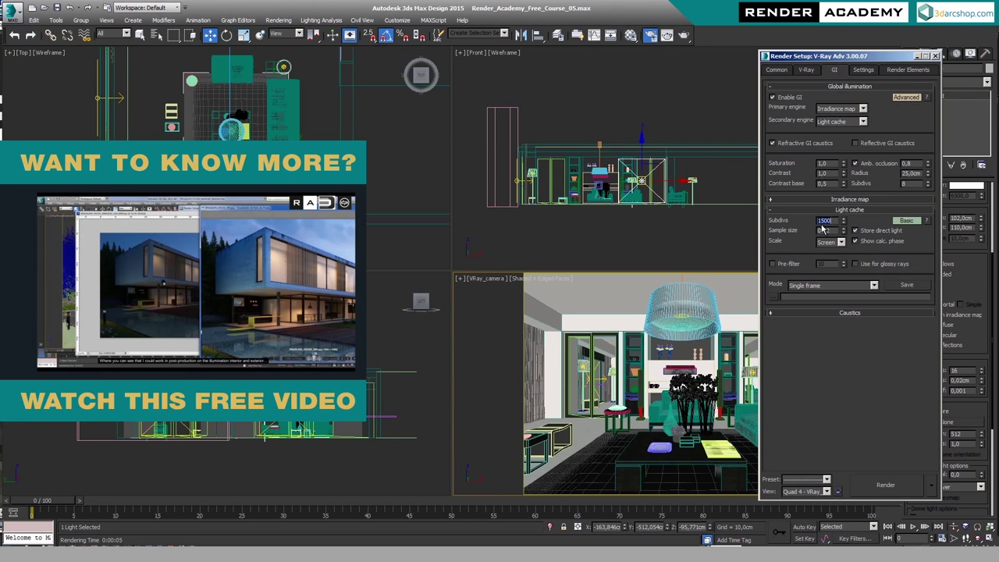
pyautogui.write('750')
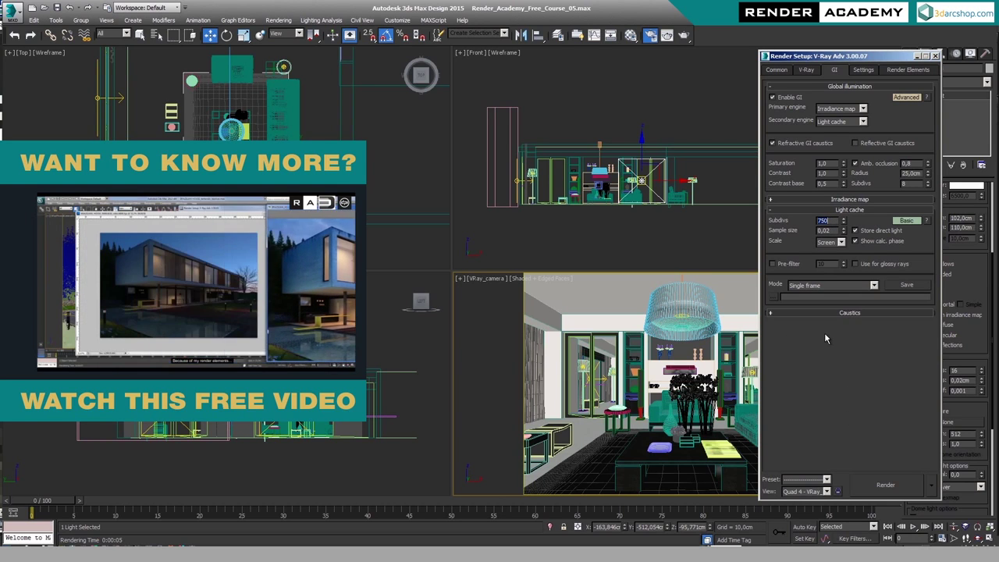
pyautogui.click(862, 211)
# - Switch the irradiance map settings to Advanced mode and set the calculation preview to show new samples as green
pyautogui.click(863, 201)
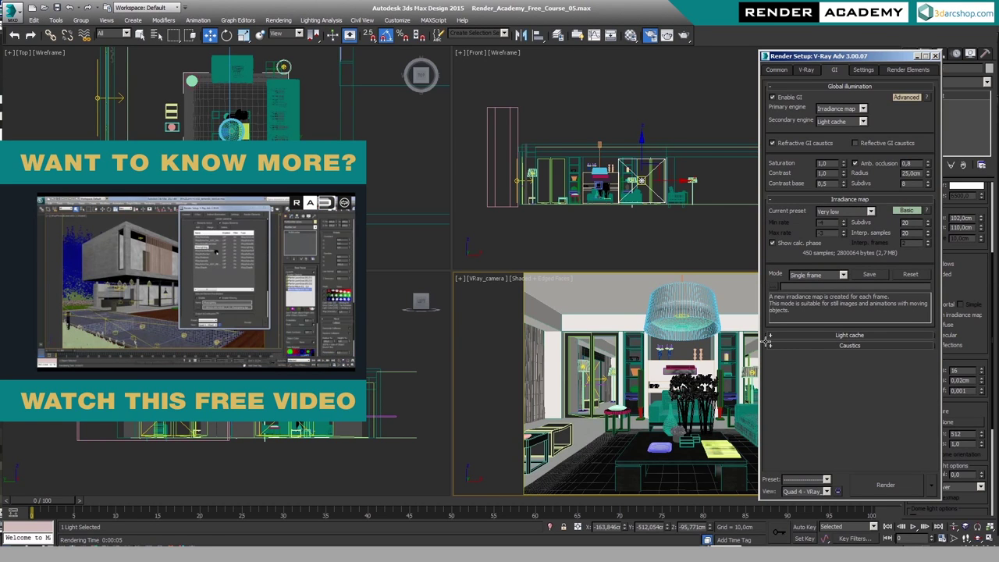
pyautogui.click(905, 211)
pyautogui.click(906, 212)
pyautogui.click(906, 213)
pyautogui.click(907, 213)
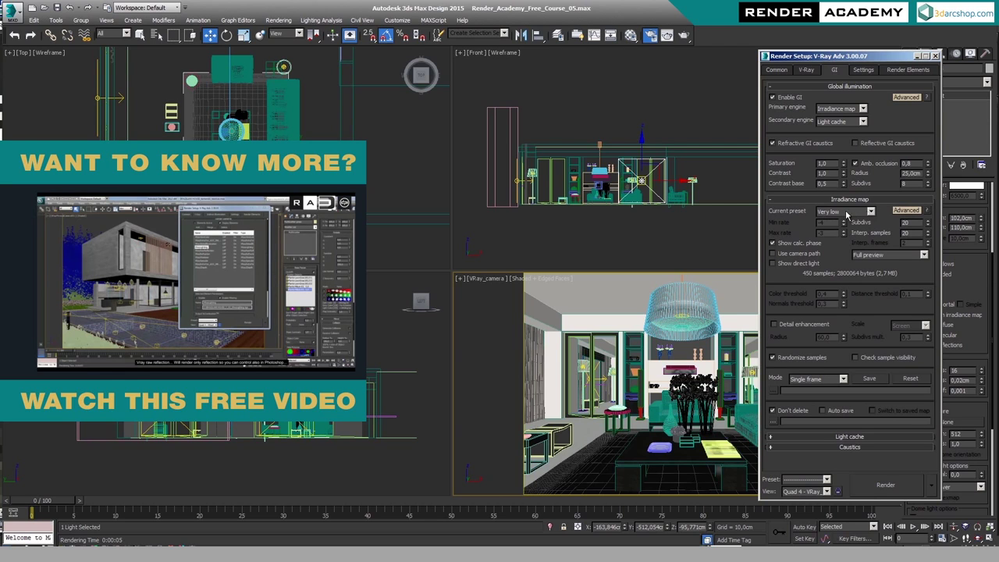
pyautogui.click(887, 257)
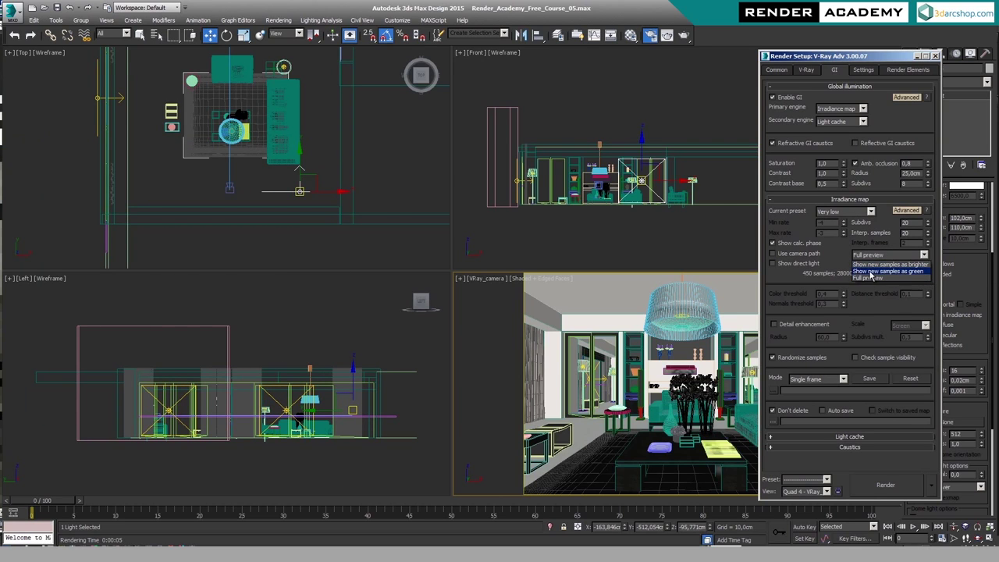
pyautogui.click(906, 273)
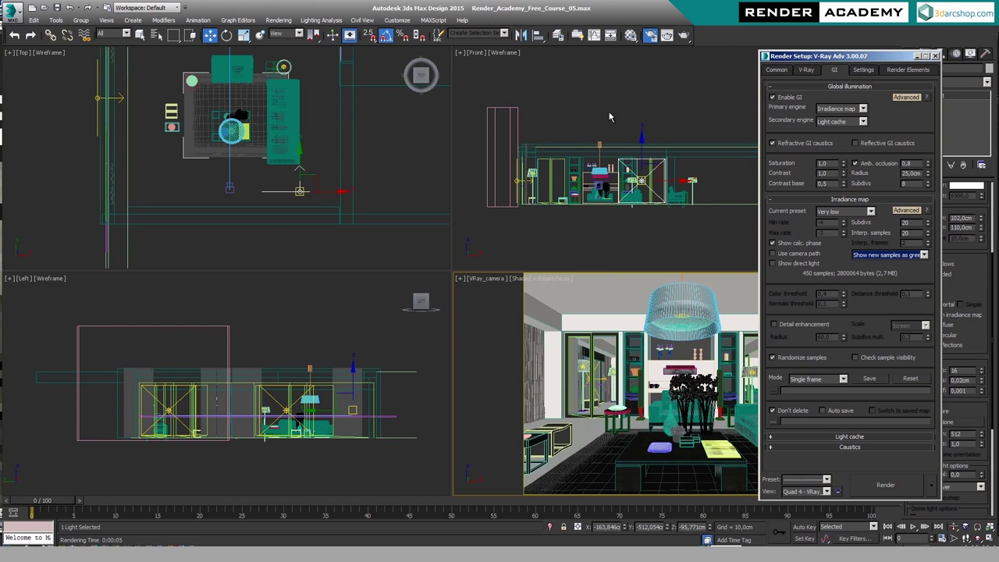
# - Open the V-Ray frame buffer, turn off the render region, render the whole image and move the progress dialog aside
pyautogui.rightClick(597, 340)
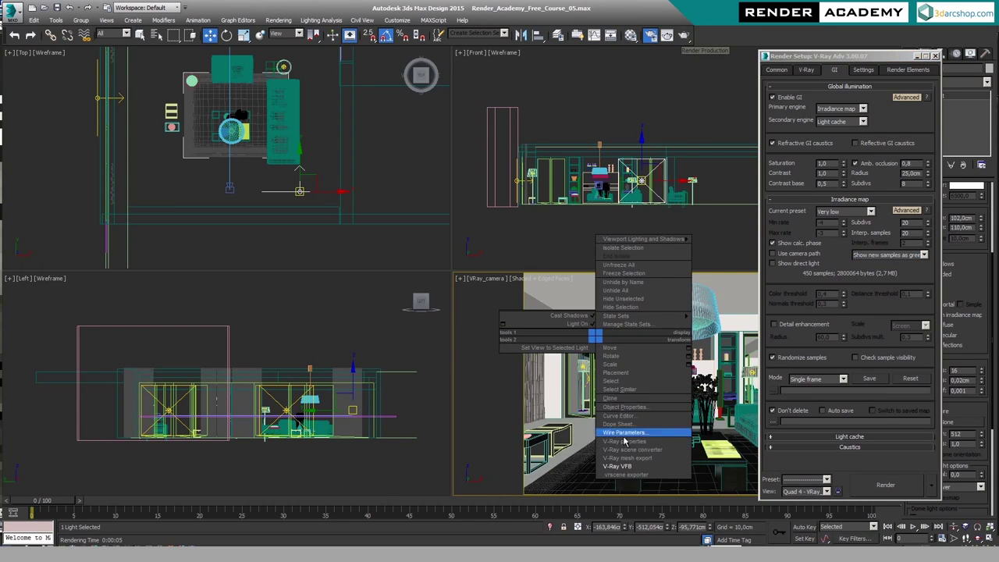
pyautogui.click(617, 466)
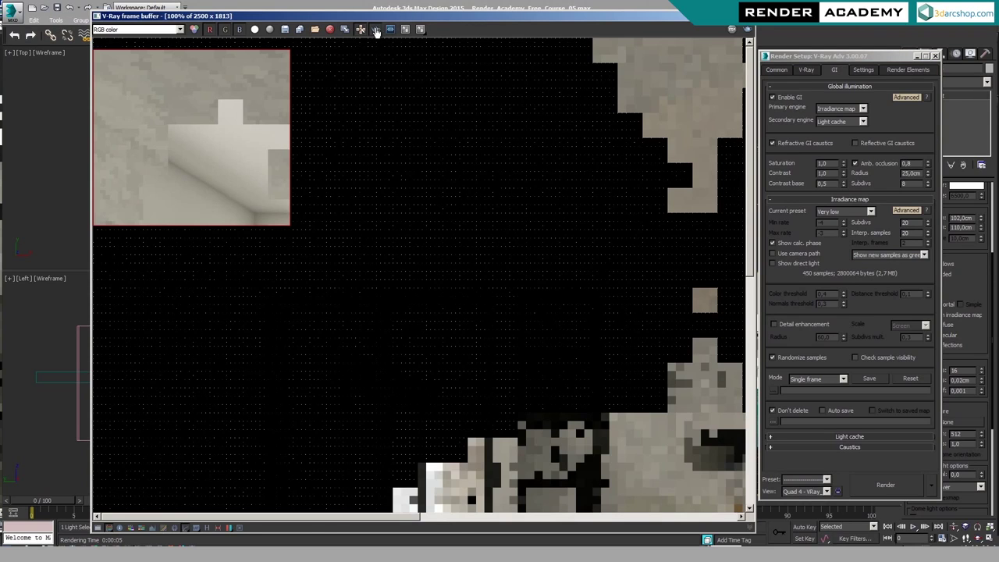
pyautogui.scroll(-5, 522, 273)
pyautogui.scroll(2, 538, 281)
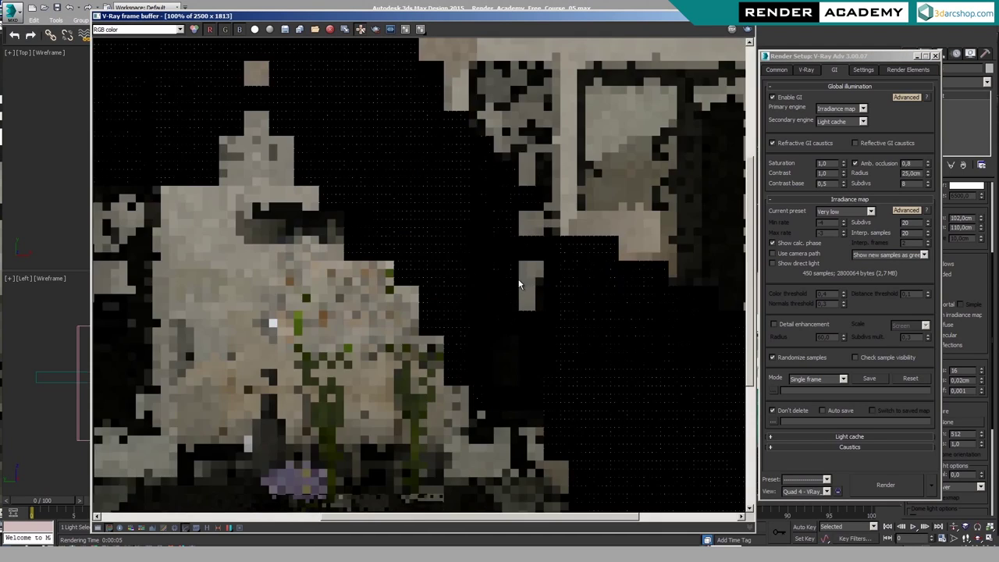
pyautogui.scroll(-1, 521, 282)
pyautogui.click(746, 31)
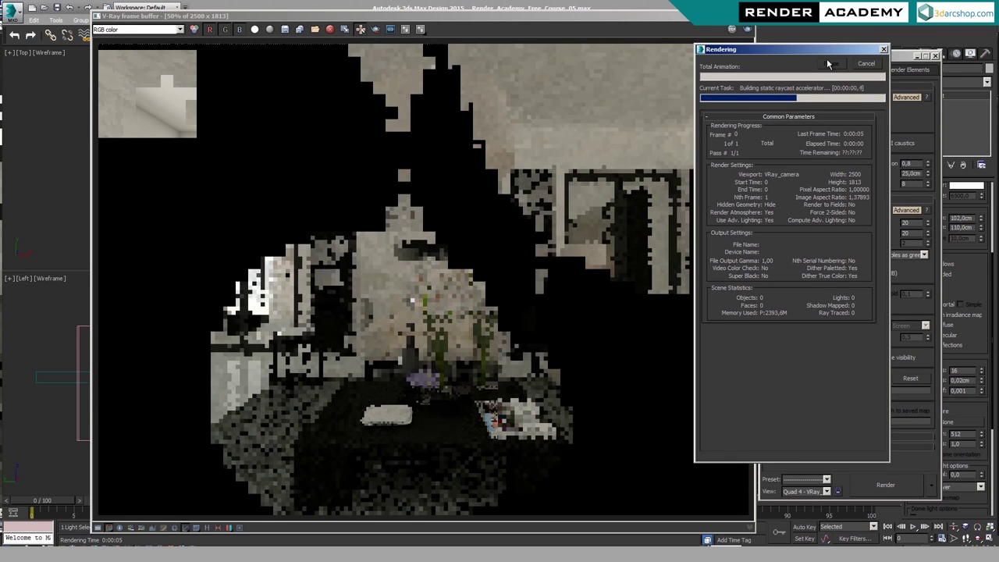
pyautogui.click(864, 67)
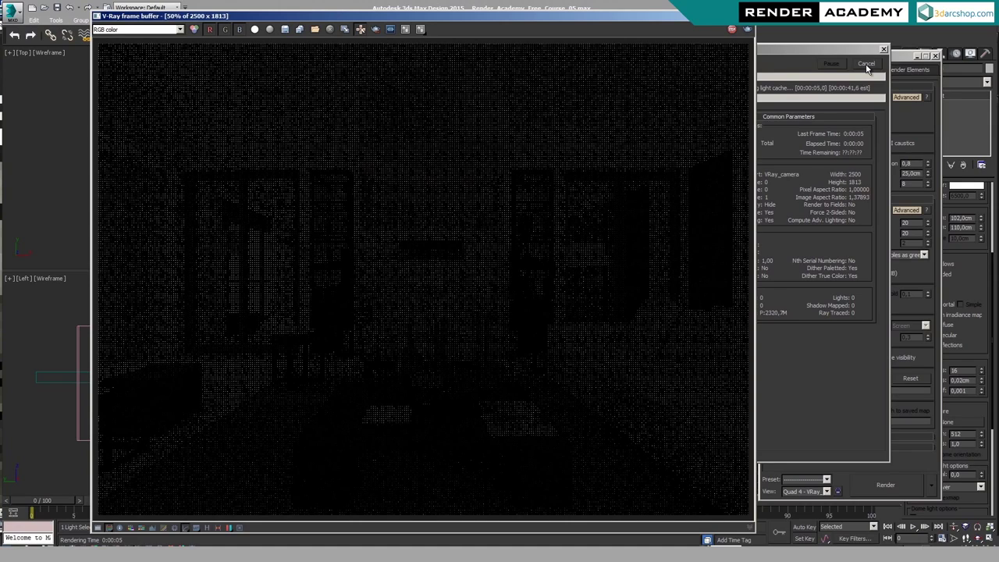
pyautogui.moveTo(856, 55); pyautogui.dragTo(929, 119)
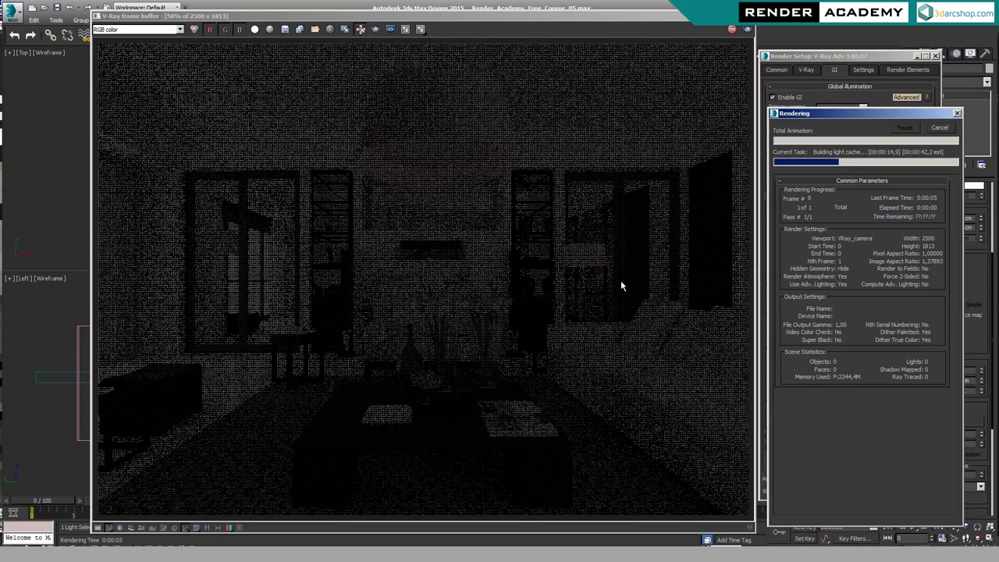
# - Examine the light cache sample points and the distribution of green irradiance map samples across the full image
pyautogui.scroll(10, 642, 147)
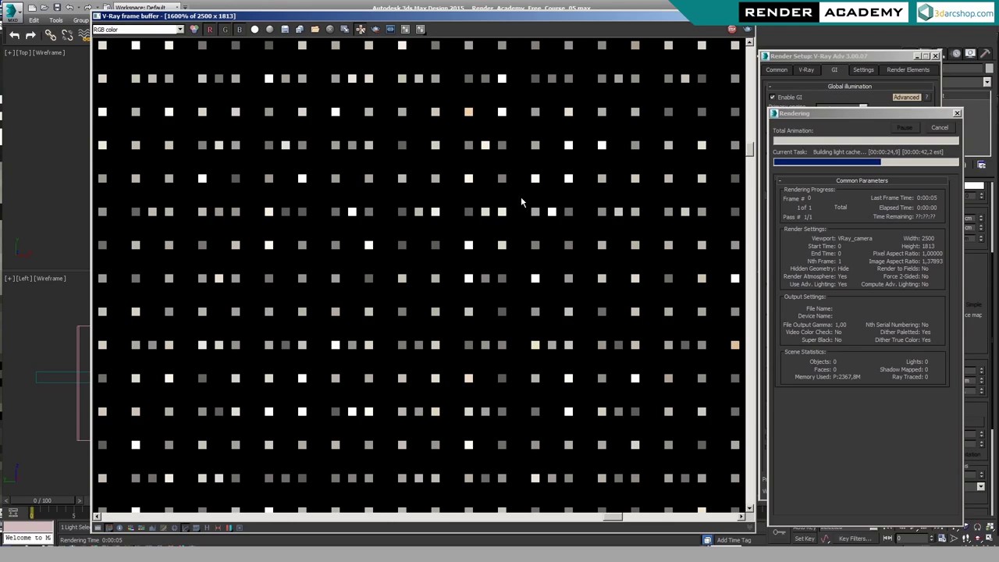
pyautogui.scroll(-8, 455, 330)
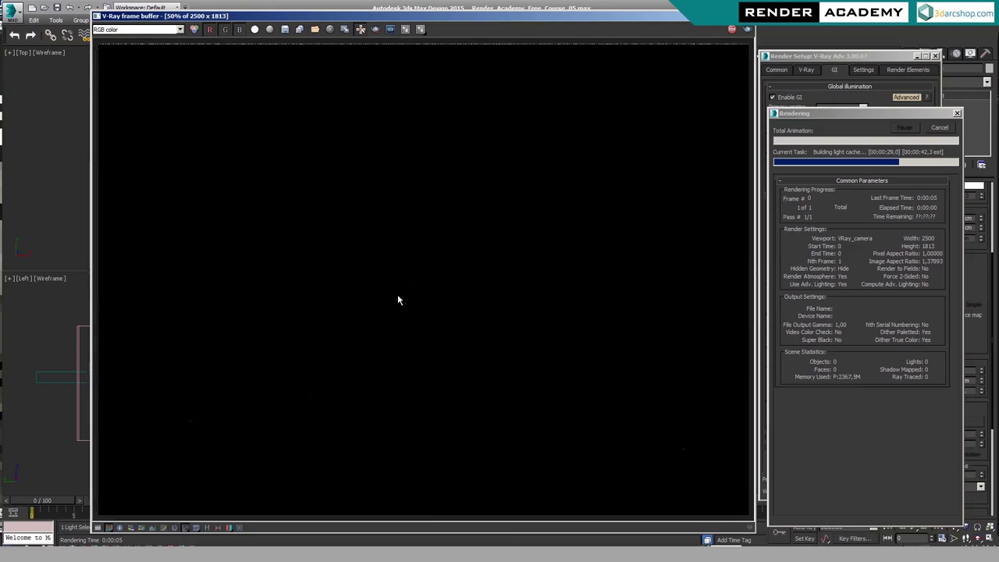
pyautogui.scroll(-1, 432, 298)
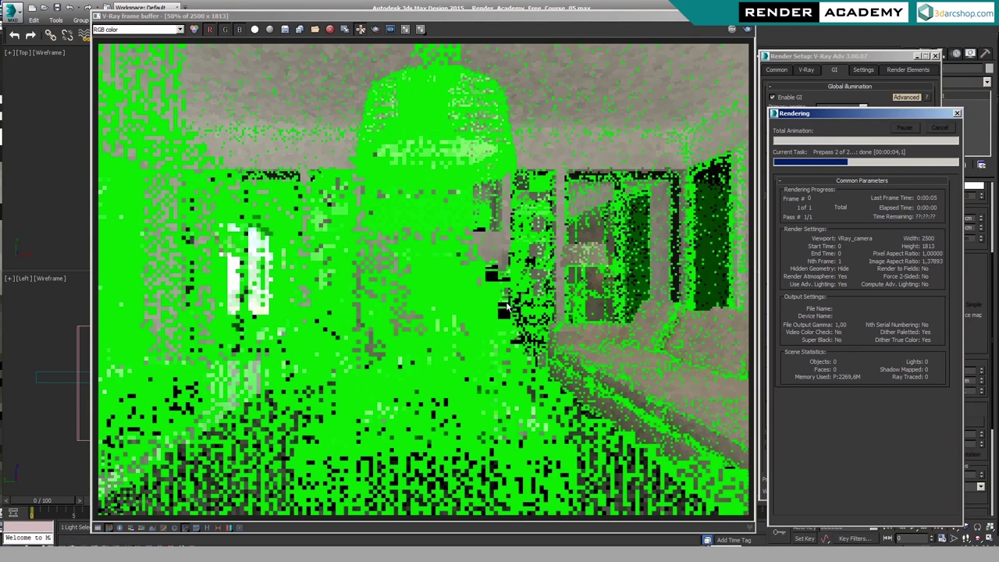
pyautogui.doubleClick(633, 145)
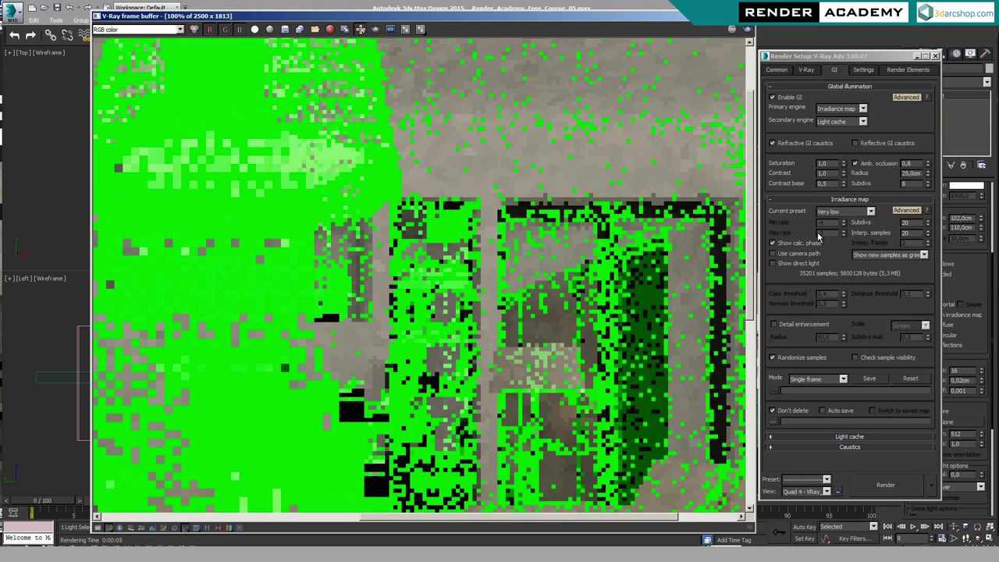
pyautogui.scroll(-2, 570, 219)
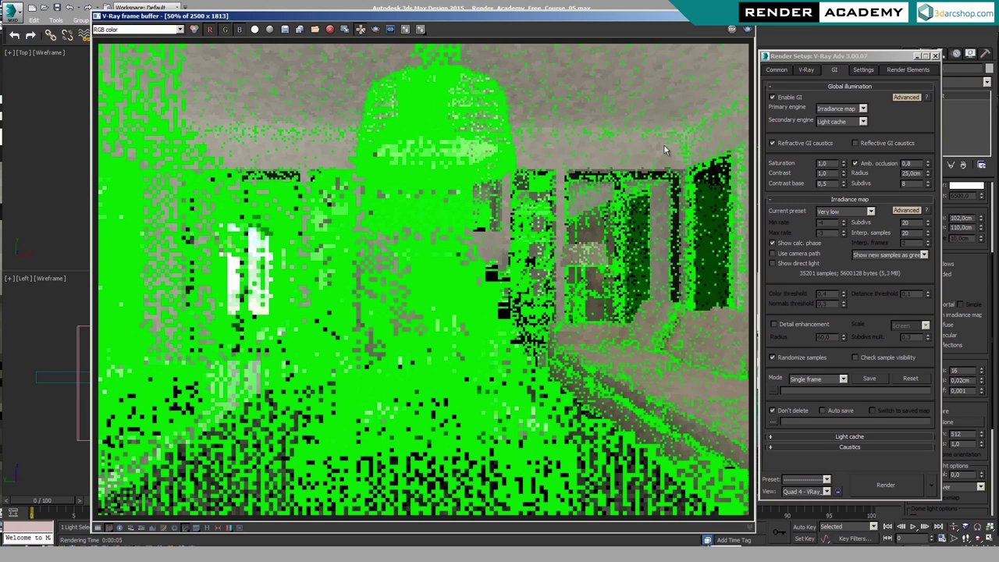
# - Save the calculated irradiance map to the Desktop as temp_IM
pyautogui.click(862, 384)
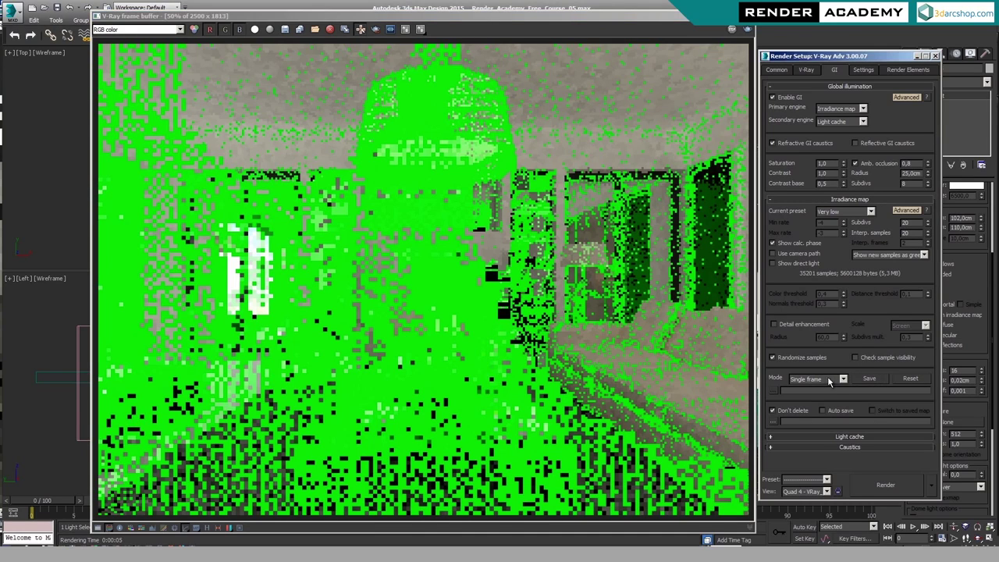
pyautogui.click(868, 378)
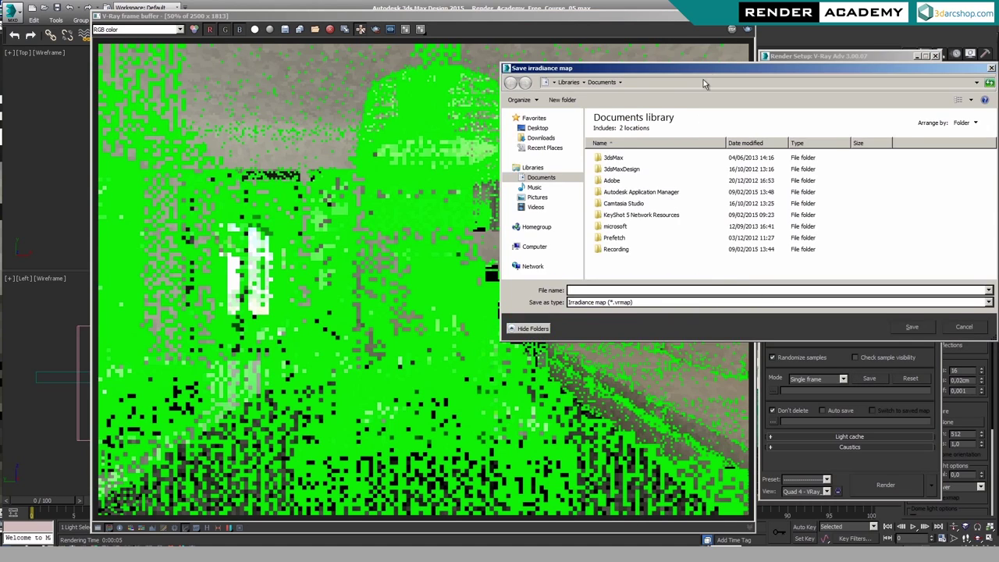
pyautogui.moveTo(704, 81); pyautogui.dragTo(494, 96)
pyautogui.click(328, 145)
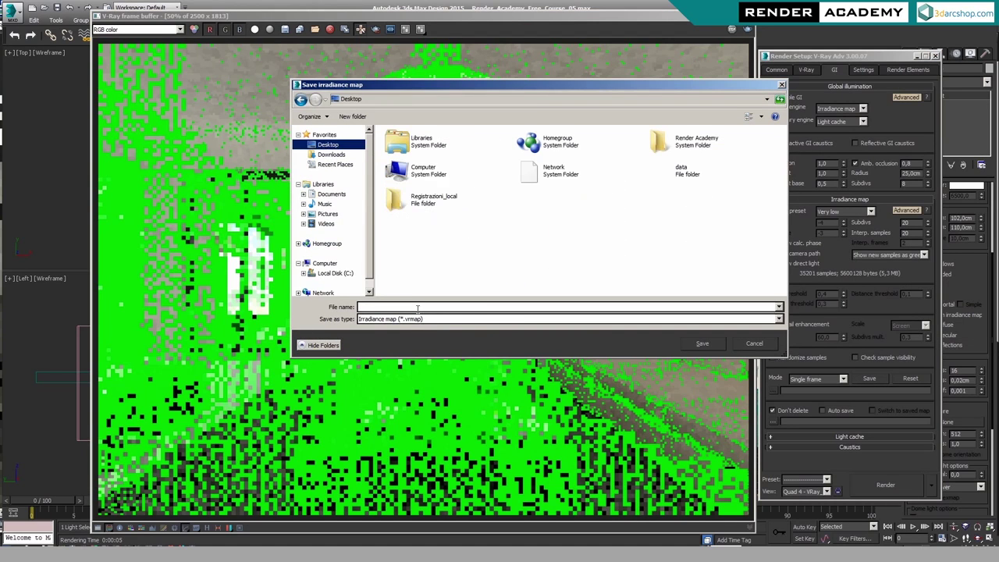
pyautogui.click(462, 305)
pyautogui.write('temp_IM')
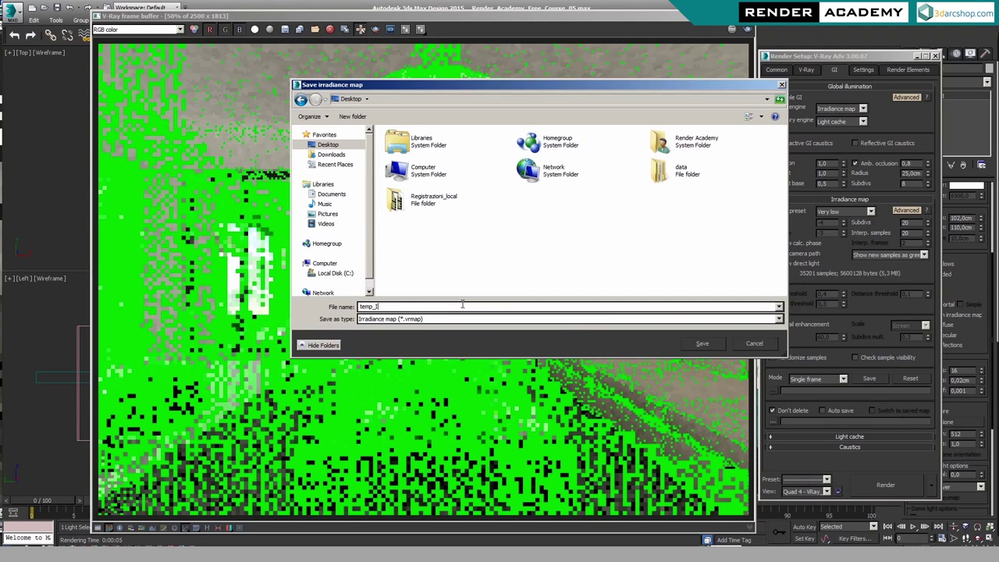
pyautogui.click(701, 344)
# - Launch the Irradiance map viewer from the tools of V-Ray Adv for 3ds Max 2015
pyautogui.click(8, 555)
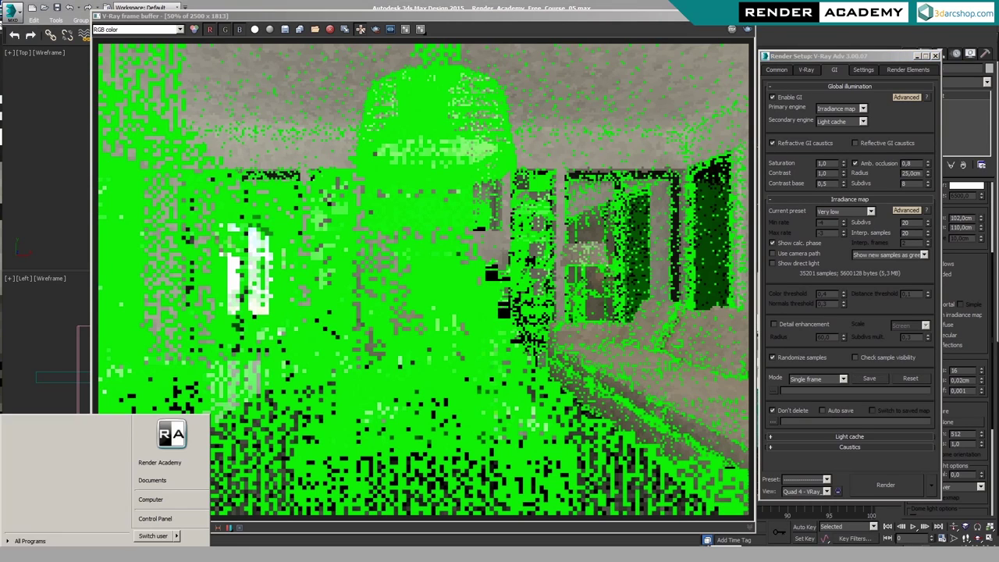
pyautogui.click(31, 538)
pyautogui.click(40, 451)
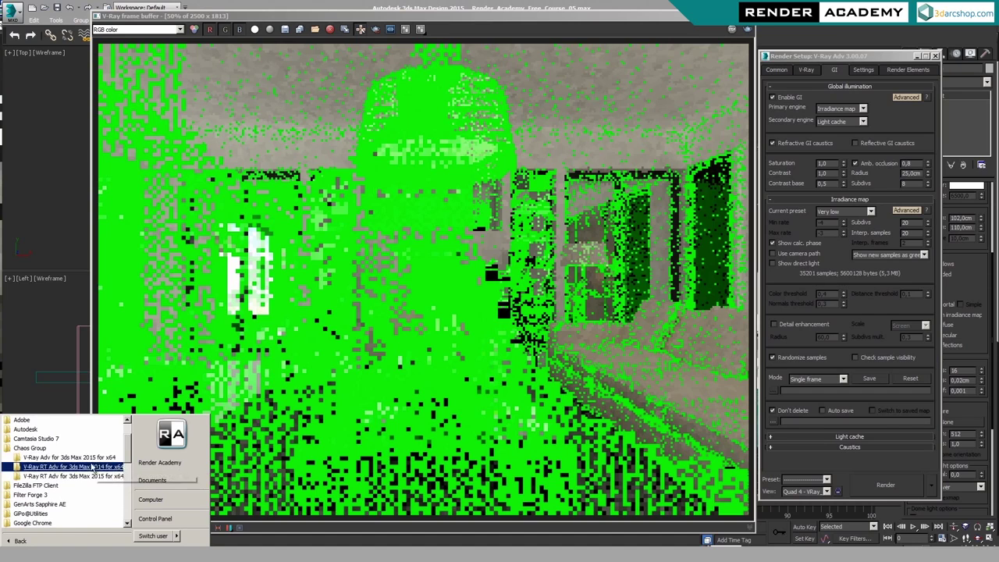
pyautogui.click(59, 459)
pyautogui.click(37, 507)
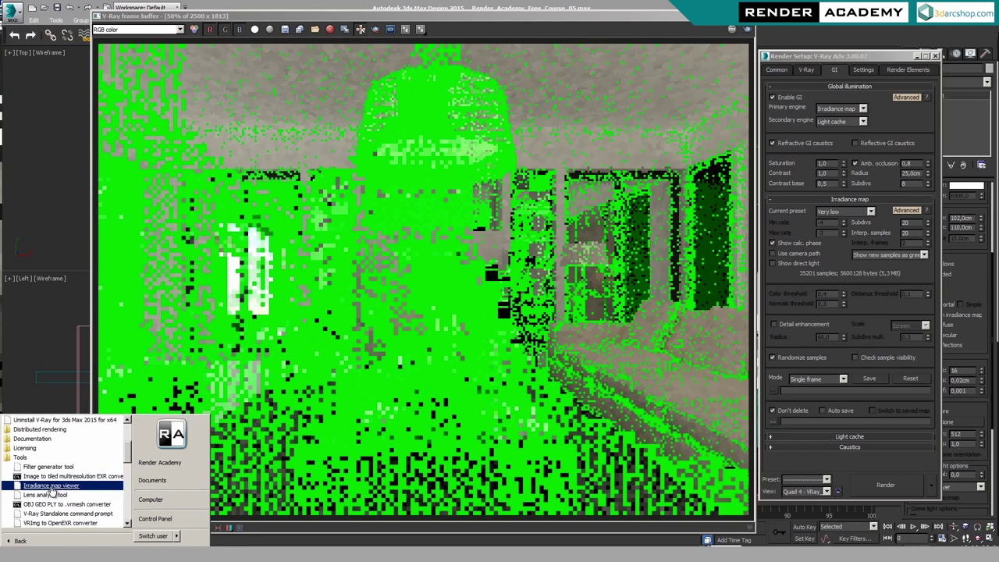
pyautogui.click(74, 487)
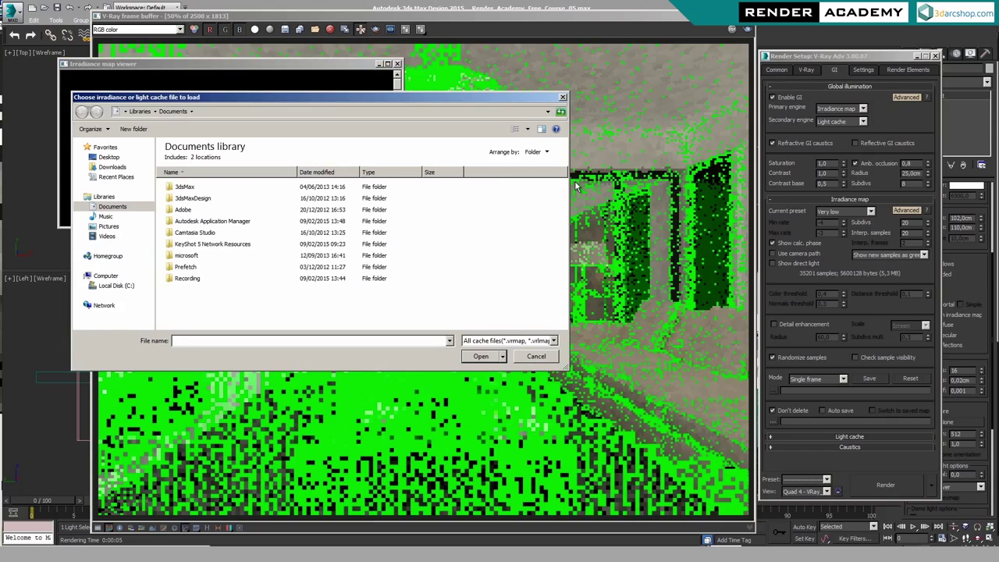
# - Load temp_IM.vrmap from the Desktop into the Irradiance map viewer and maximize its window
pyautogui.click(108, 157)
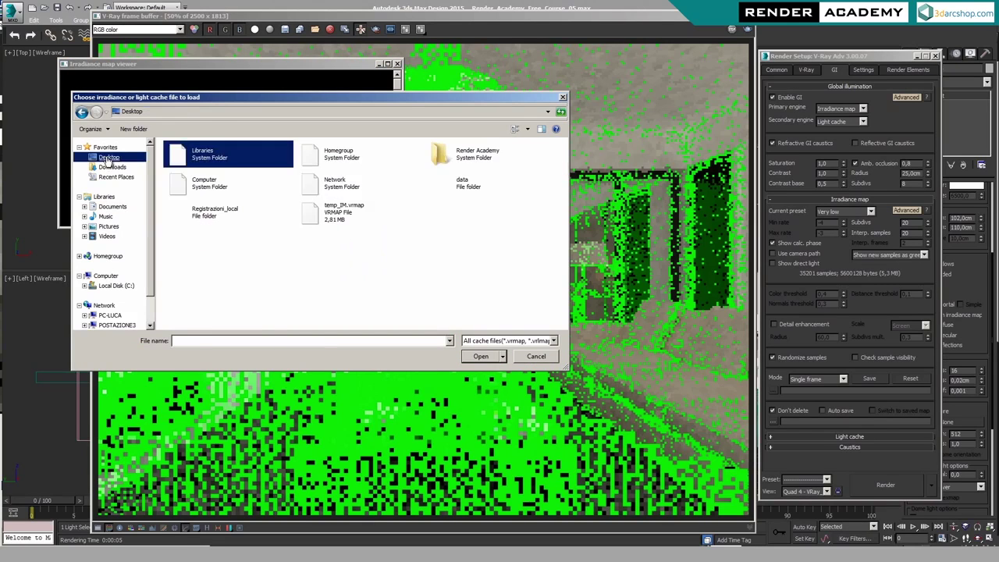
pyautogui.click(338, 224)
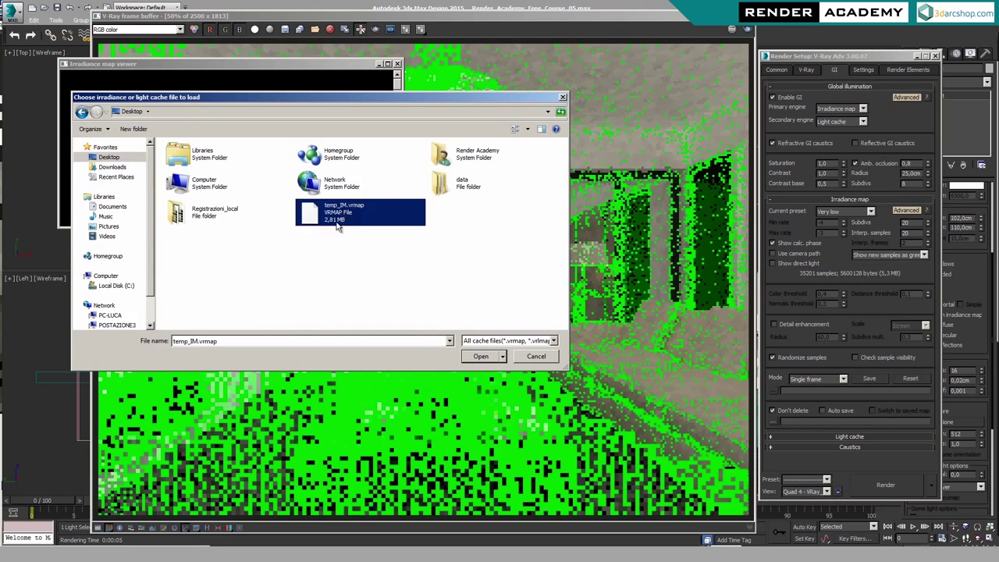
pyautogui.click(481, 357)
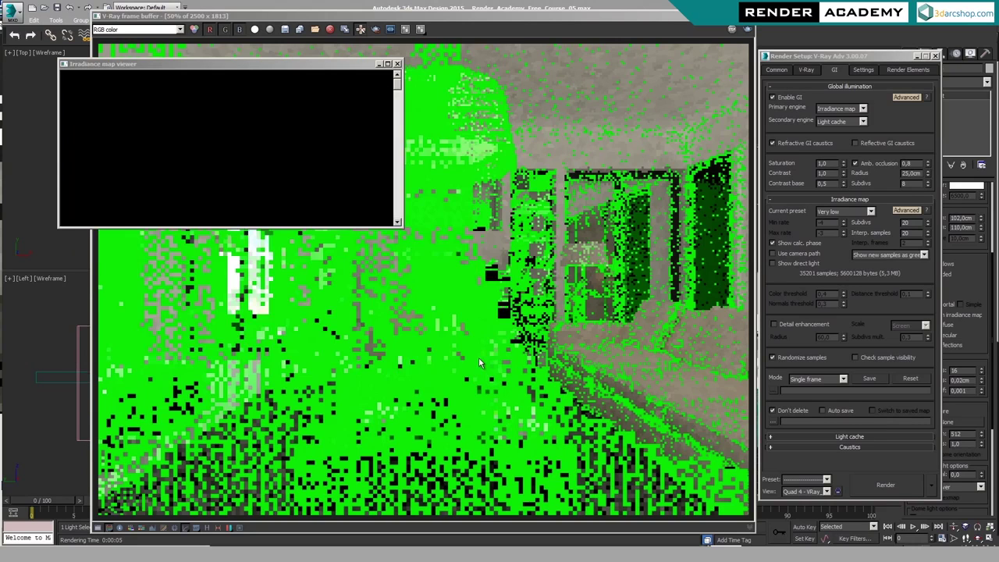
pyautogui.moveTo(429, 78); pyautogui.dragTo(516, 78)
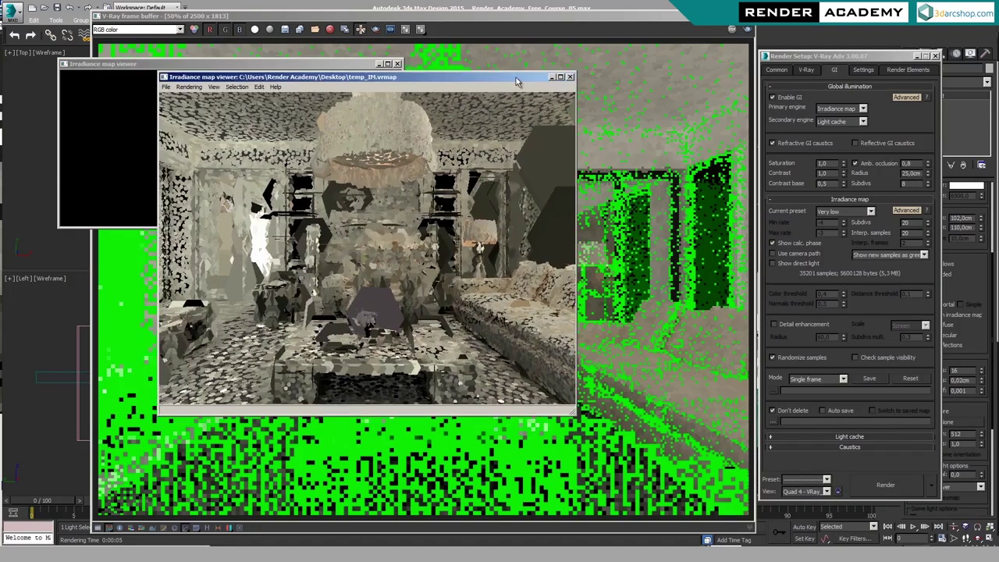
pyautogui.doubleClick(515, 77)
# - Examine the density and shape of the irradiance samples on the floor, walls and furniture of the room
pyautogui.moveTo(639, 255); pyautogui.dragTo(505, 332)
pyautogui.moveTo(448, 444); pyautogui.dragTo(464, 50)
pyautogui.moveTo(425, 102); pyautogui.dragTo(514, 153)
pyautogui.moveTo(558, 250); pyautogui.dragTo(476, 356)
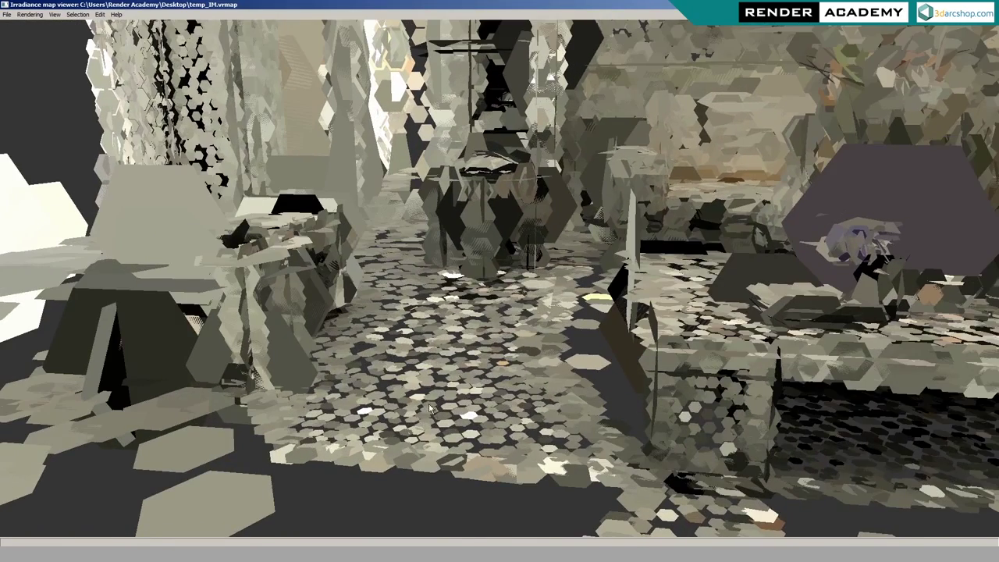
# - Compare the green samples in the V-Ray frame buffer with the loaded map in the viewer, moving the frame buffer clear of the render settings
pyautogui.moveTo(117, 540)
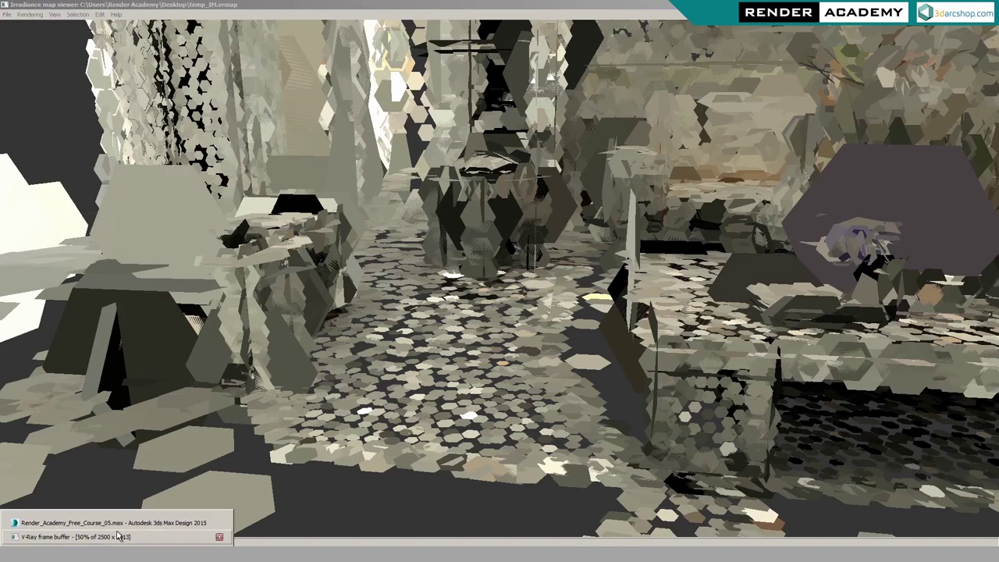
pyautogui.click(220, 522)
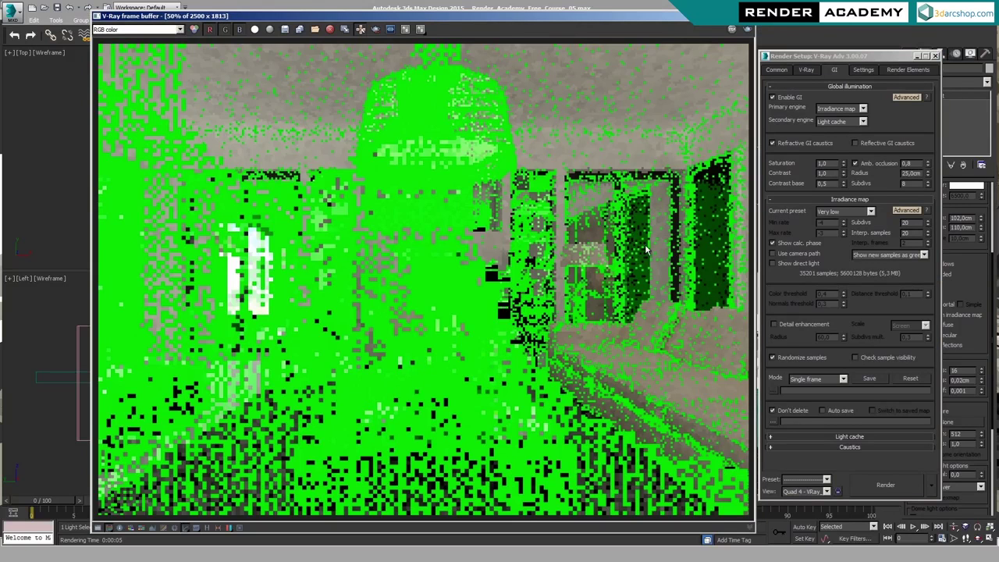
pyautogui.moveTo(559, 20); pyautogui.dragTo(468, 22)
pyautogui.moveTo(176, 537)
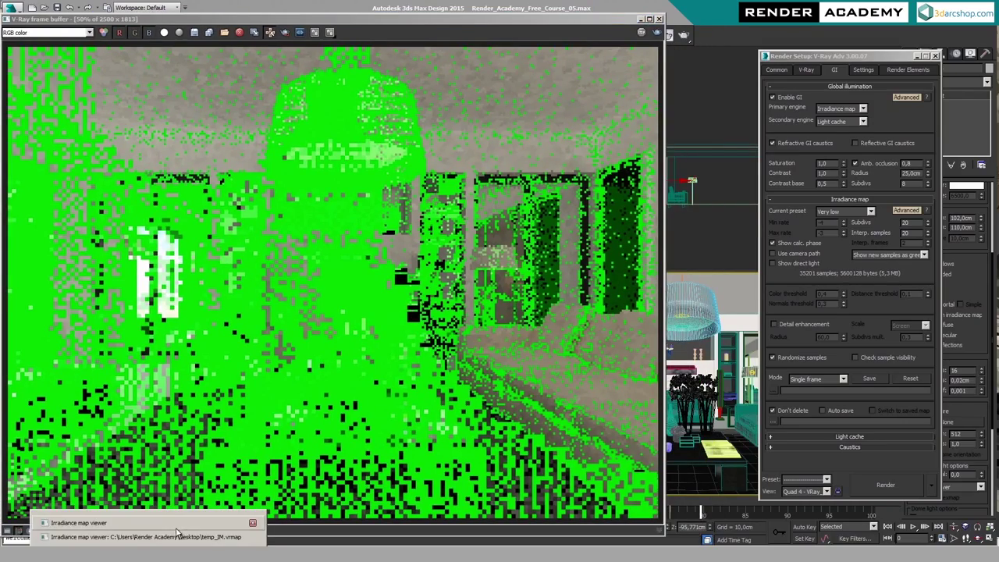
pyautogui.click(176, 536)
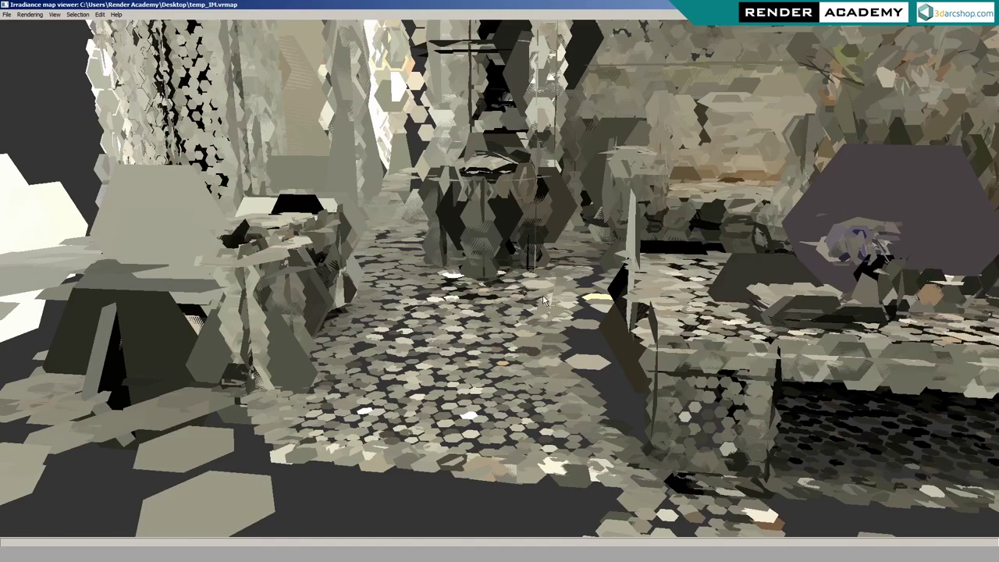
pyautogui.moveTo(548, 312); pyautogui.dragTo(498, 330)
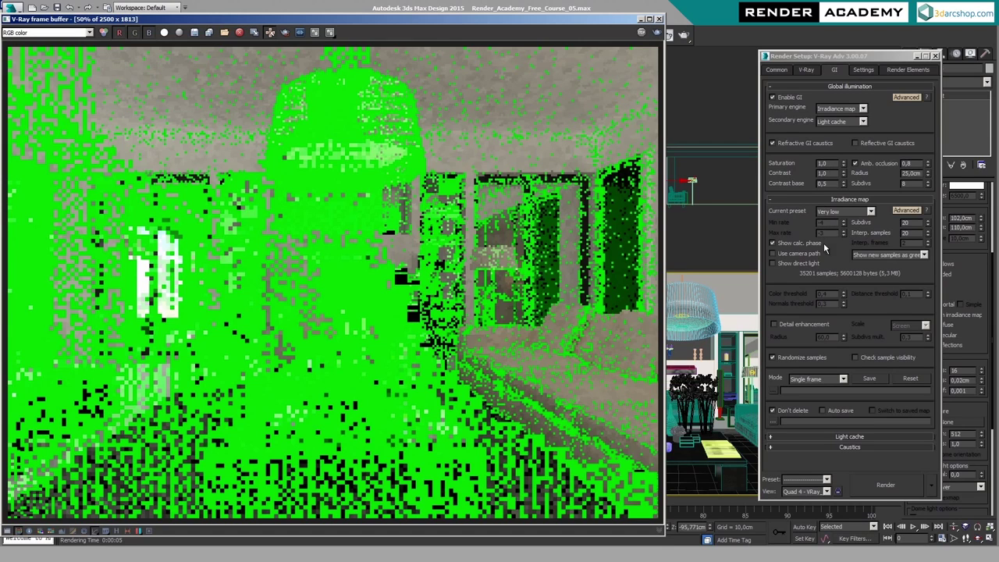
# - Set the irradiance map preset to Custom and the light cache subdivs to 250
pyautogui.click(871, 212)
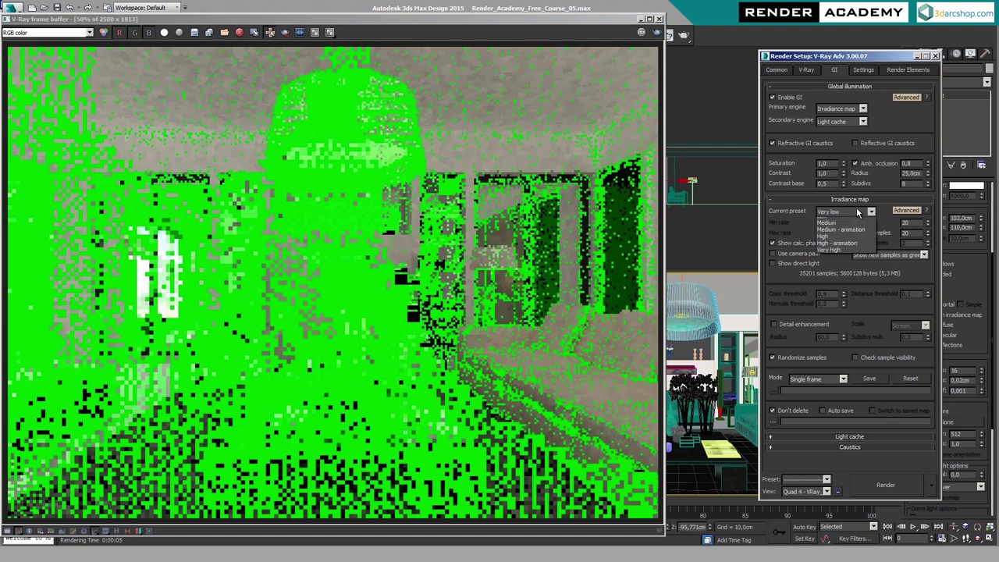
pyautogui.click(832, 222)
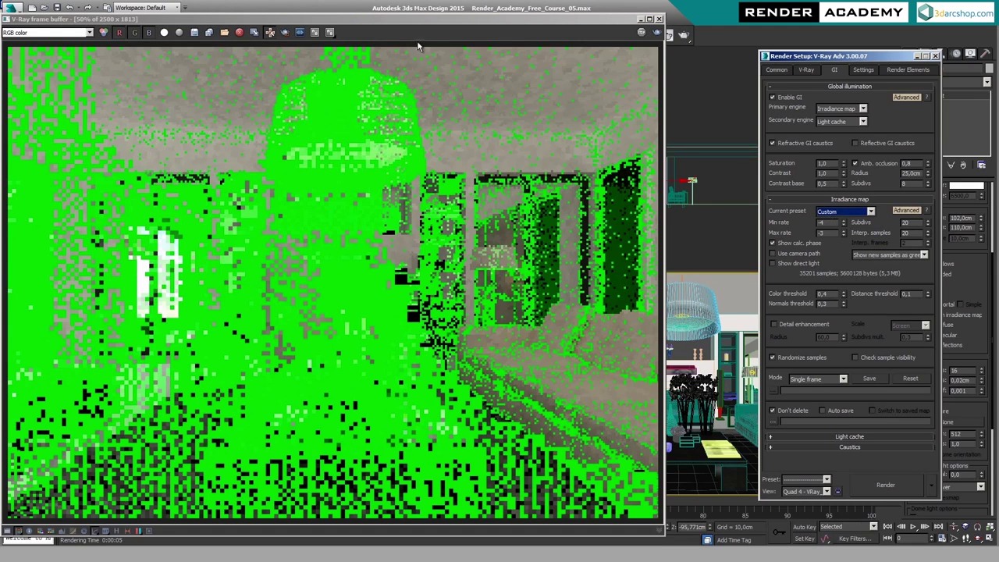
pyautogui.click(861, 438)
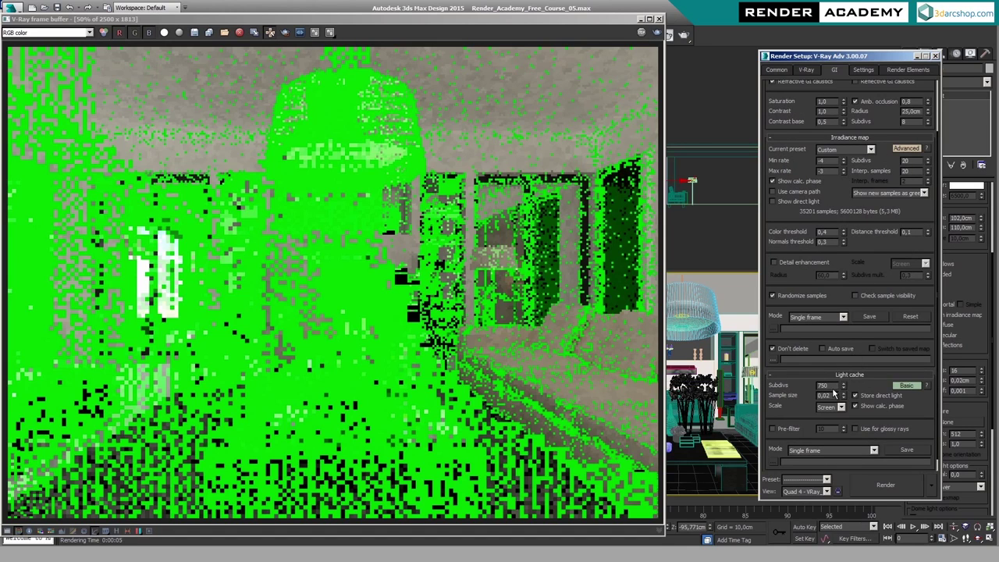
pyautogui.doubleClick(833, 385)
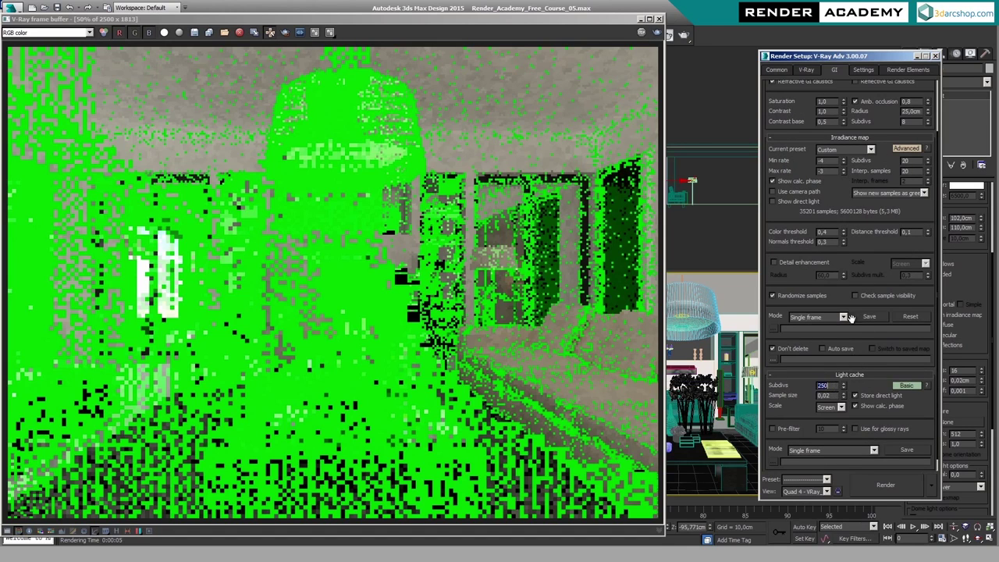
pyautogui.click(848, 375)
# - Render a tall, narrow region between the bright window and the lamp, with irradiance map min rate -10 and max rate -9
pyautogui.click(283, 34)
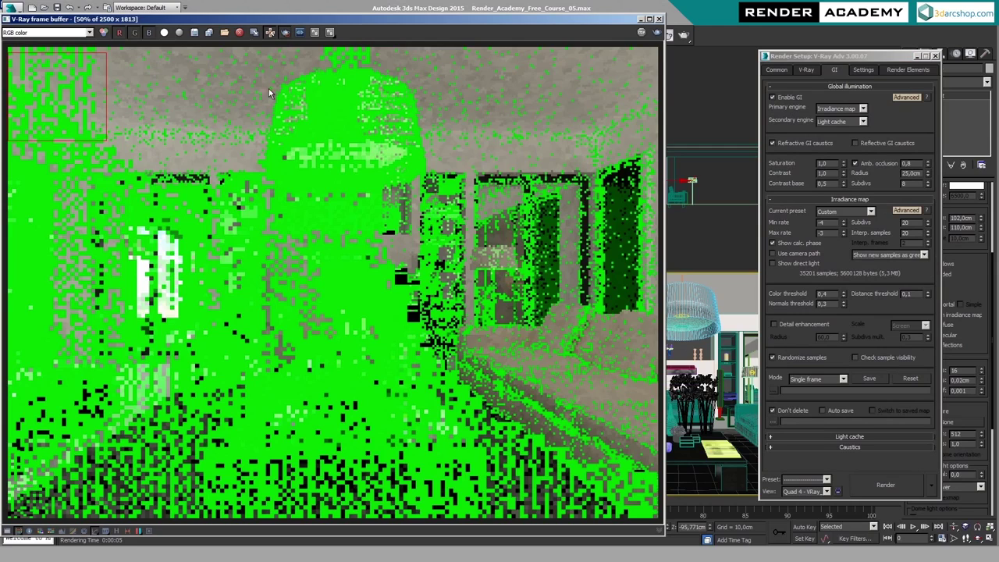
pyautogui.moveTo(184, 92); pyautogui.dragTo(285, 474)
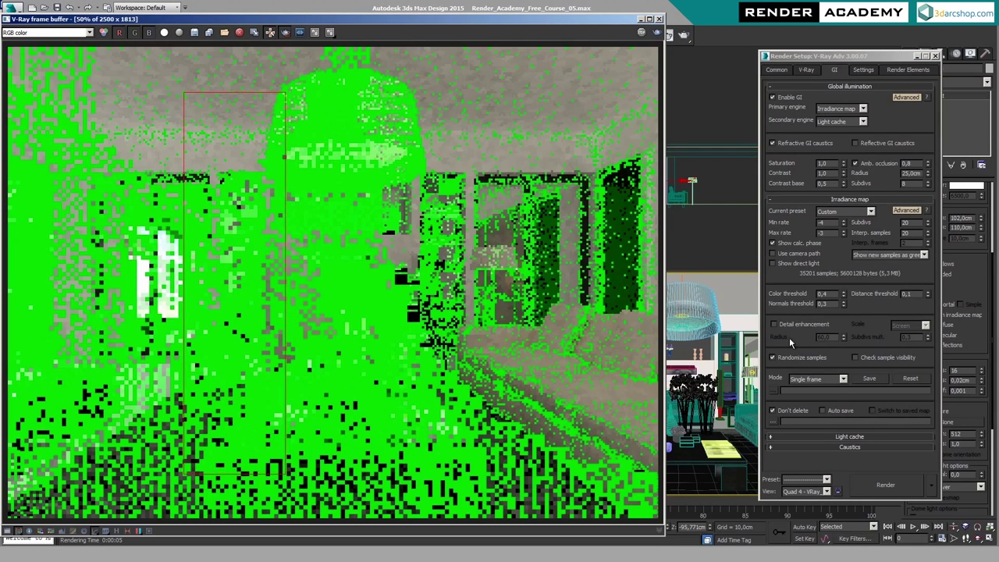
pyautogui.doubleClick(821, 223)
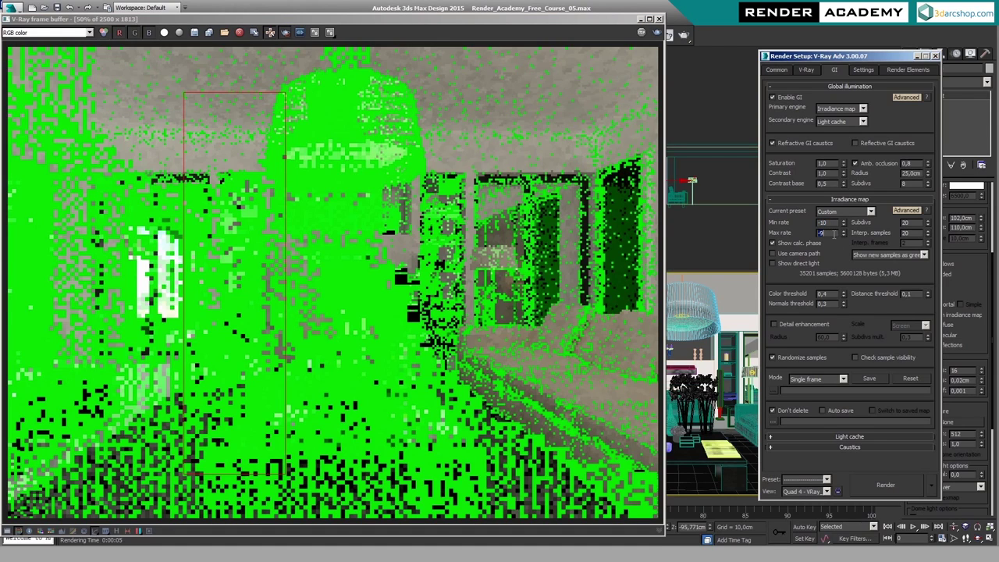
pyautogui.click(881, 485)
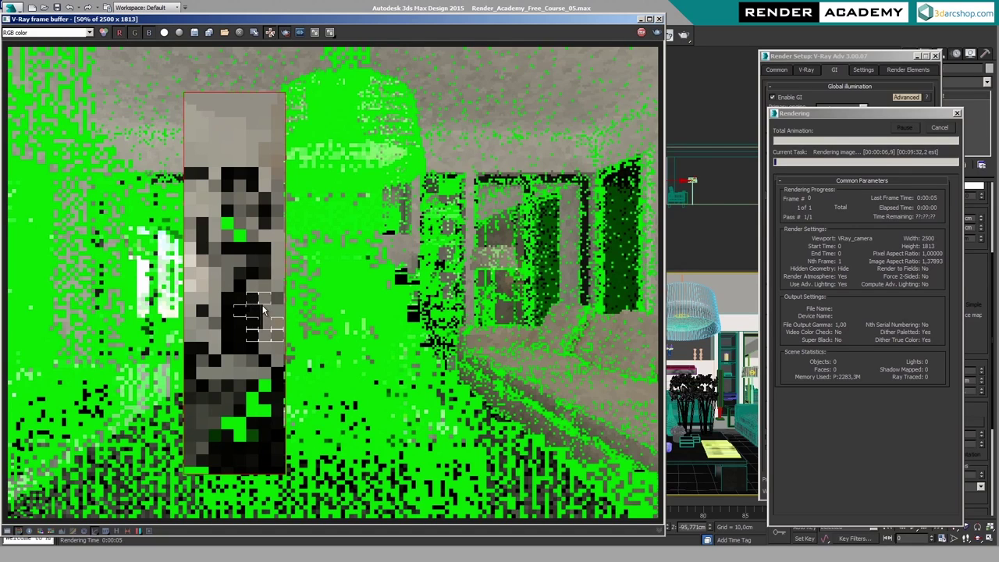
# - Examine the sample blocks in the render region at close range and stop the render
pyautogui.scroll(2, 267, 323)
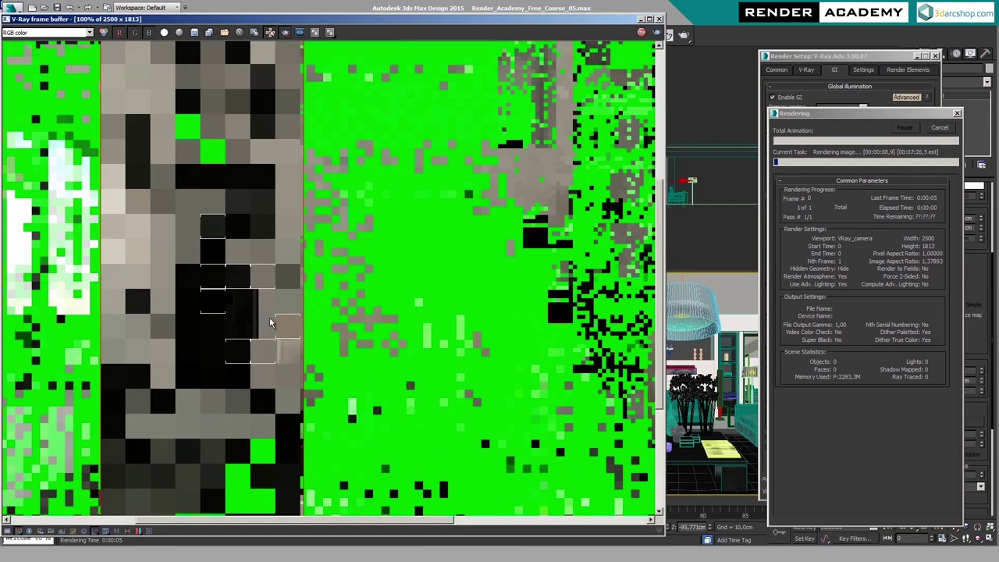
pyautogui.scroll(-2, 265, 284)
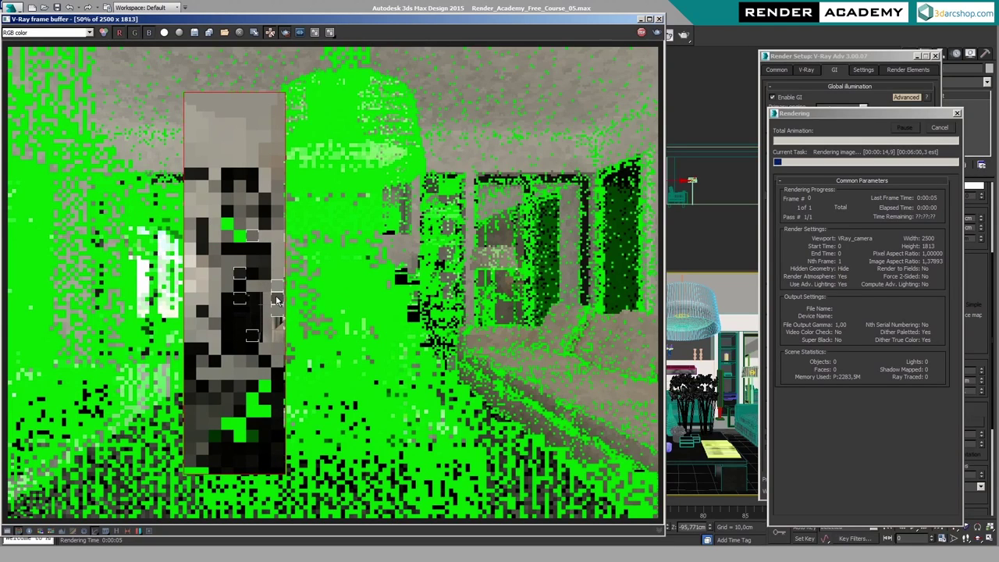
pyautogui.scroll(2, 276, 328)
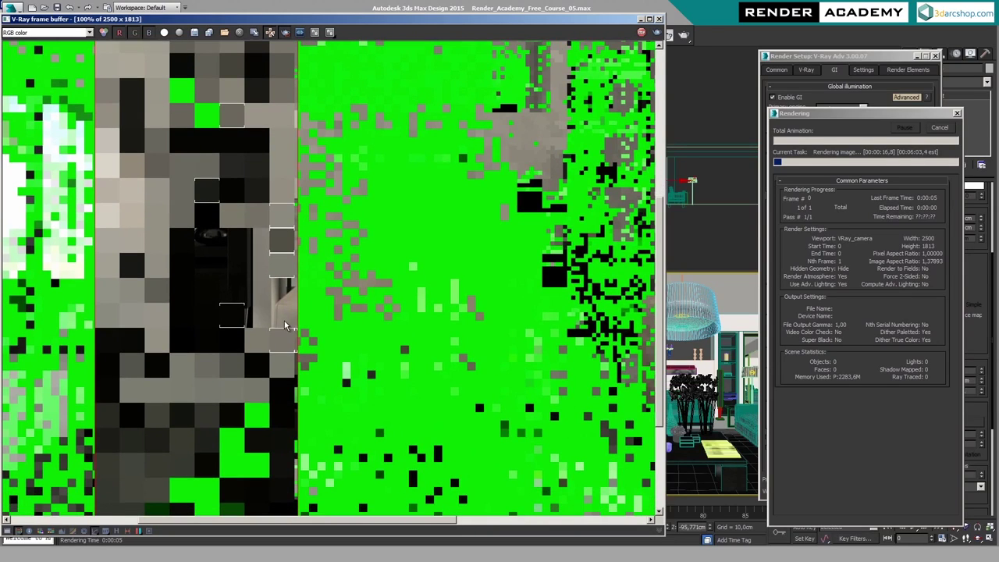
pyautogui.scroll(-2, 263, 288)
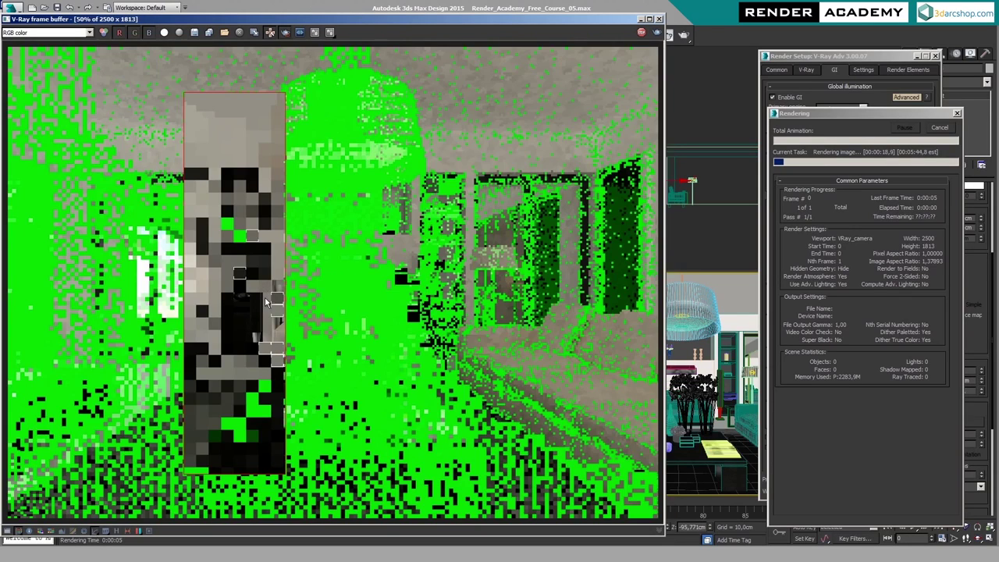
pyautogui.click(940, 128)
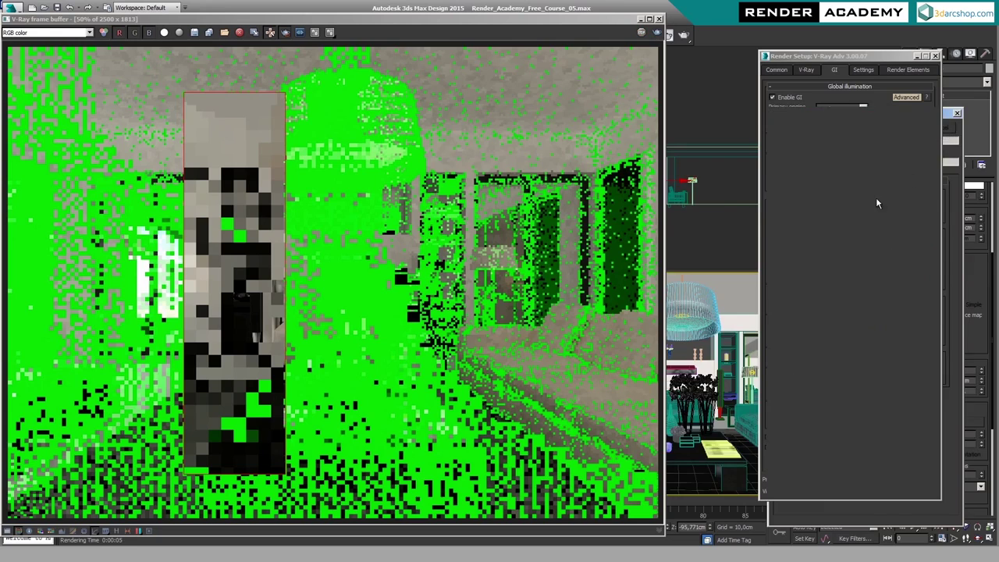
# - Set the irradiance map's max rate to 0 and render the region again, stopping it after the irradiance map calculation
pyautogui.click(819, 233)
pyautogui.write('0')
pyautogui.press('Return')
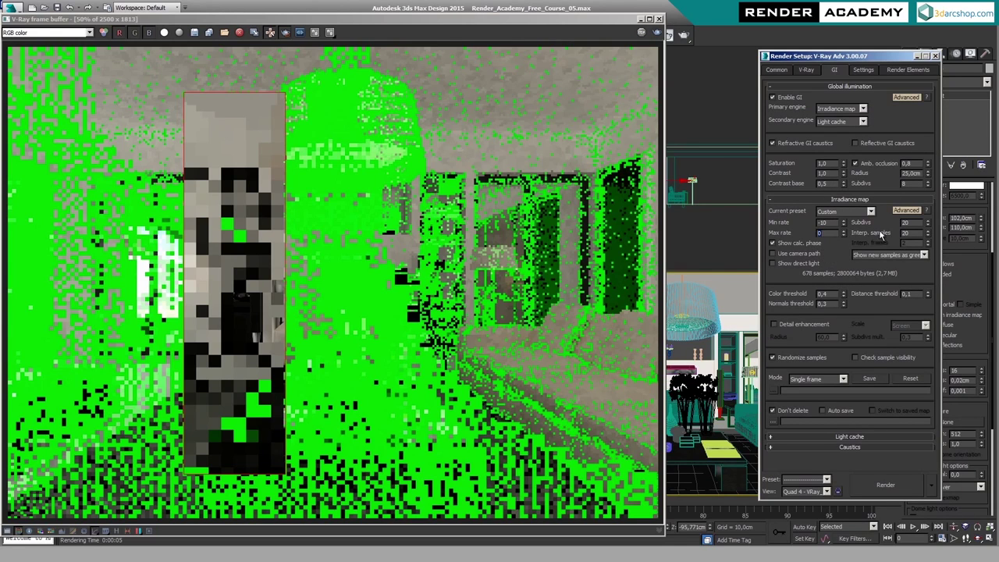
pyautogui.click(264, 261)
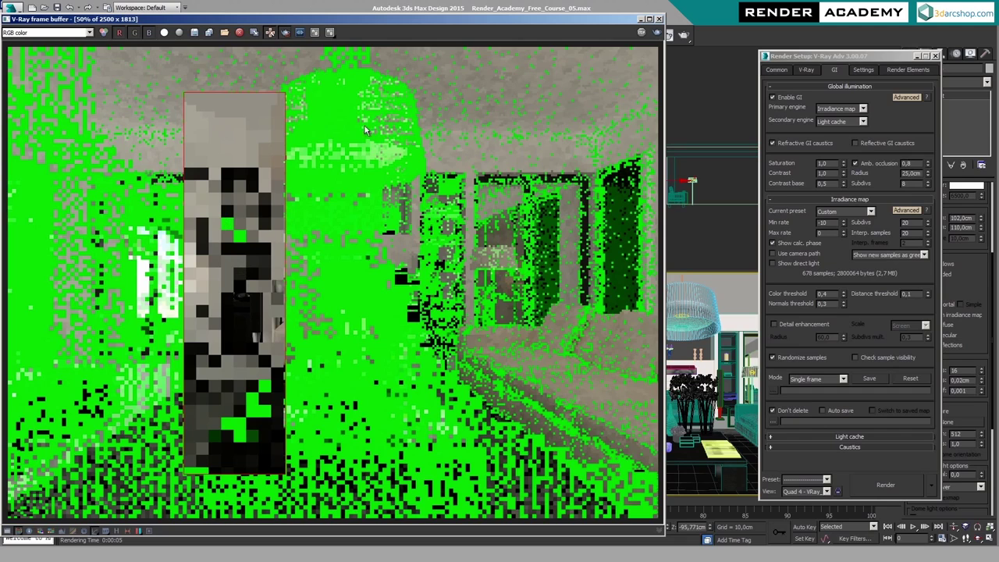
pyautogui.hotkey('shift', 'q')
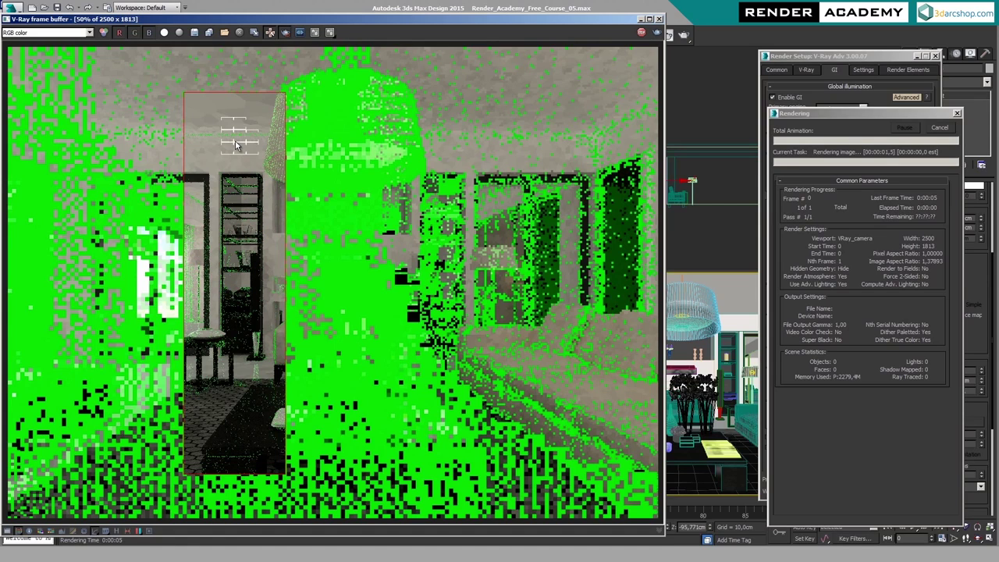
pyautogui.click(940, 128)
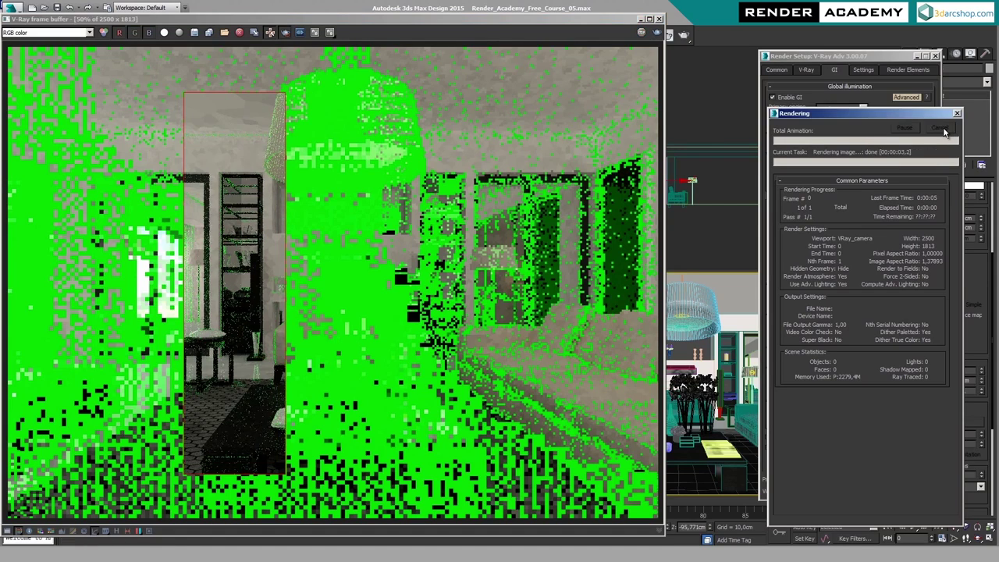
# - Save the new irradiance map to the Desktop, replacing the existing temp_IM.vrmap
pyautogui.click(870, 378)
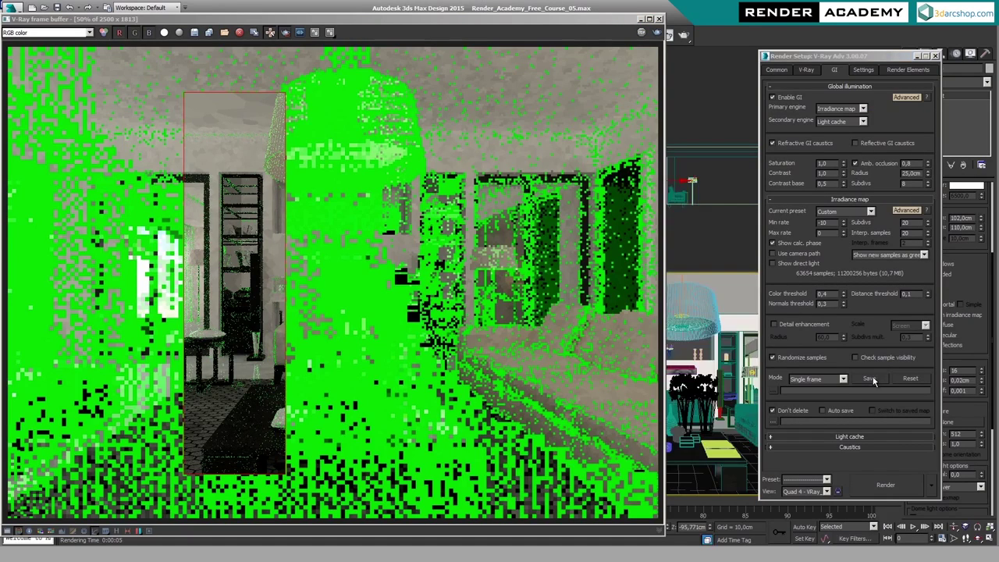
pyautogui.click(555, 206)
pyautogui.doubleClick(555, 207)
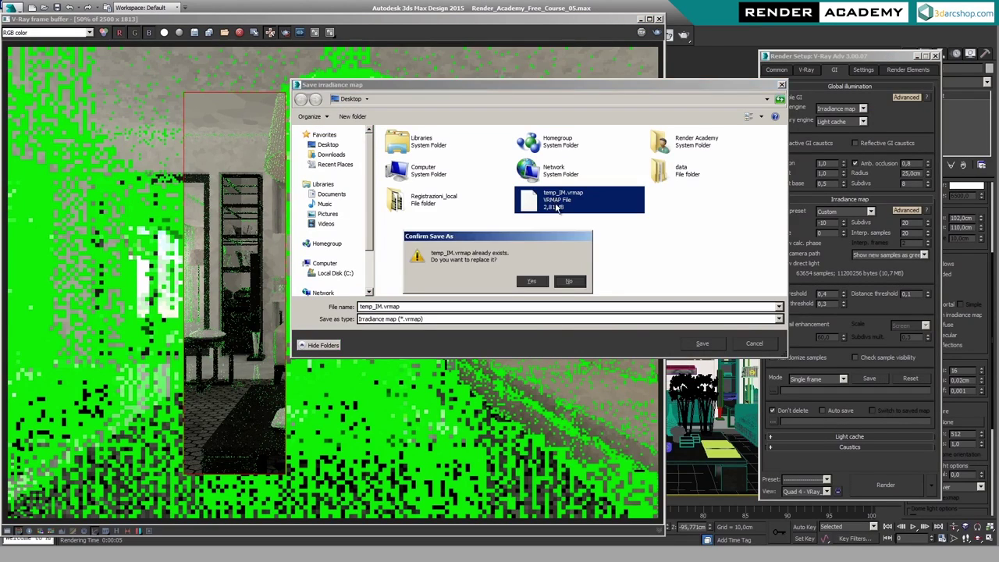
pyautogui.click(540, 282)
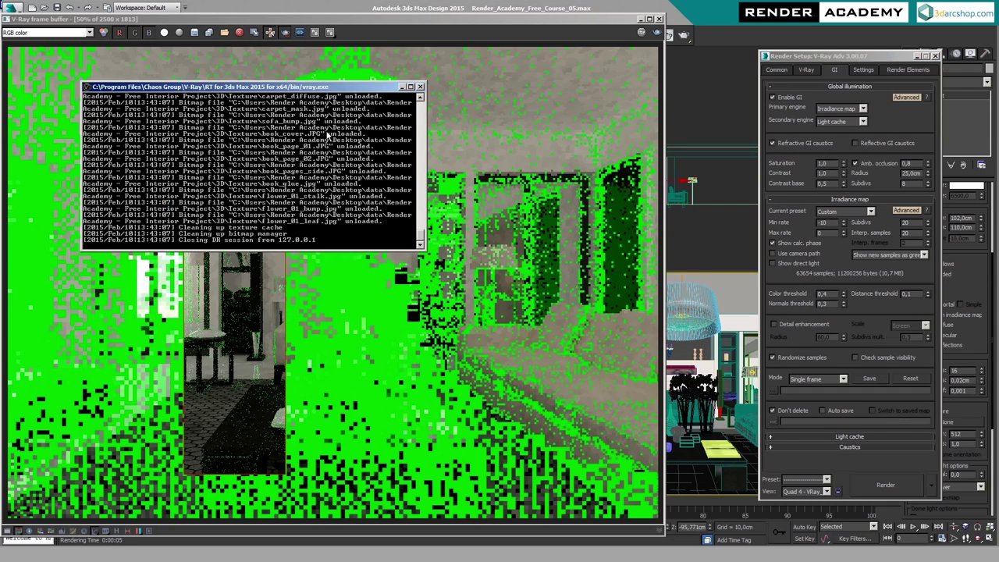
# - Load the saved temp_IM.vrmap in the V-Ray irradiance map viewer, inspect the samples around the window and shelf, and close the viewer
pyautogui.press('super')
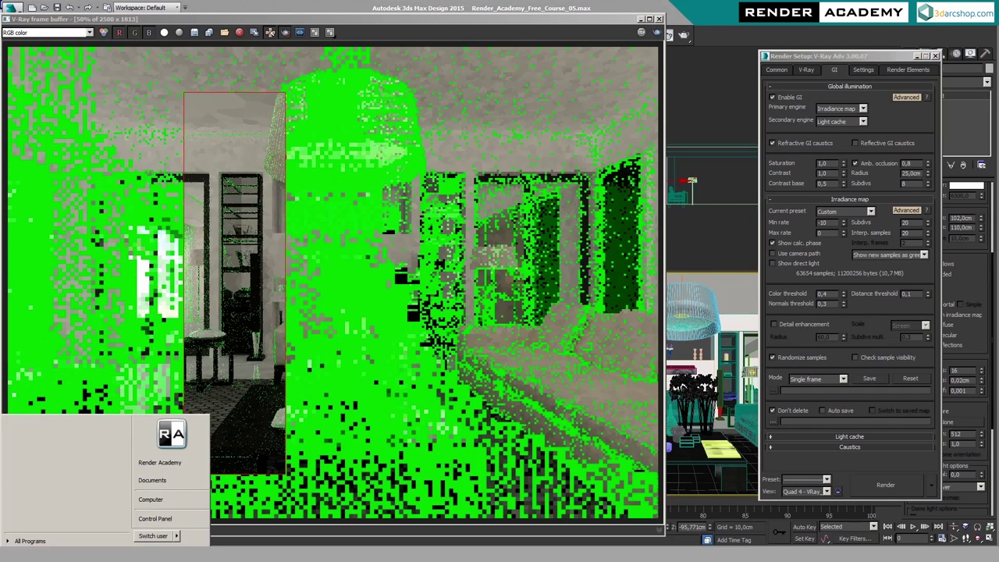
pyautogui.click(47, 538)
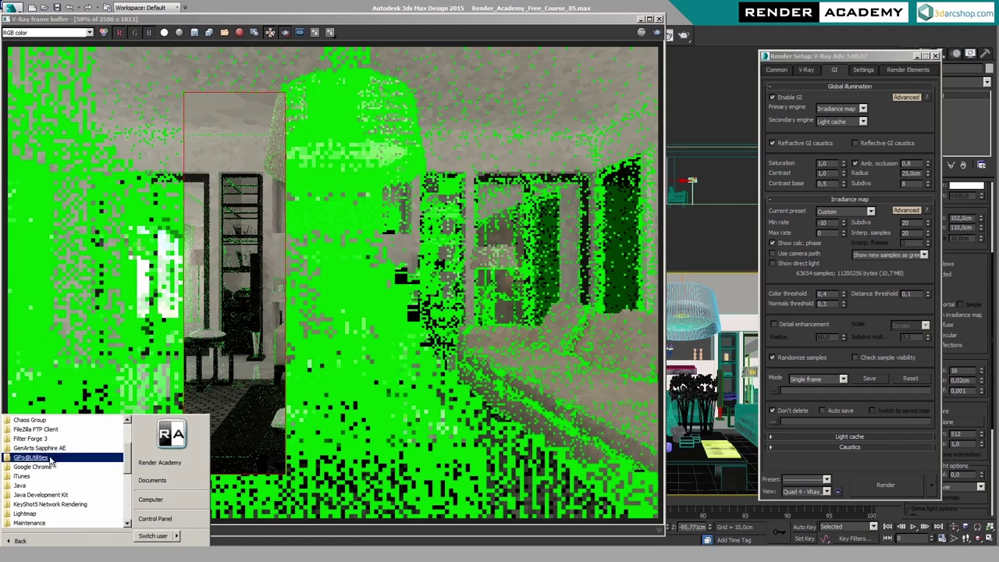
pyautogui.click(31, 420)
pyautogui.click(55, 429)
pyautogui.click(49, 466)
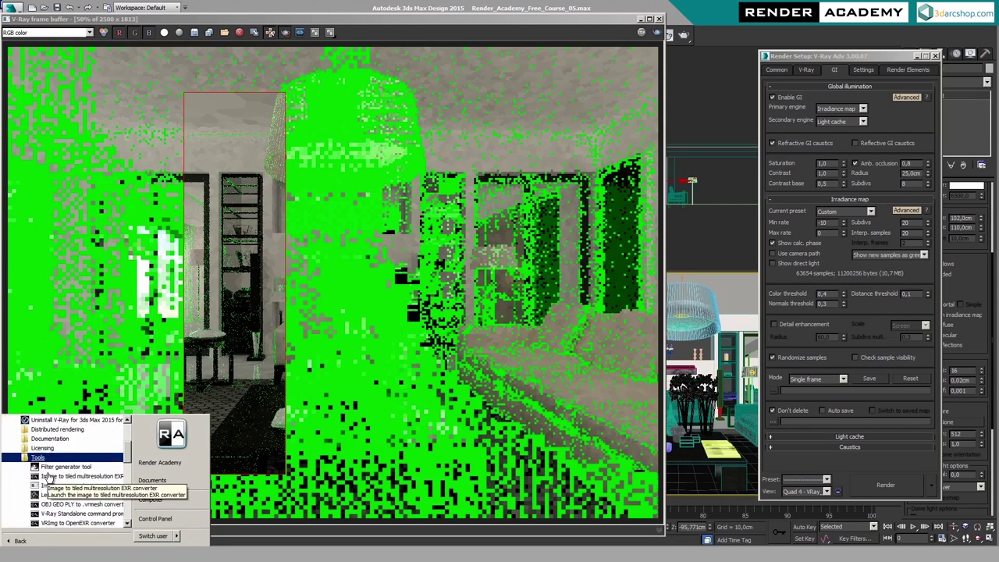
pyautogui.click(49, 487)
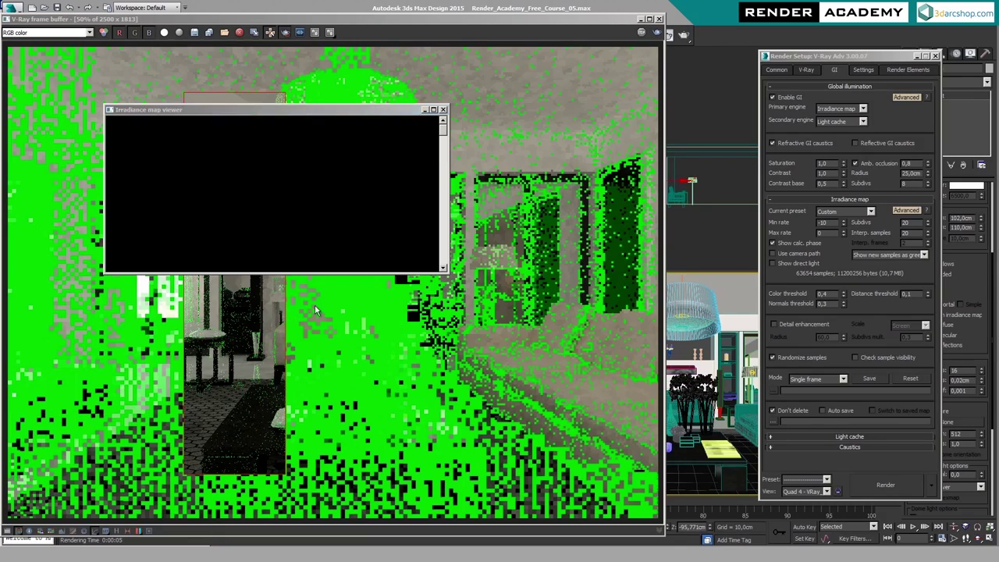
pyautogui.doubleClick(365, 267)
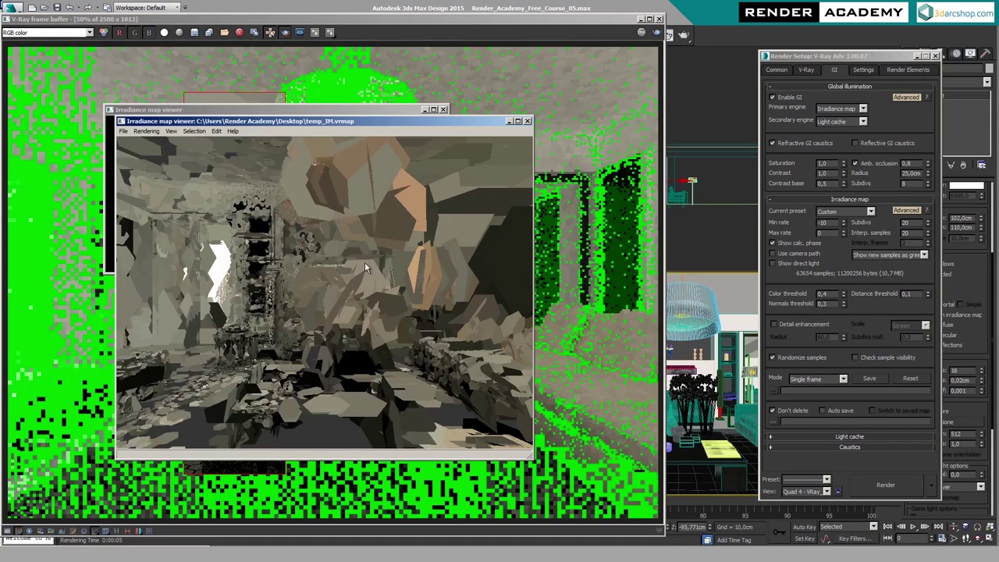
pyautogui.moveTo(288, 288); pyautogui.dragTo(352, 344)
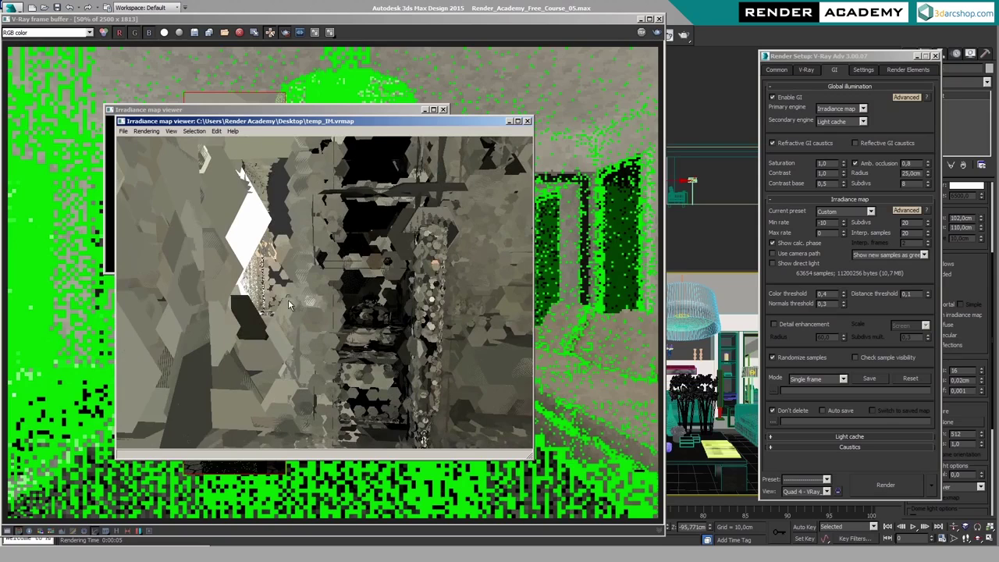
pyautogui.click(527, 120)
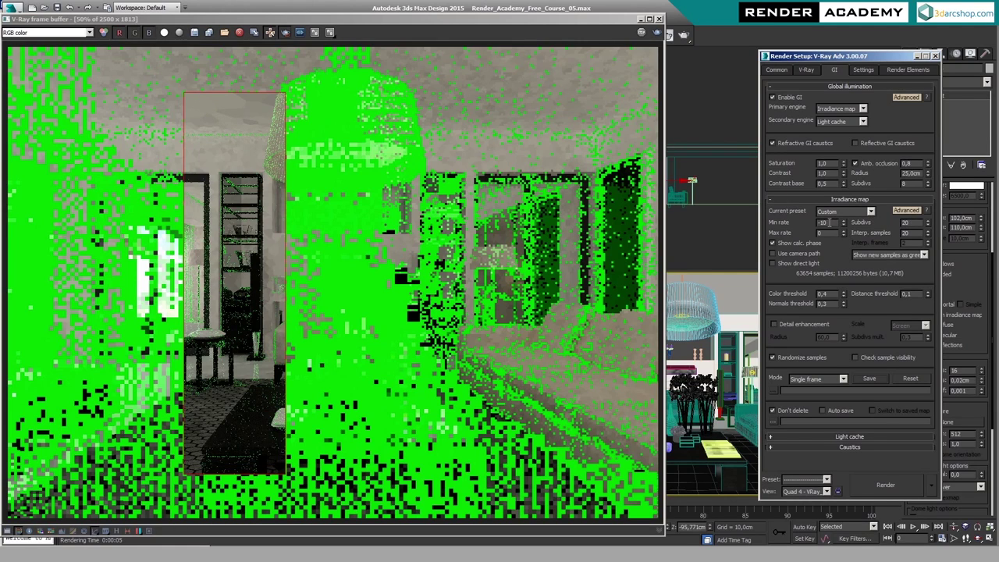
# - Try the Very low irradiance map preset and a high-quality preset, and return the preset to Custom
pyautogui.click(861, 213)
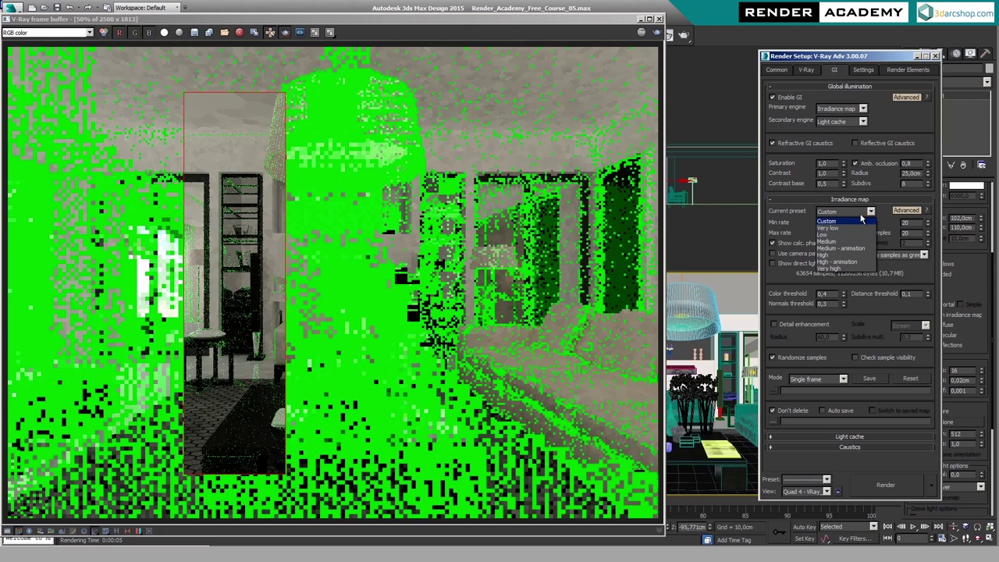
pyautogui.click(840, 228)
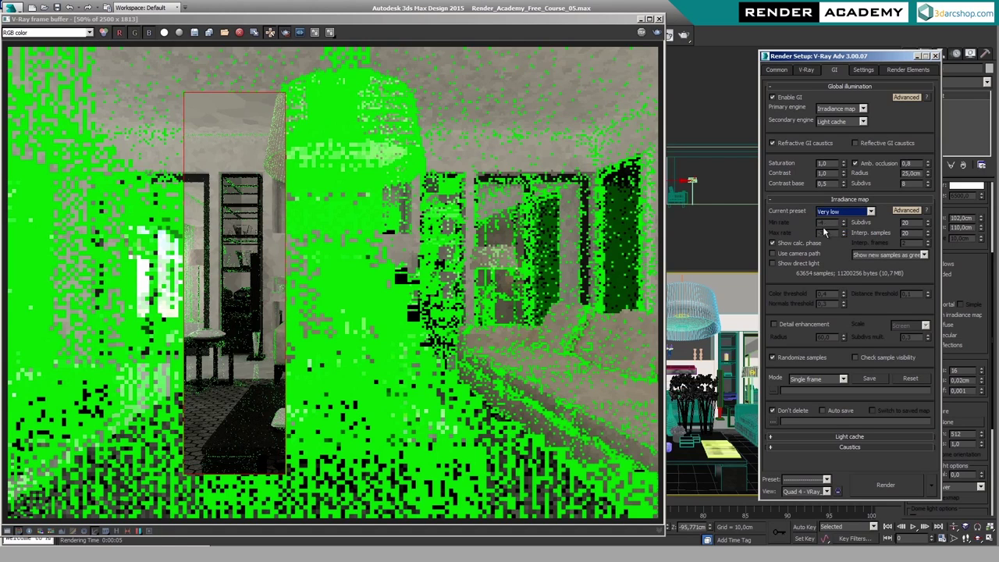
pyautogui.click(831, 212)
pyautogui.click(826, 263)
pyautogui.click(835, 211)
pyautogui.click(828, 220)
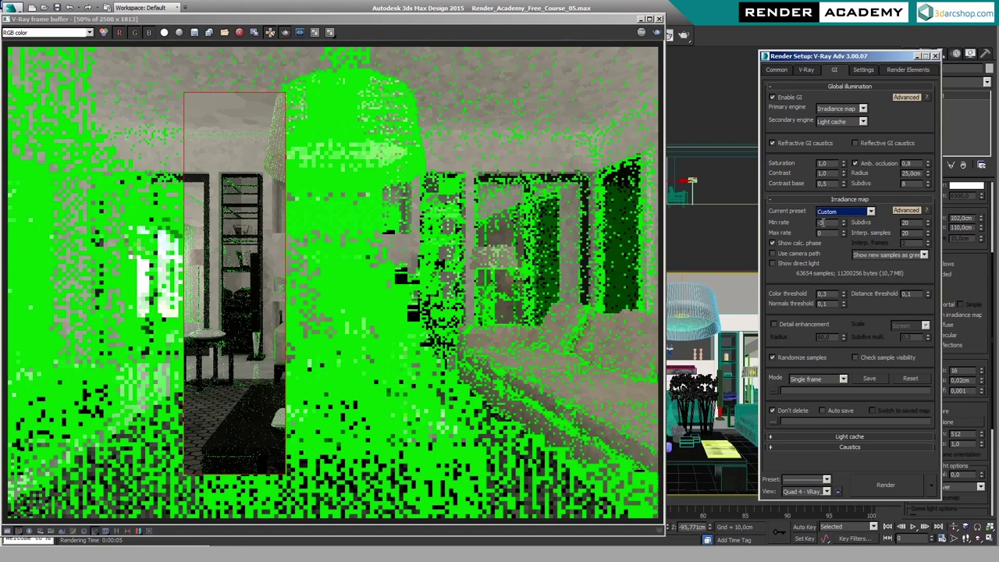
# - Set the irradiance map's min rate to -4, max rate to -1, subdivs to 30 and interpolation samples to 25
pyautogui.doubleClick(821, 223)
pyautogui.doubleClick(913, 222)
pyautogui.write('30')
pyautogui.press('Return')
pyautogui.doubleClick(905, 233)
pyautogui.write('25')
pyautogui.press('Return')
# - Close the frame buffer and check the light cache subdivs, collapsing the GI setting groups
pyautogui.click(659, 19)
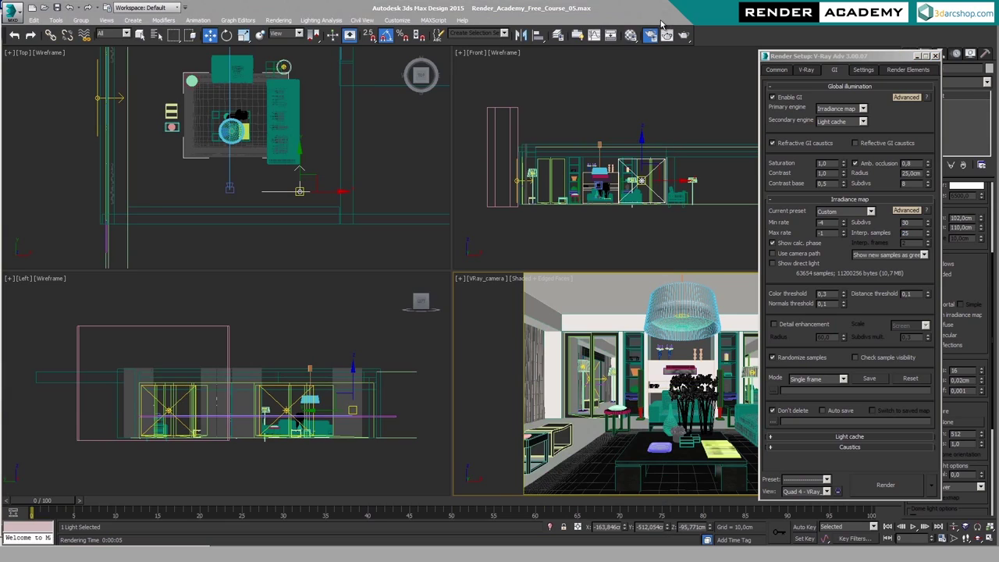
pyautogui.click(858, 201)
pyautogui.click(849, 209)
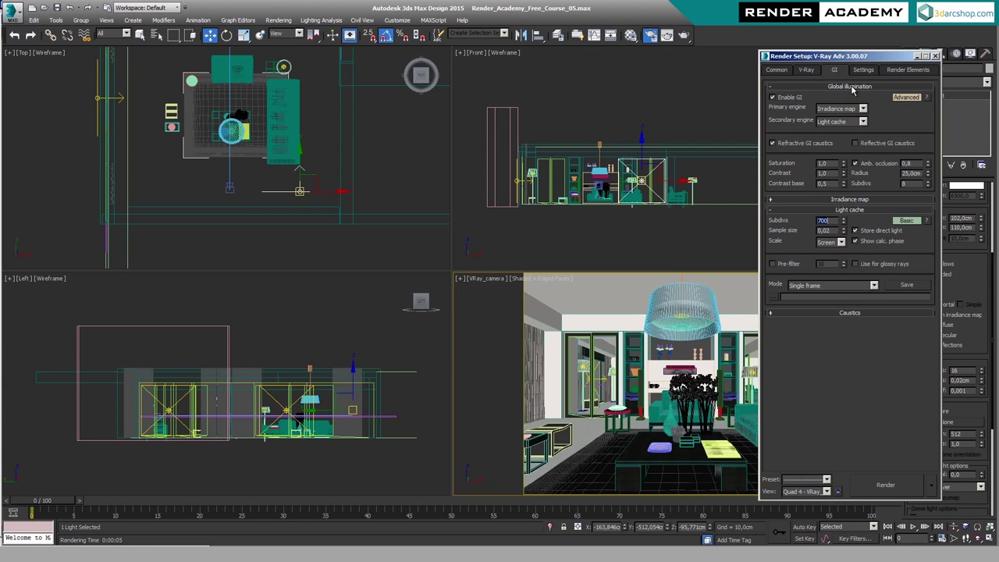
pyautogui.click(852, 86)
pyautogui.click(852, 108)
# - Change the antialiasing image filter to VRayLanczosFilter
pyautogui.click(812, 74)
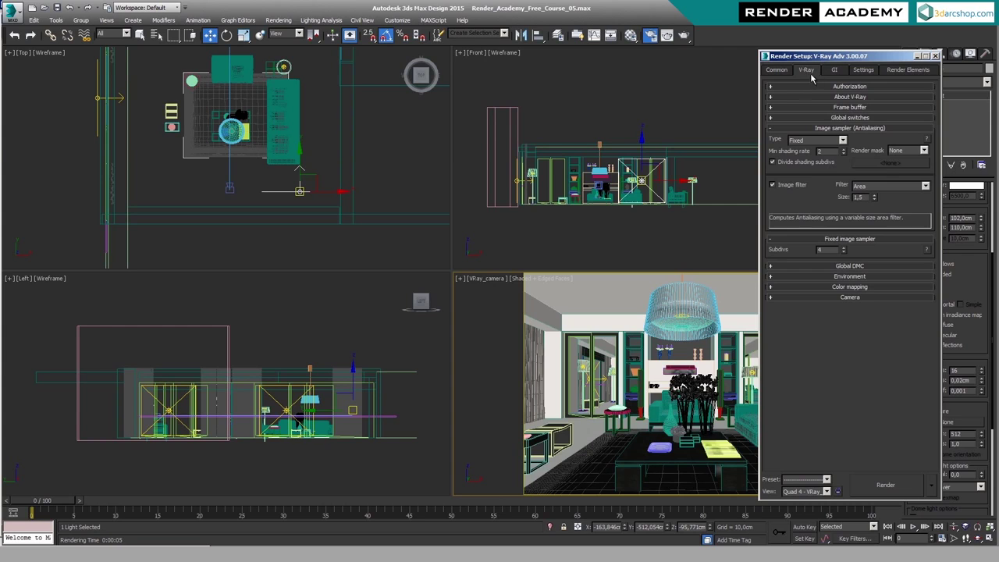
pyautogui.click(925, 185)
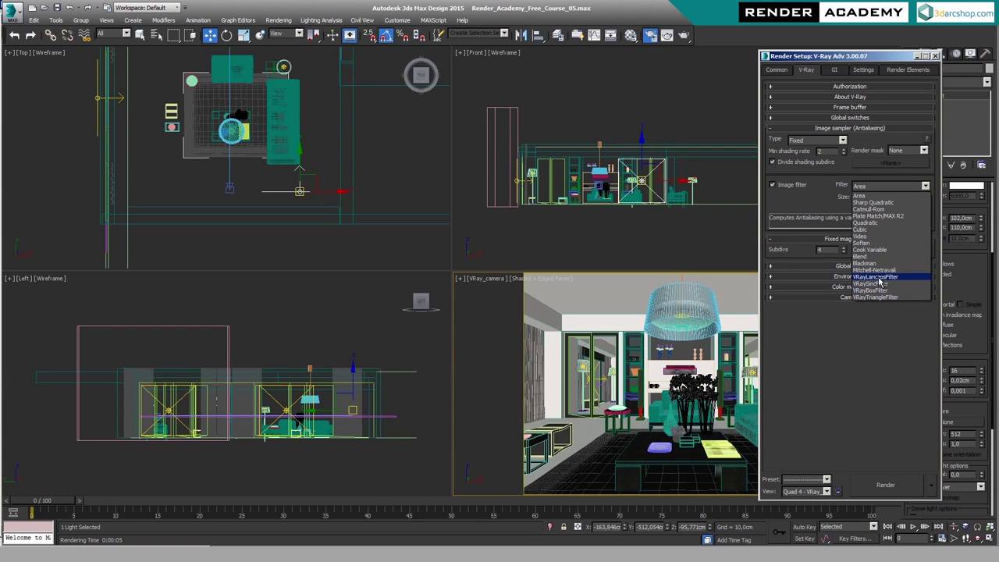
pyautogui.click(876, 277)
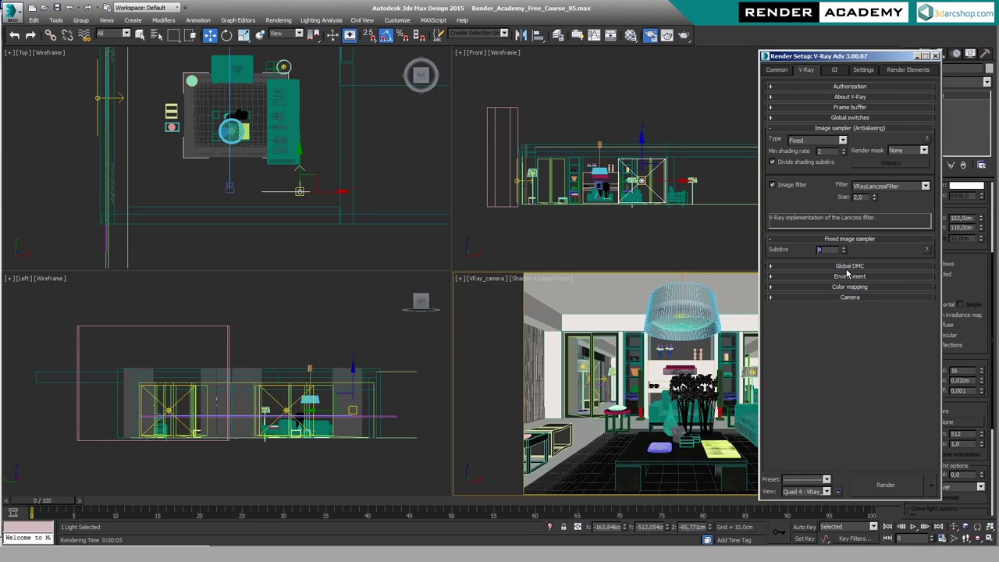
# - Open the subdivs of VRayLight001 for editing and set the sampling subdivs of VRayLight003 to 14
pyautogui.click(120, 101)
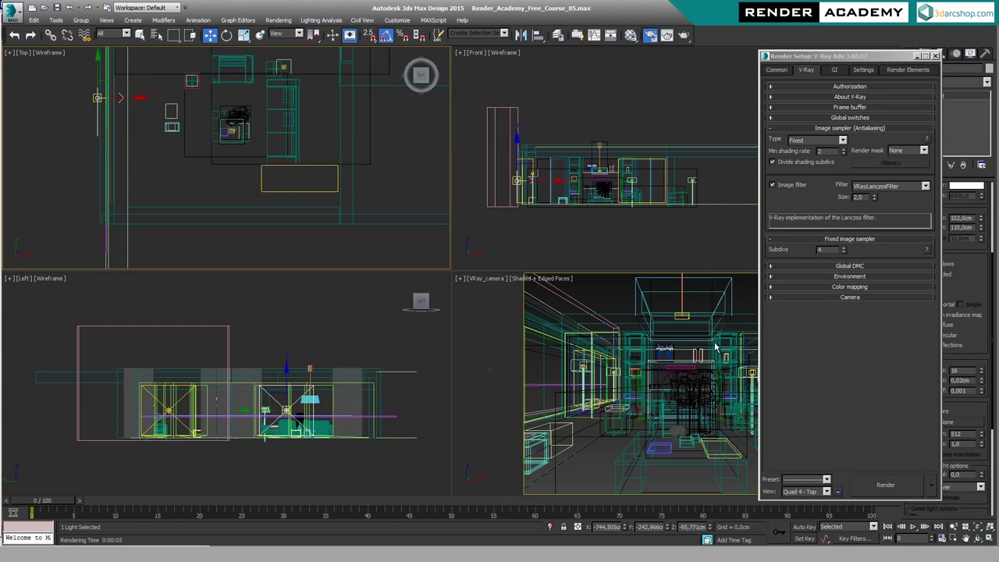
pyautogui.moveTo(894, 57); pyautogui.dragTo(814, 60)
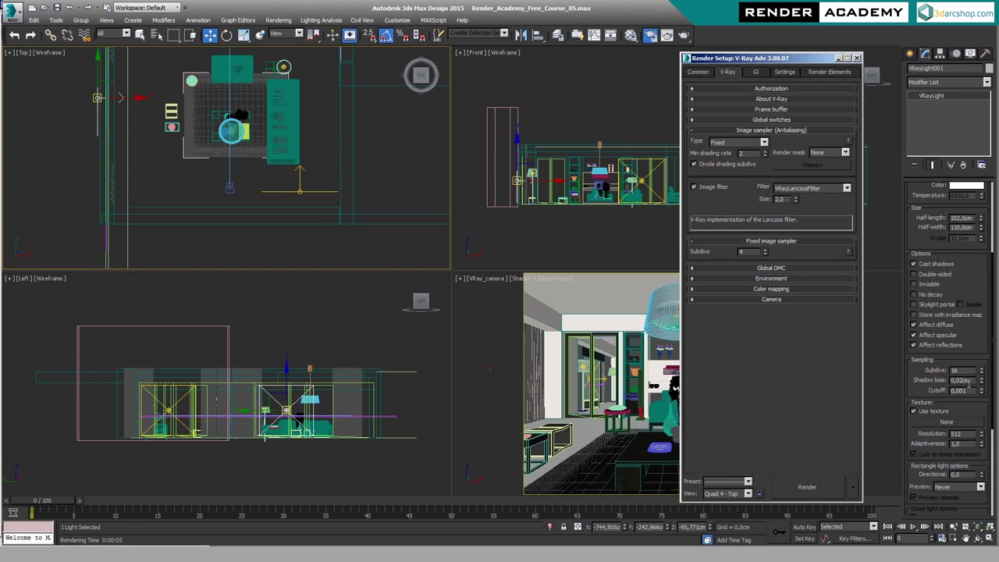
pyautogui.doubleClick(956, 371)
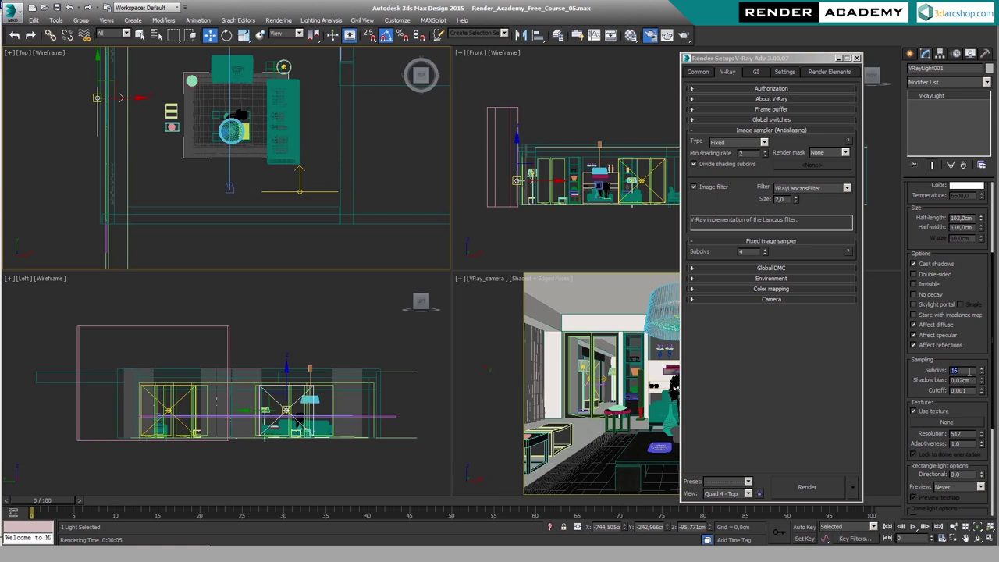
pyautogui.click(305, 198)
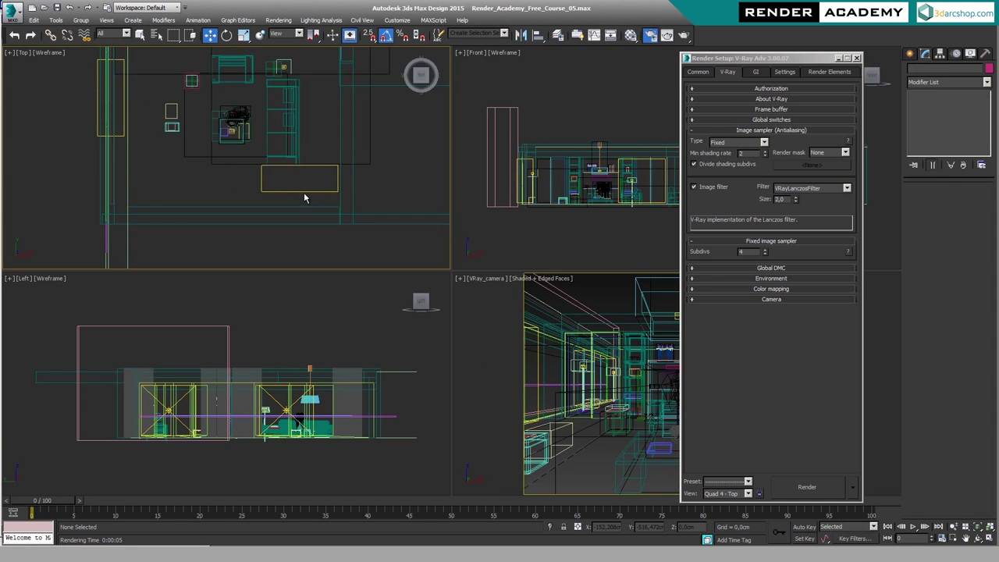
pyautogui.click(305, 192)
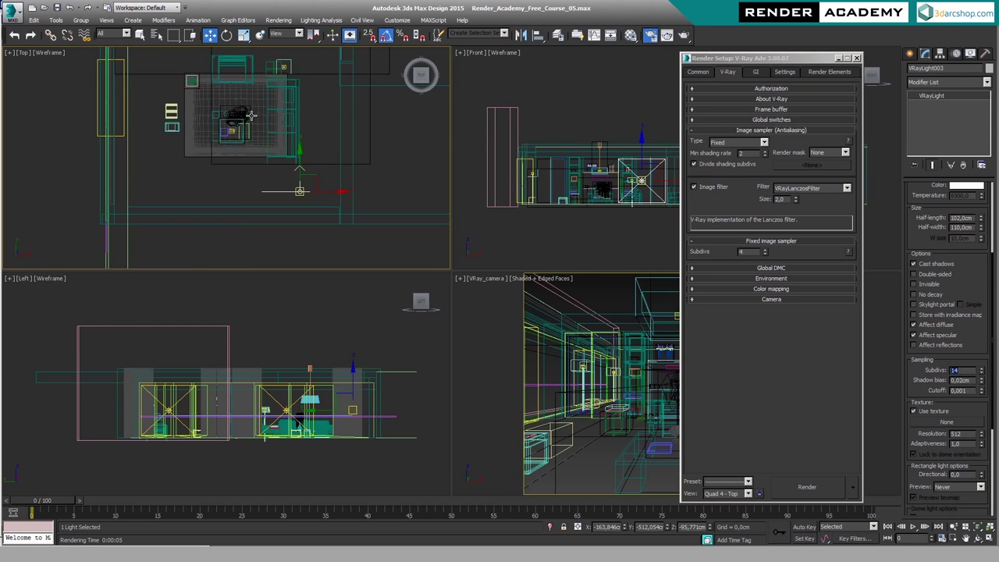
# - Select VRayLight002 at the other side window in the top view and set its sampling subdivs to 10
pyautogui.scroll(4, 241, 179)
pyautogui.click(175, 110)
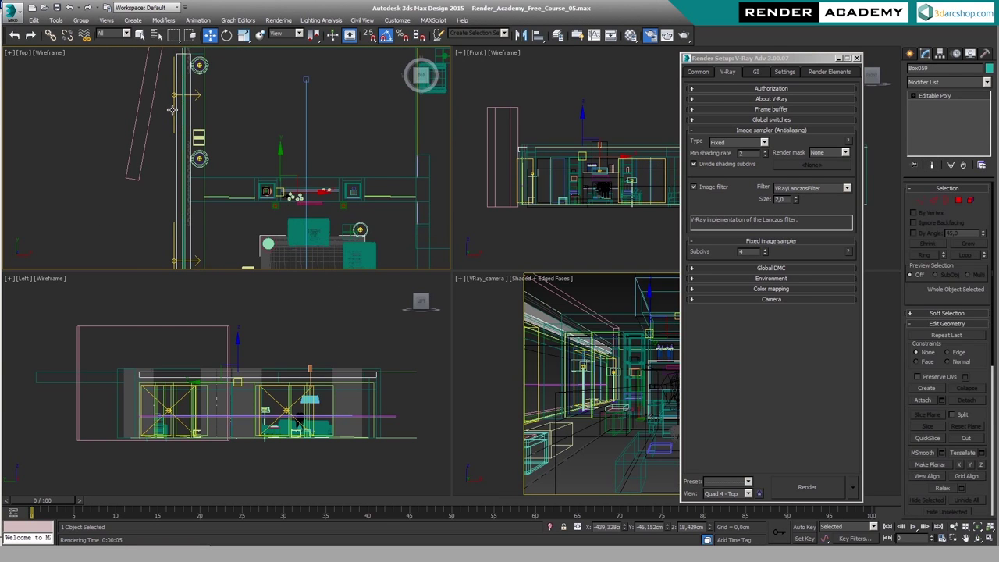
pyautogui.click(173, 110)
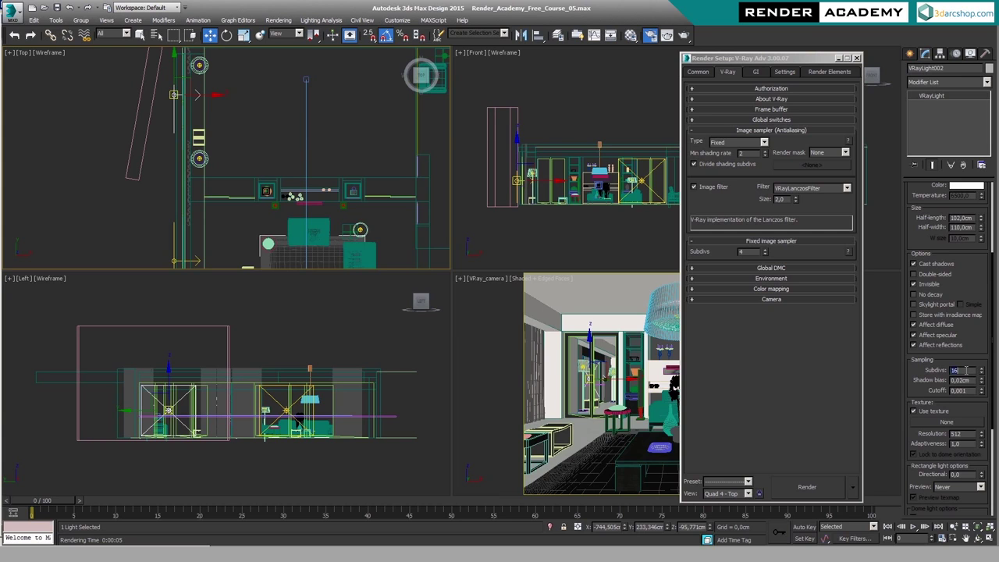
pyautogui.write('10')
pyautogui.press('Return')
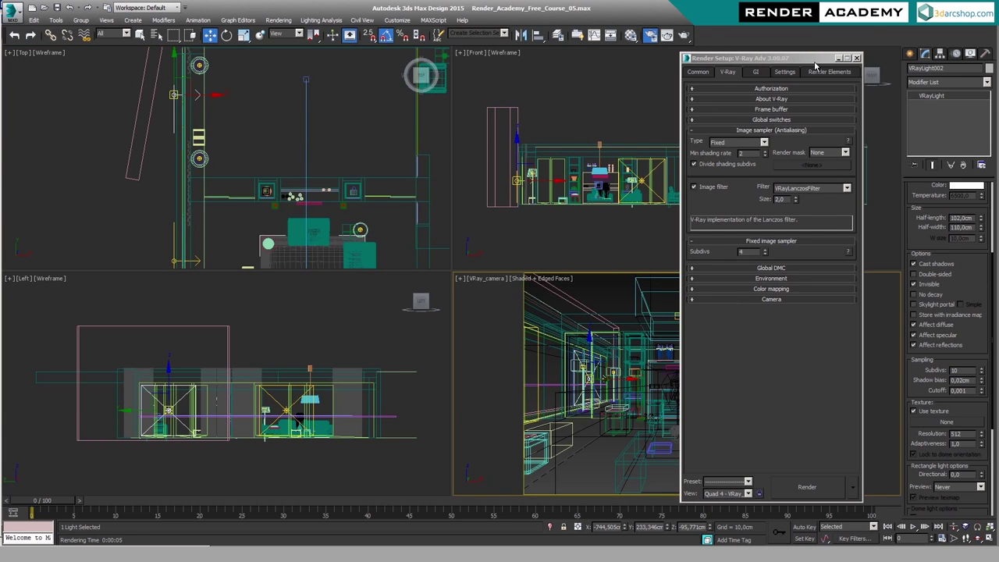
# - Set the Global DMC adaptive amount to 0.07 and the noise threshold to 0.007
pyautogui.moveTo(815, 65); pyautogui.dragTo(830, 61)
pyautogui.click(794, 267)
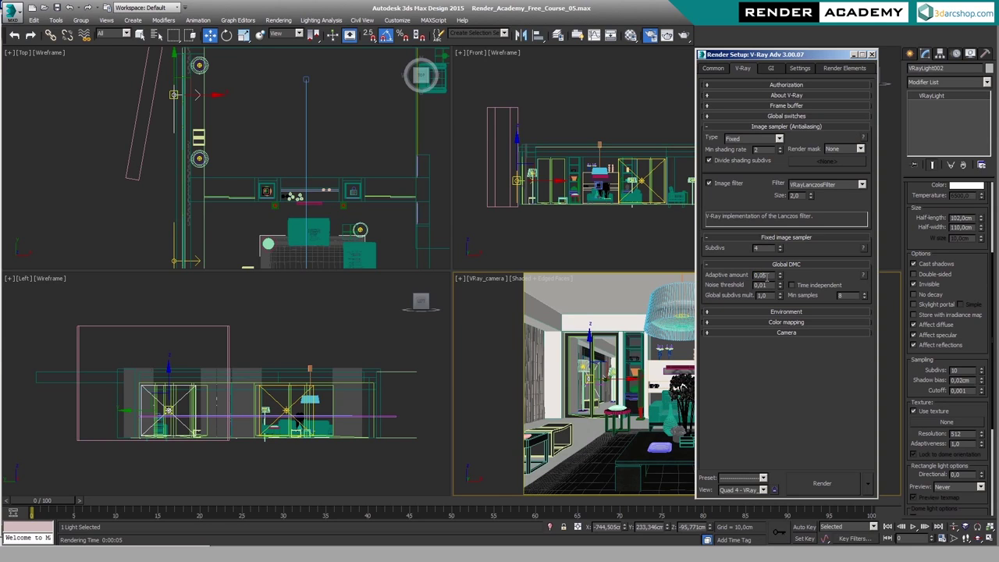
pyautogui.click(768, 285)
pyautogui.doubleClick(768, 285)
pyautogui.click(766, 275)
pyautogui.click(768, 285)
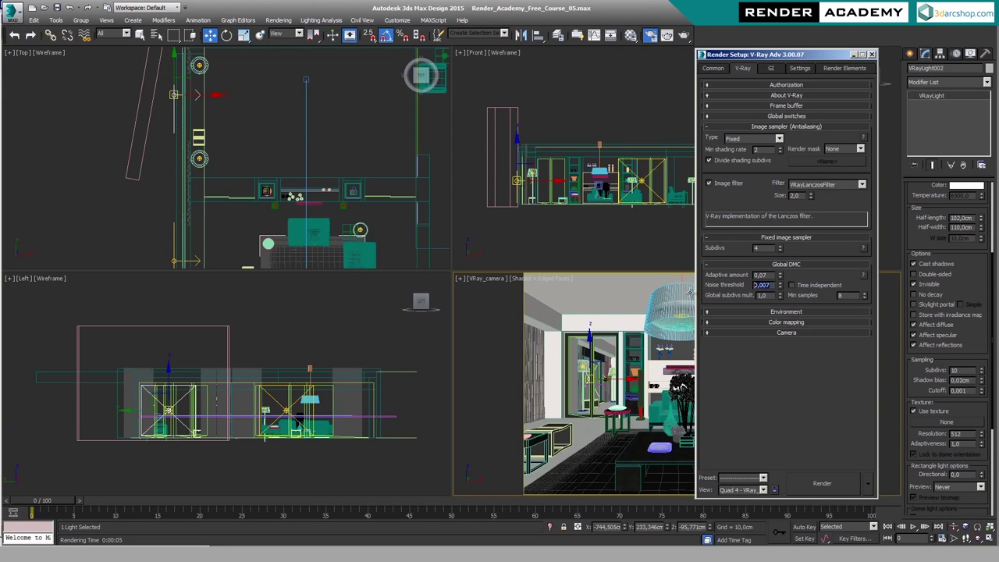